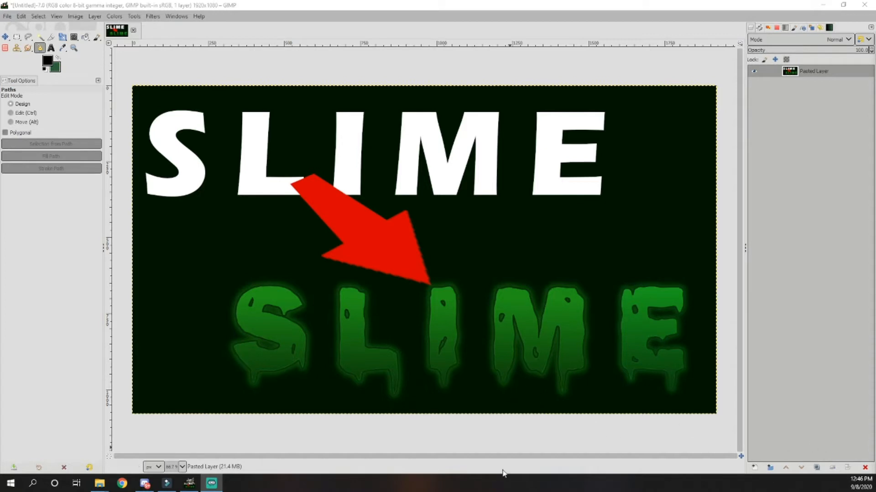
Create a new image 1280 px wide and 720 px high
{"action": "left_click", "coordinate": [8, 17]}
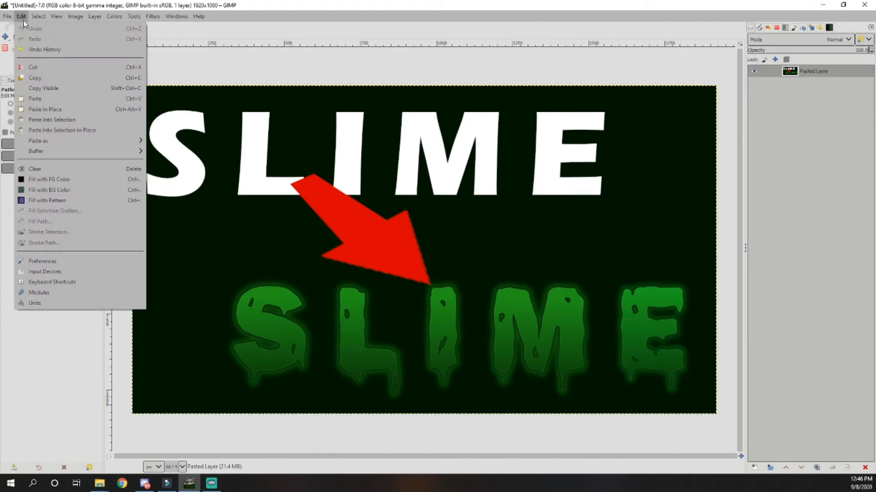
{"action": "left_click", "coordinate": [17, 30]}
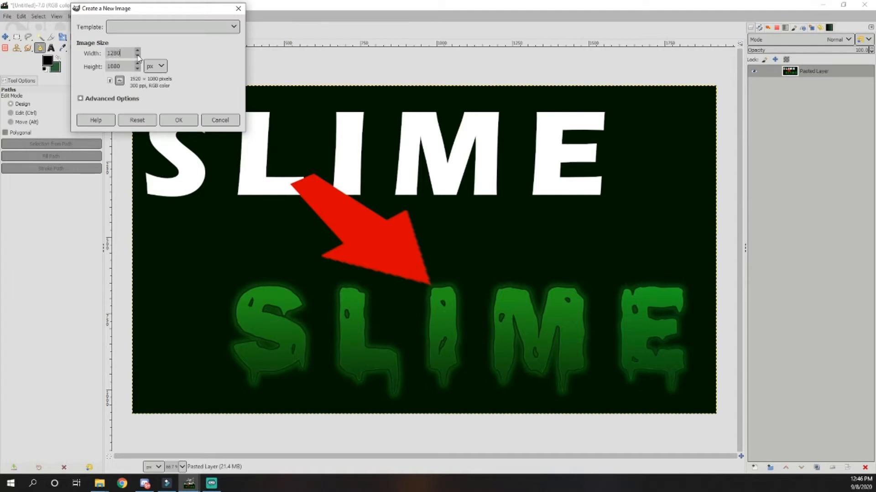
{"action": "key", "text": "Tab"}
{"action": "type", "text": "720"}
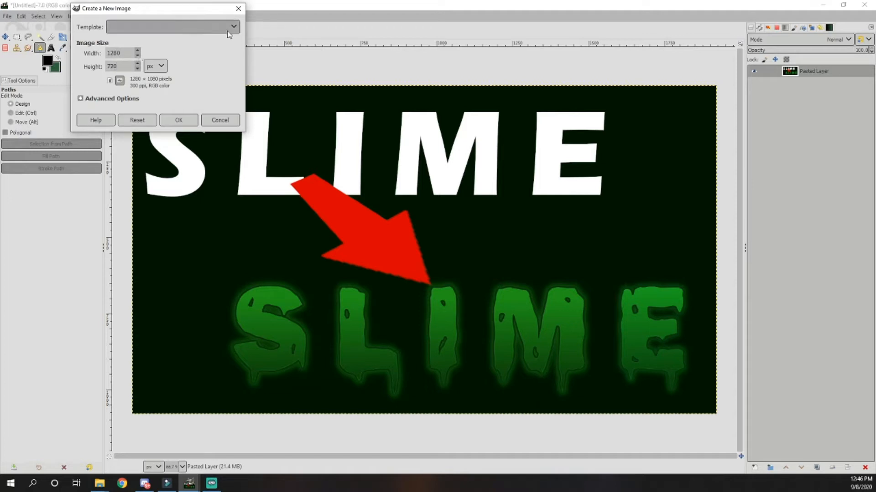
{"action": "left_click", "coordinate": [177, 121]}
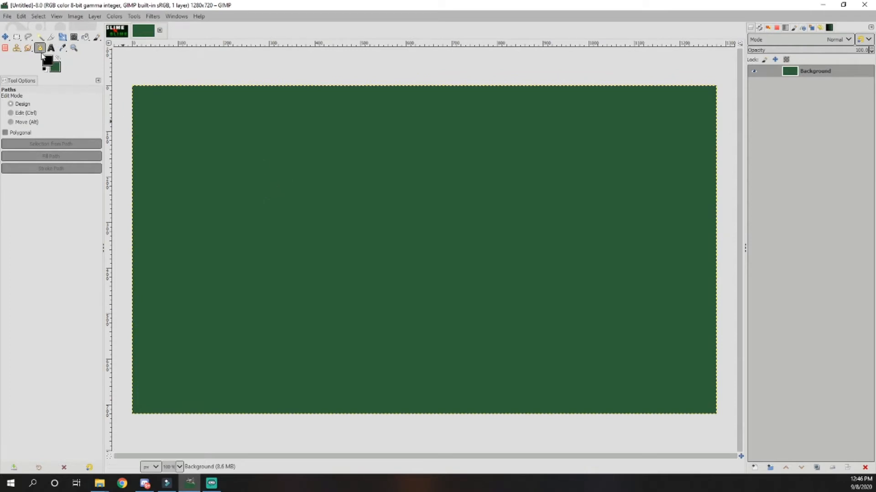
Reset the foreground and background colors to the defaults and bucket-fill the whole background layer with black
{"action": "left_click", "coordinate": [85, 36]}
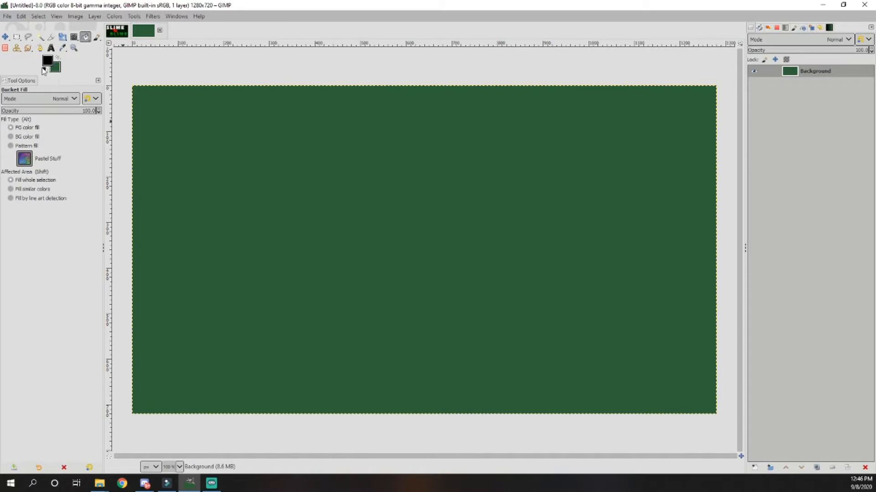
{"action": "left_click", "coordinate": [45, 69]}
{"action": "left_click", "coordinate": [179, 131]}
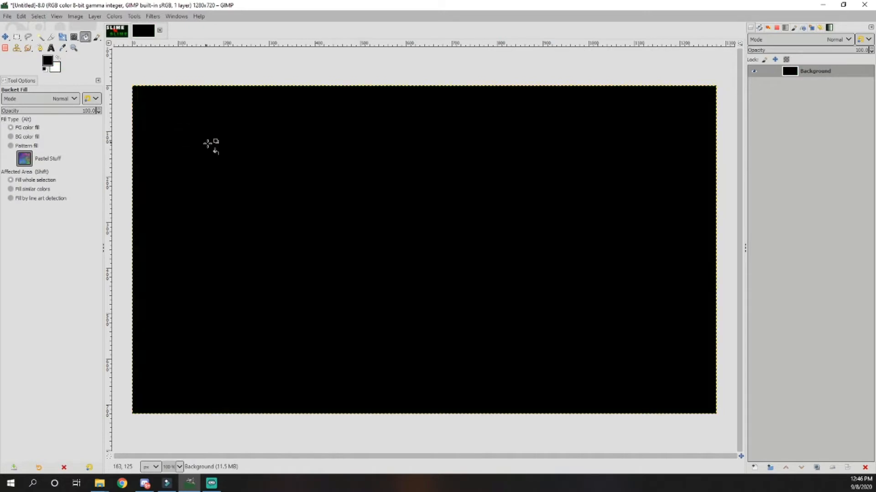
Add the text "SLIME" in white capital letters on the black canvas, using Rockwell Bold
{"action": "left_click", "coordinate": [51, 48]}
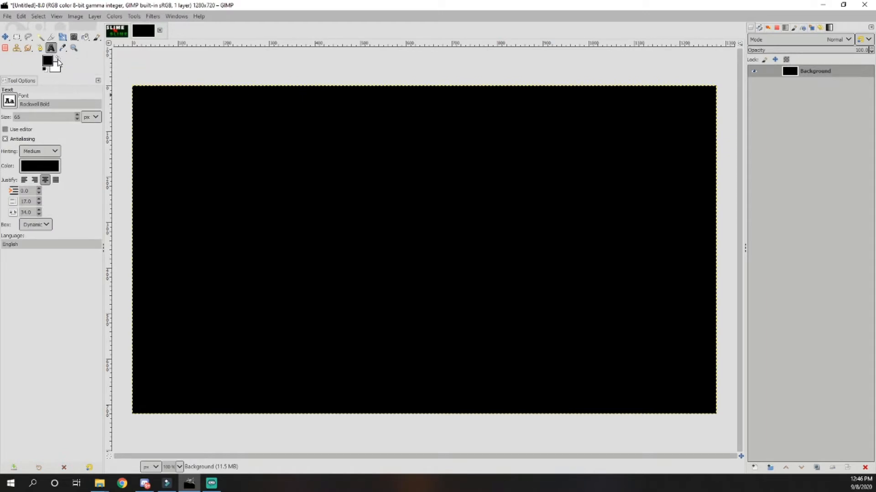
{"action": "left_click", "coordinate": [58, 59]}
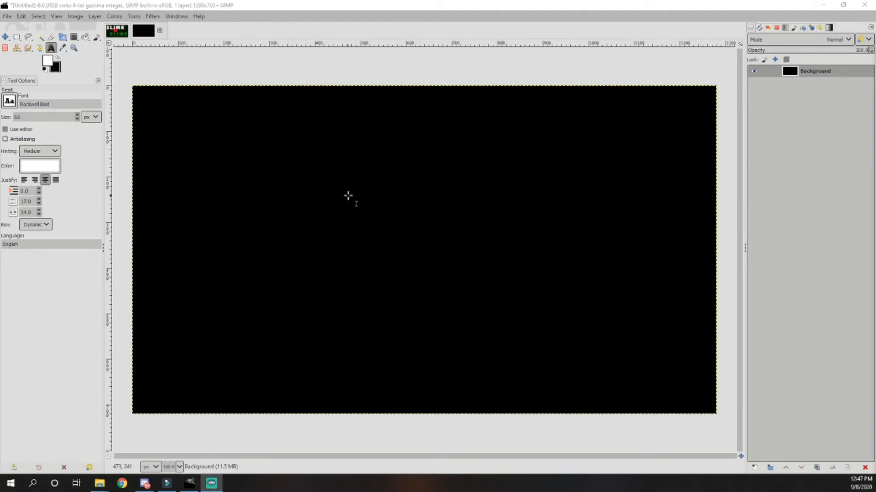
{"action": "left_click", "coordinate": [254, 186]}
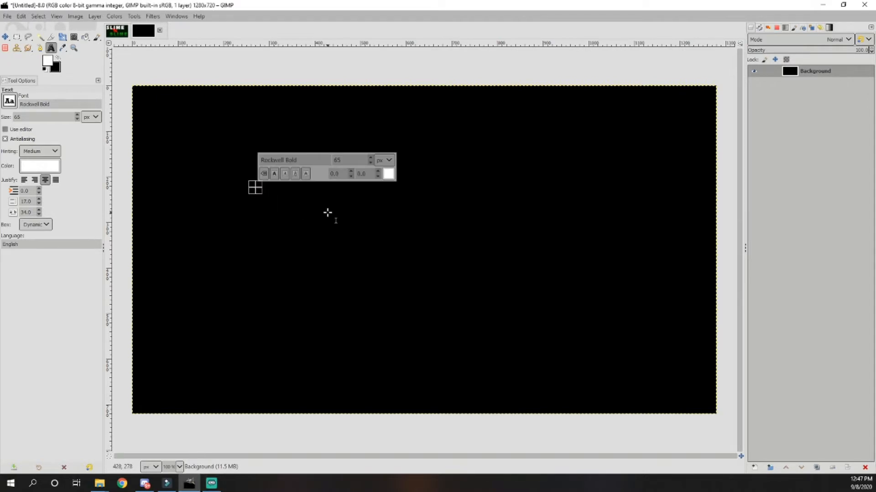
{"action": "type", "text": "SLIM"}
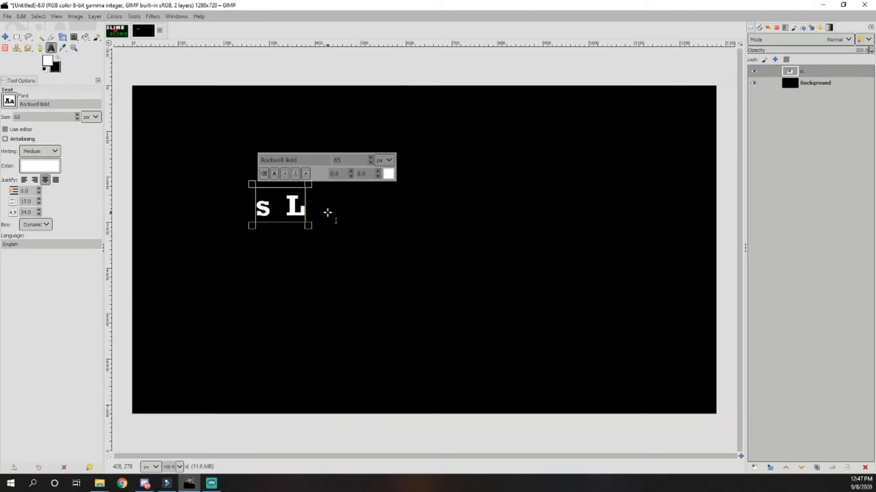
{"action": "key", "text": "BackSpace"}
{"action": "key", "text": "BackSpace"}
{"action": "key", "text": "BackSpace"}
{"action": "key", "text": "BackSpace"}
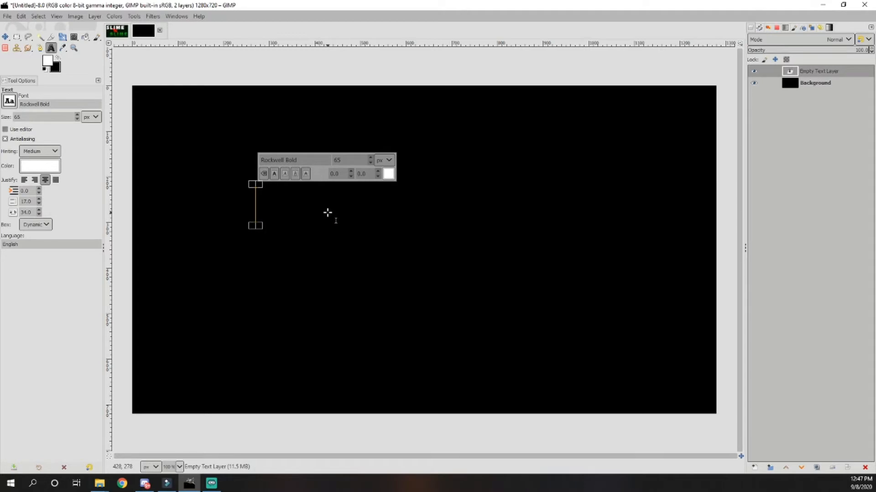
{"action": "type", "text": "SLIME"}
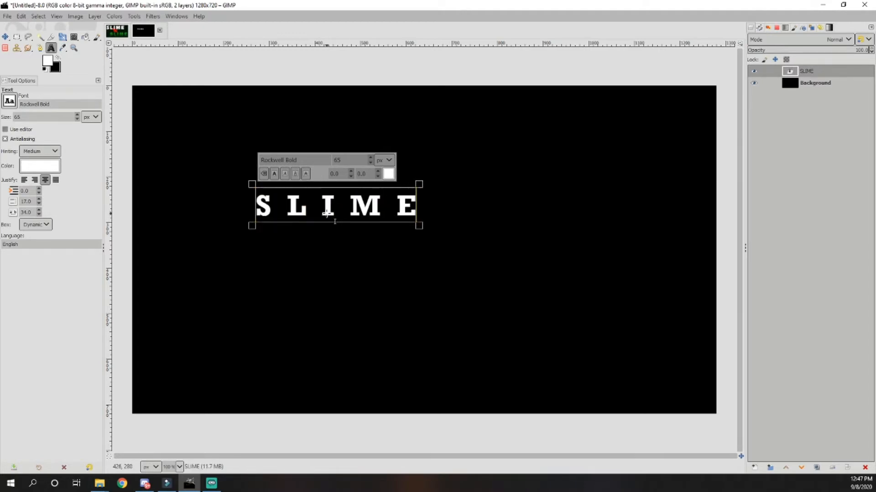
Set the size of the whole SLIME text to 208 px and its letter spacing to 37
{"action": "key", "text": "ctrl+a"}
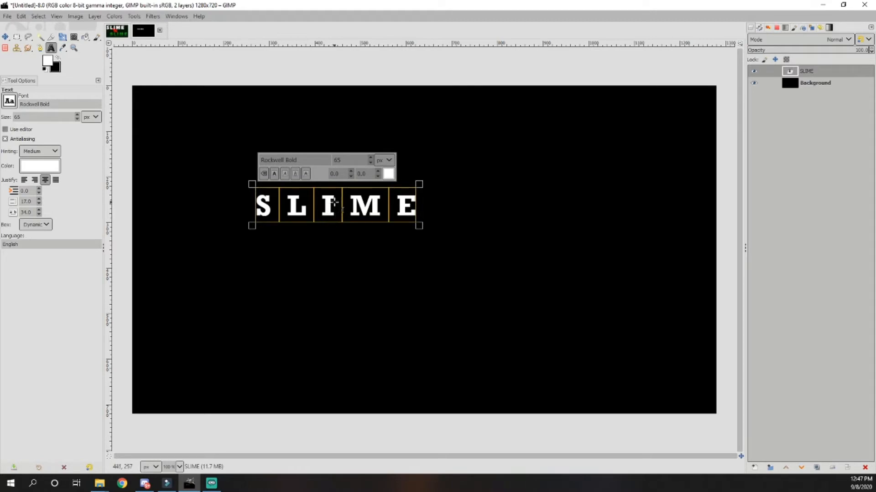
{"action": "left_click_drag", "start_coordinate": [372, 157], "coordinate": [371, 157]}
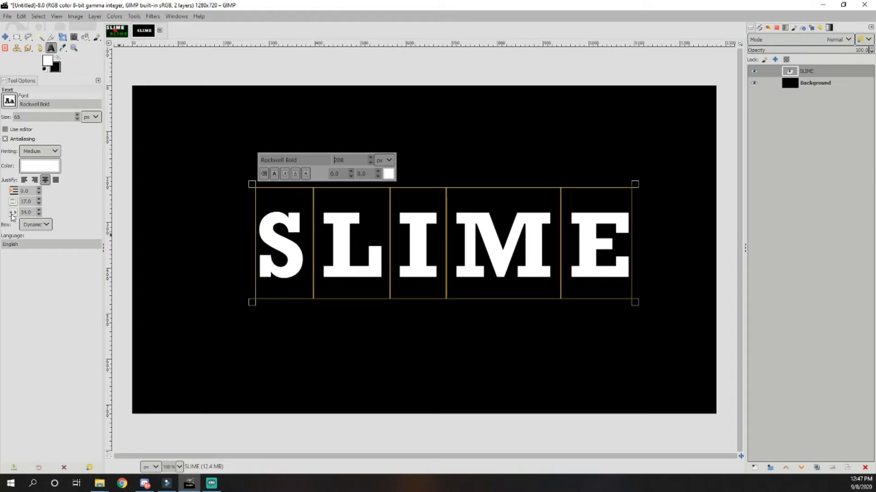
{"action": "left_click", "coordinate": [39, 210]}
{"action": "left_click", "coordinate": [39, 211]}
{"action": "left_click", "coordinate": [38, 211]}
{"action": "left_click", "coordinate": [40, 214]}
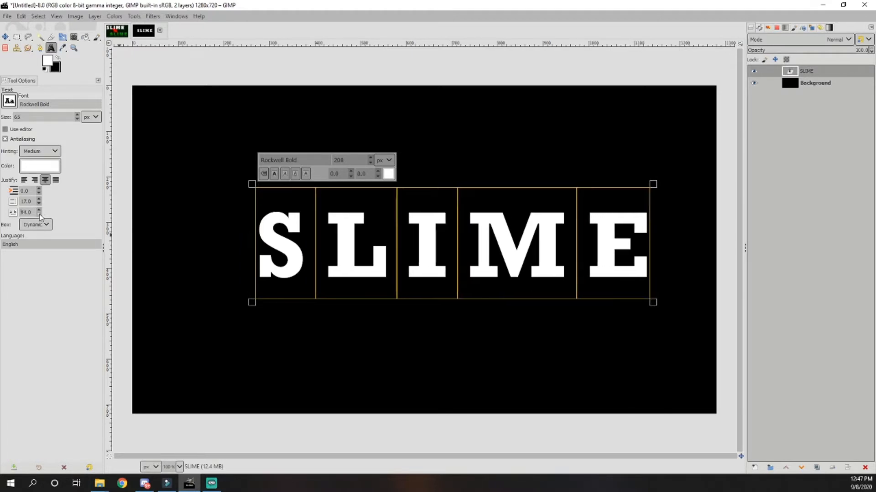
{"action": "left_click", "coordinate": [39, 215]}
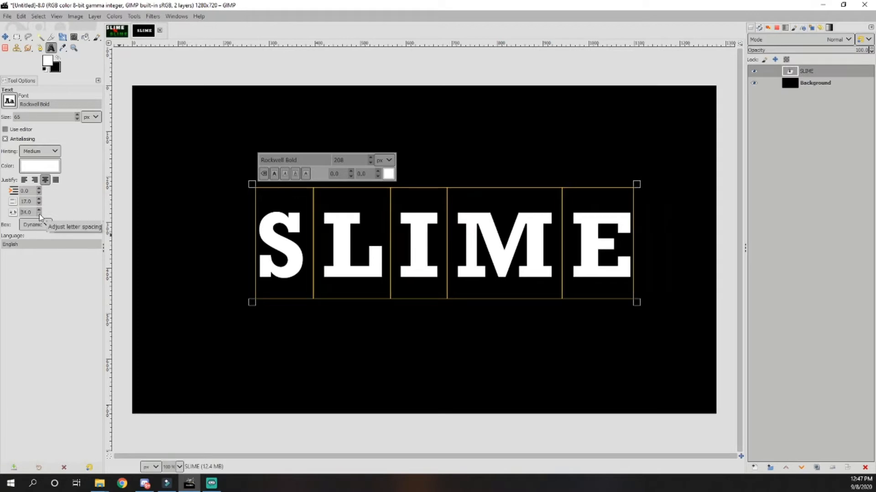
{"action": "left_click", "coordinate": [39, 210]}
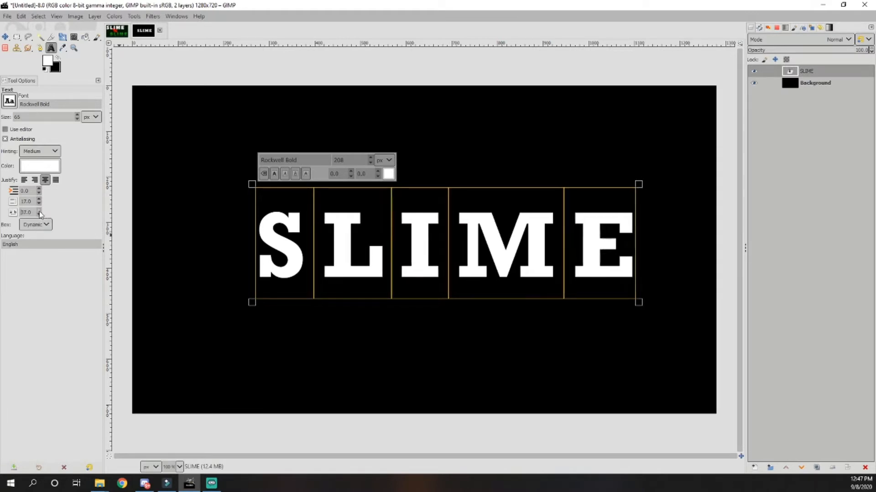
Change the SLIME text's font to Microsoft New Tai Lue Bold and its size to 247 px
{"action": "left_click", "coordinate": [10, 102]}
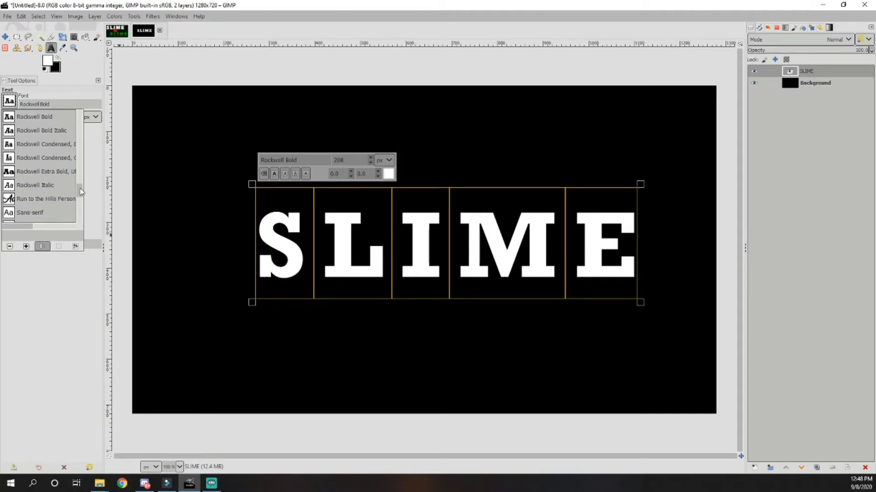
{"action": "scroll", "coordinate": [81, 191], "scroll_direction": "down", "scroll_amount": 5}
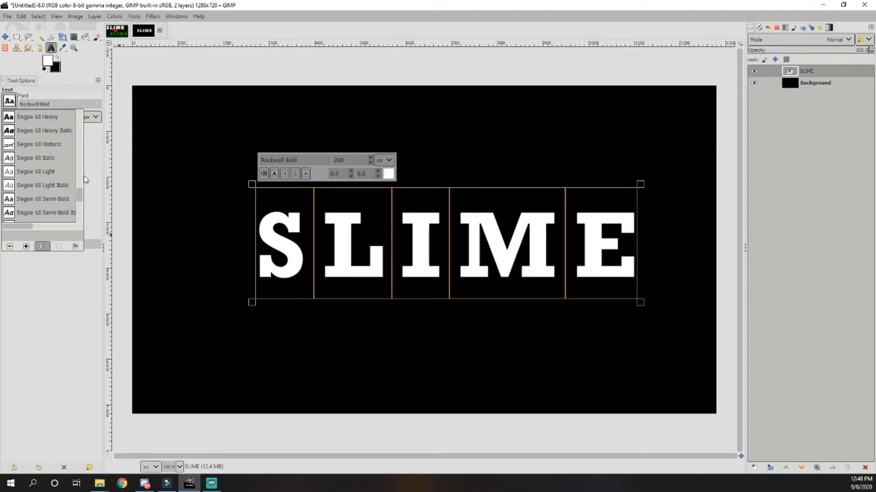
{"action": "scroll", "coordinate": [60, 170], "scroll_direction": "up", "scroll_amount": 10}
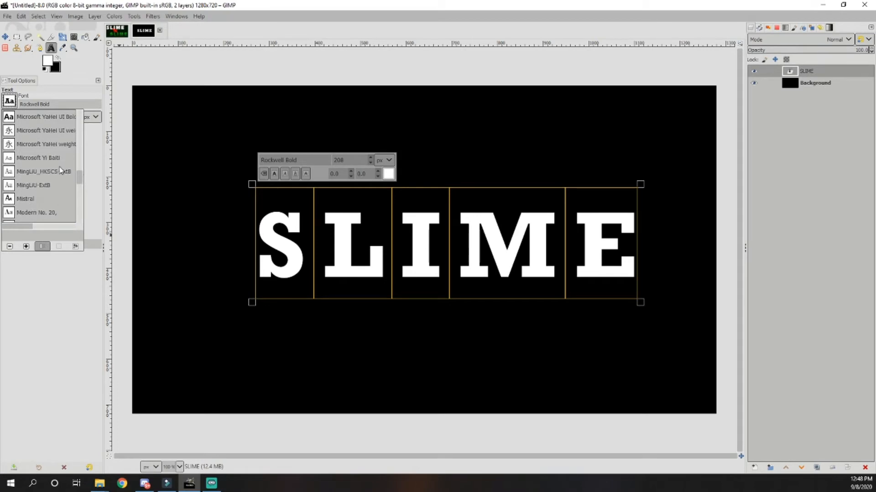
{"action": "scroll", "coordinate": [80, 175], "scroll_direction": "up", "scroll_amount": 5}
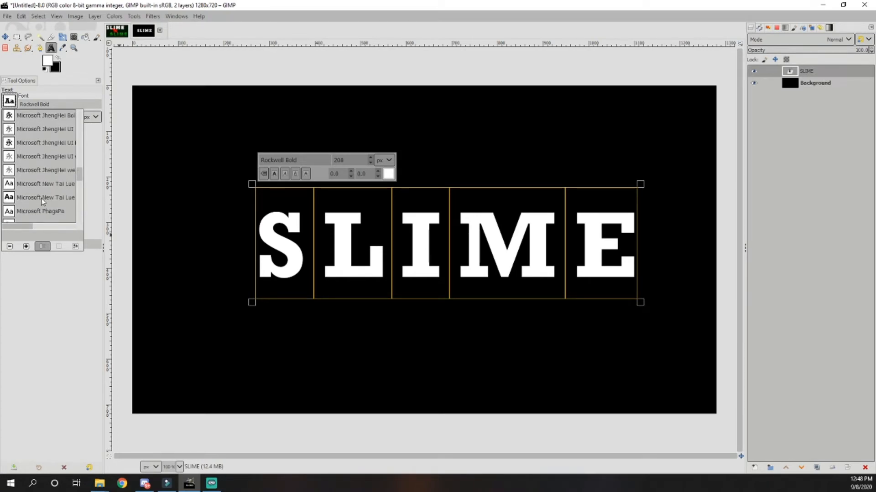
{"action": "left_click", "coordinate": [41, 198]}
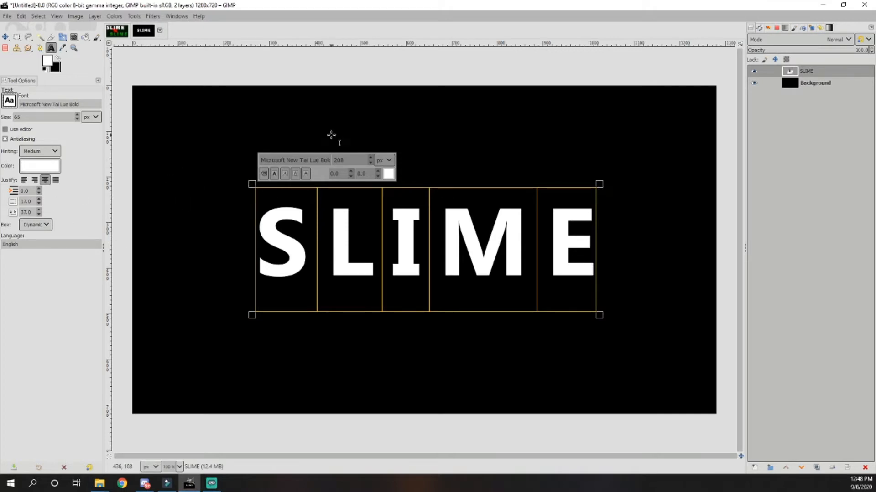
{"action": "scroll", "coordinate": [372, 160], "scroll_direction": "up", "scroll_amount": 18}
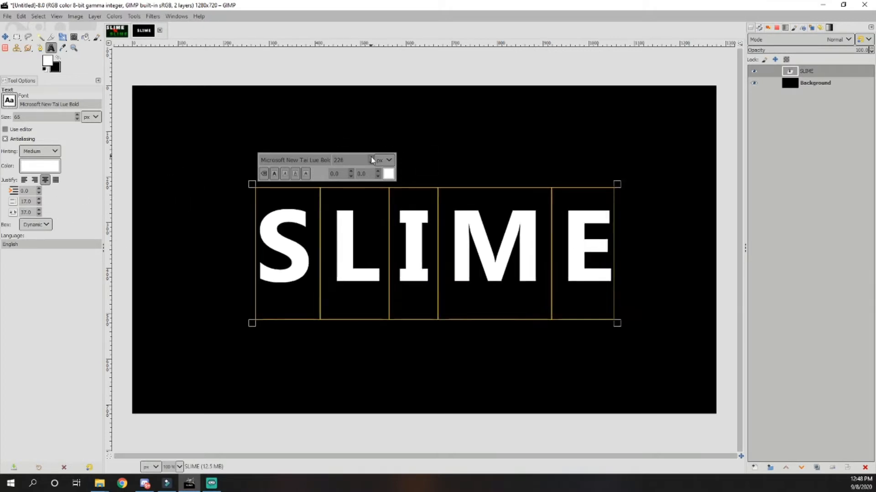
{"action": "scroll", "coordinate": [371, 159], "scroll_direction": "up", "scroll_amount": 20}
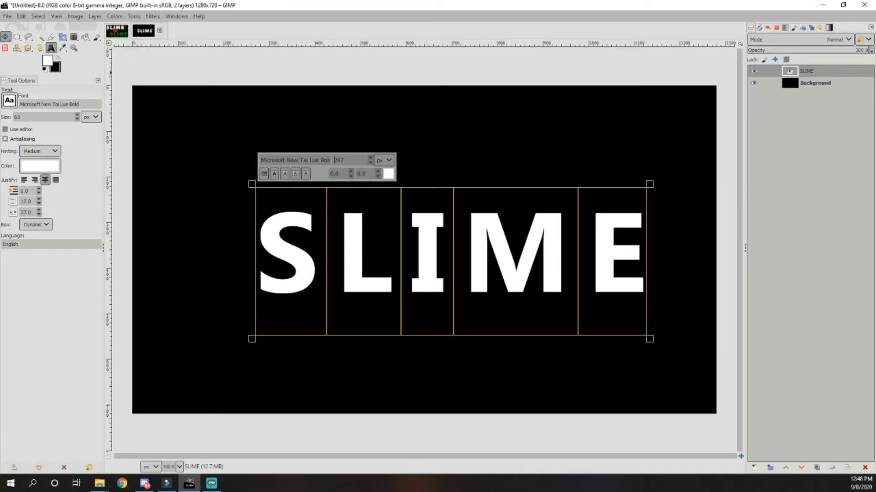
Center the SLIME text layer horizontally and vertically relative to the image with the Alignment tool
{"action": "left_click", "coordinate": [6, 38]}
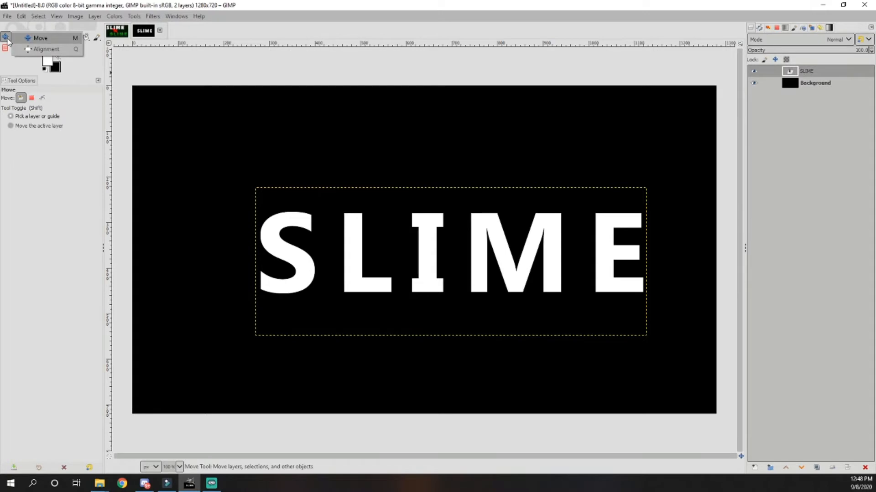
{"action": "left_click", "coordinate": [41, 49]}
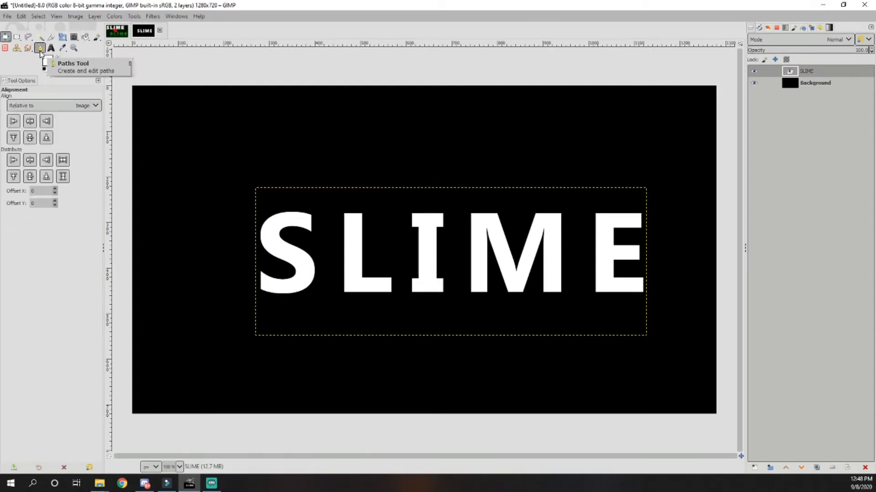
{"action": "left_click", "coordinate": [299, 260]}
{"action": "left_click", "coordinate": [31, 122]}
{"action": "left_click", "coordinate": [32, 137]}
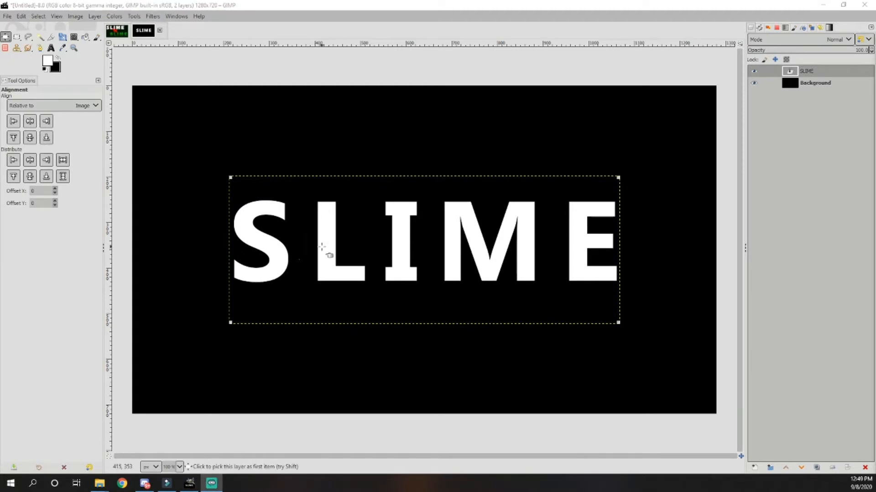
Recolor all letters of the SLIME text to a medium green
{"action": "left_click", "coordinate": [53, 48]}
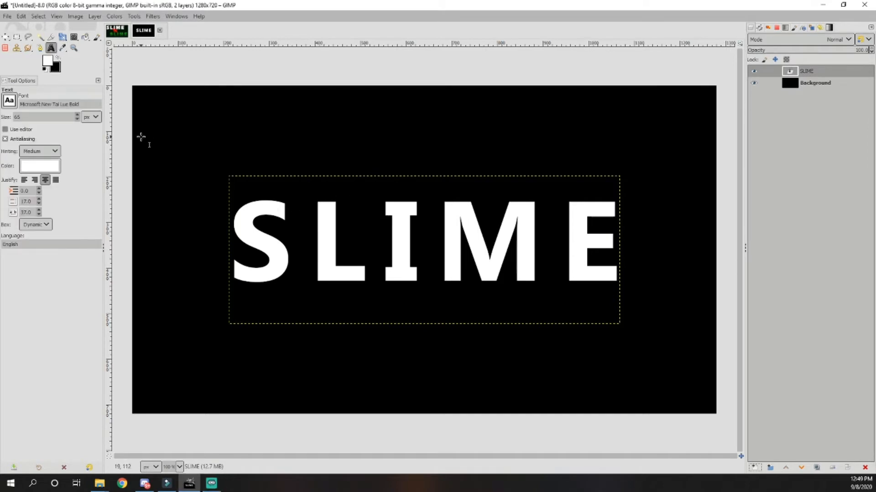
{"action": "left_click", "coordinate": [310, 236]}
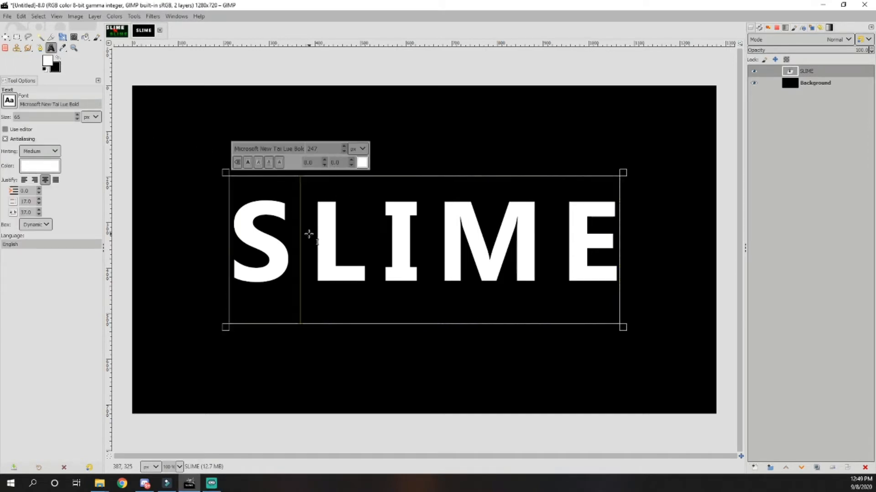
{"action": "key", "text": "ctrl+a"}
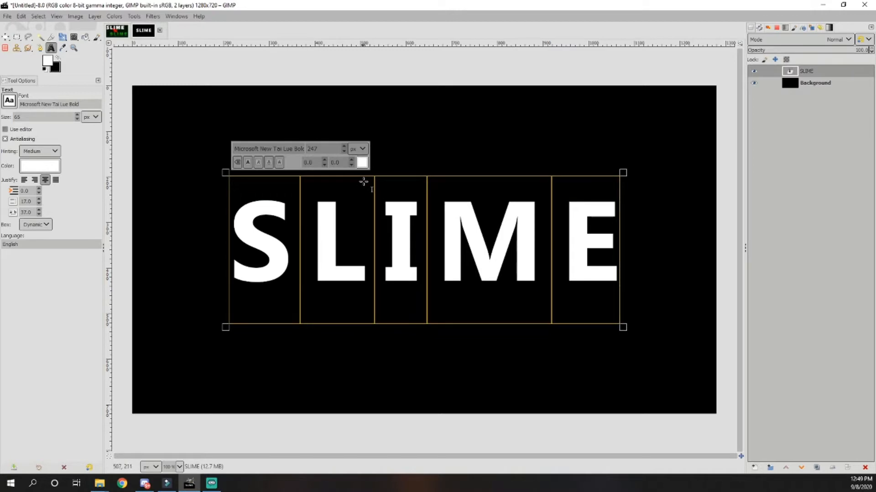
{"action": "left_click", "coordinate": [362, 162]}
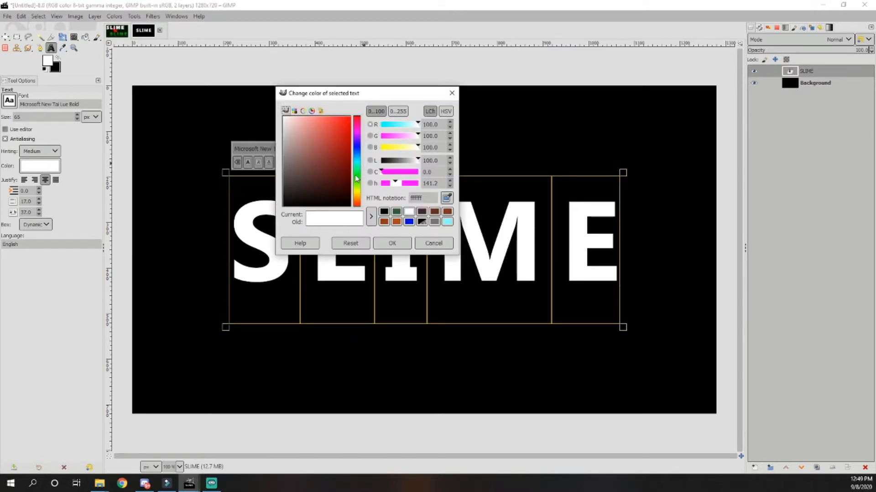
{"action": "left_click", "coordinate": [357, 179]}
{"action": "left_click_drag", "start_coordinate": [343, 158], "coordinate": [341, 144]}
{"action": "left_click", "coordinate": [385, 243]}
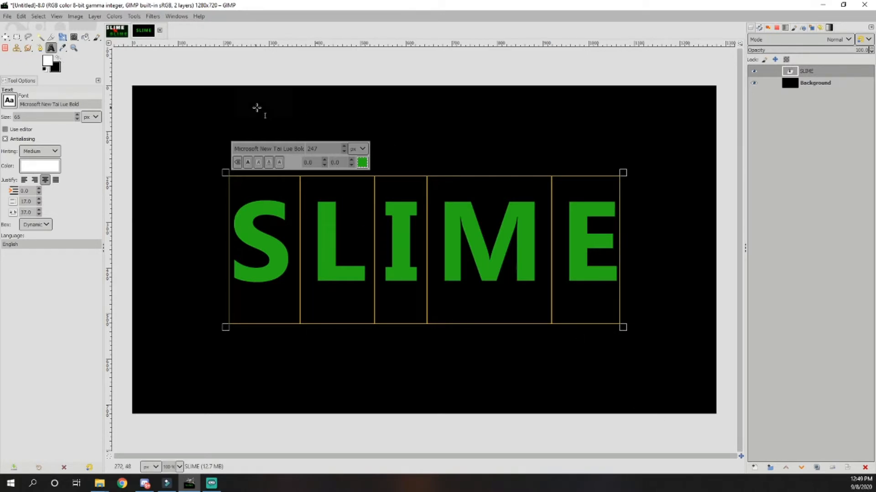
Warp the edges of the letter S into an uneven outline using Warp Transform in Move pixels mode with brush size 29.82
{"action": "left_click", "coordinate": [74, 39]}
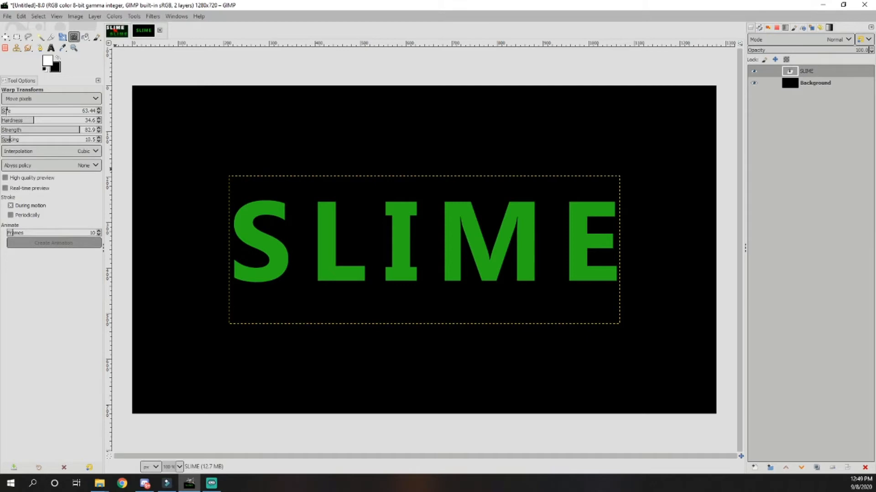
{"action": "left_click_drag", "start_coordinate": [5, 110], "coordinate": [4, 110]}
{"action": "scroll", "coordinate": [280, 196], "scroll_direction": "up", "scroll_amount": 2}
{"action": "left_click_drag", "start_coordinate": [263, 201], "coordinate": [323, 198]}
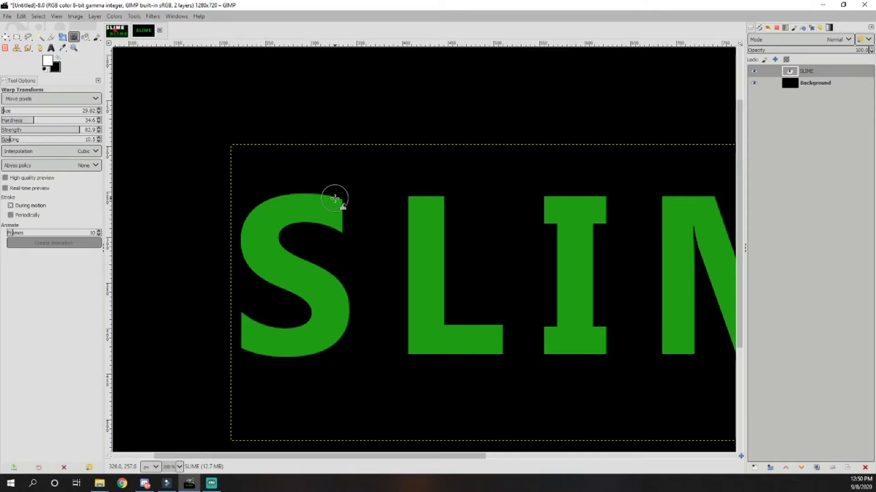
{"action": "mouse_move", "coordinate": [334, 199]}
{"action": "left_mouse_down"}
{"action": "mouse_move", "coordinate": [271, 194]}
{"action": "mouse_move", "coordinate": [245, 218]}
{"action": "mouse_move", "coordinate": [240, 243]}
{"action": "mouse_move", "coordinate": [250, 269]}
{"action": "mouse_move", "coordinate": [299, 296]}
{"action": "mouse_move", "coordinate": [312, 315]}
{"action": "mouse_move", "coordinate": [300, 328]}
{"action": "mouse_move", "coordinate": [266, 327]}
{"action": "left_mouse_up"}
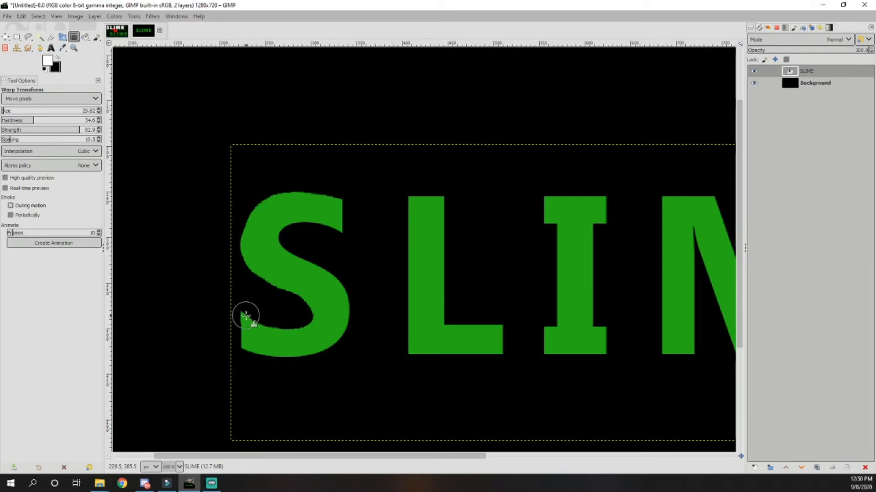
{"action": "mouse_move", "coordinate": [245, 315]}
{"action": "left_mouse_down"}
{"action": "mouse_move", "coordinate": [207, 307]}
{"action": "mouse_move", "coordinate": [219, 309]}
{"action": "left_mouse_up"}
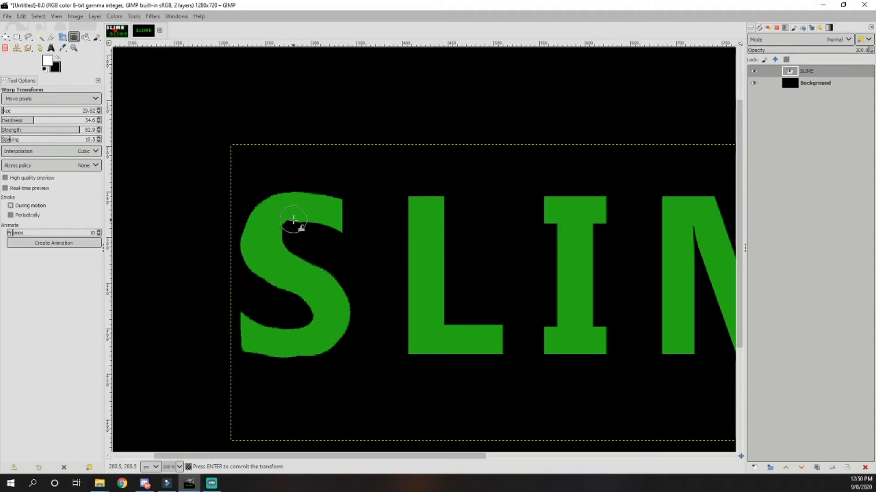
{"action": "mouse_move", "coordinate": [313, 221]}
{"action": "left_mouse_down"}
{"action": "mouse_move", "coordinate": [343, 234]}
{"action": "mouse_move", "coordinate": [348, 203]}
{"action": "mouse_move", "coordinate": [332, 252]}
{"action": "left_mouse_up"}
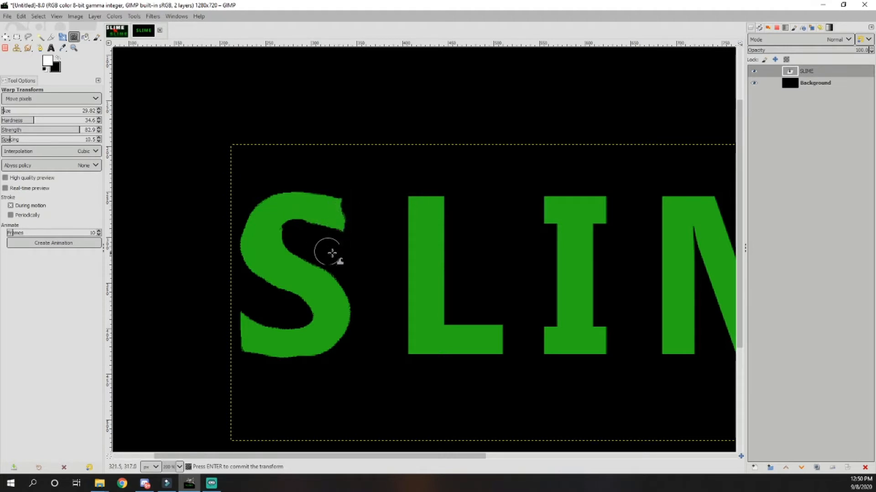
{"action": "left_click", "coordinate": [6, 37]}
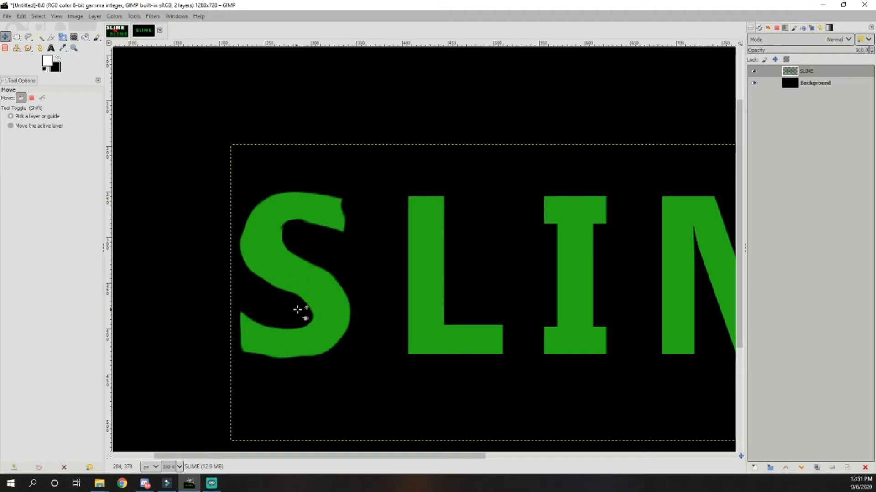
Warp the edges of the letters L, I, M and E into wavy, irregular outlines and commit the warp
{"action": "scroll", "coordinate": [357, 301], "scroll_direction": "down", "scroll_amount": 2}
{"action": "scroll", "coordinate": [357, 302], "scroll_direction": "up", "scroll_amount": 1}
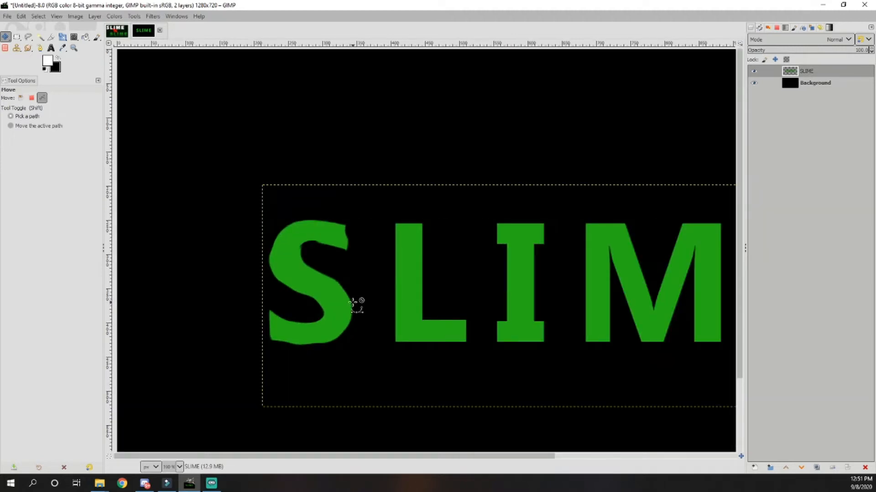
{"action": "left_click_drag", "start_coordinate": [415, 296], "coordinate": [312, 278]}
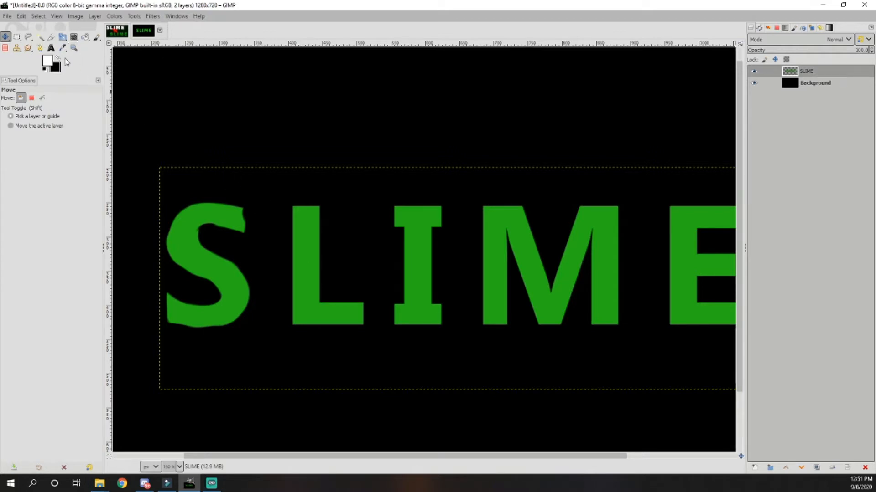
{"action": "scroll", "coordinate": [291, 219], "scroll_direction": "up", "scroll_amount": 3}
{"action": "mouse_move", "coordinate": [295, 200]}
{"action": "left_mouse_down"}
{"action": "mouse_move", "coordinate": [285, 185]}
{"action": "mouse_move", "coordinate": [285, 334]}
{"action": "mouse_move", "coordinate": [362, 340]}
{"action": "mouse_move", "coordinate": [380, 336]}
{"action": "mouse_move", "coordinate": [380, 311]}
{"action": "mouse_move", "coordinate": [322, 307]}
{"action": "mouse_move", "coordinate": [320, 184]}
{"action": "mouse_move", "coordinate": [292, 180]}
{"action": "mouse_move", "coordinate": [465, 181]}
{"action": "mouse_move", "coordinate": [479, 192]}
{"action": "mouse_move", "coordinate": [467, 206]}
{"action": "mouse_move", "coordinate": [478, 335]}
{"action": "mouse_move", "coordinate": [430, 339]}
{"action": "mouse_move", "coordinate": [423, 313]}
{"action": "mouse_move", "coordinate": [436, 300]}
{"action": "mouse_move", "coordinate": [434, 242]}
{"action": "mouse_move", "coordinate": [417, 189]}
{"action": "left_mouse_up"}
{"action": "scroll", "coordinate": [271, 178], "scroll_direction": "down", "scroll_amount": 2}
{"action": "key", "text": "w"}
{"action": "left_click_drag", "start_coordinate": [477, 213], "coordinate": [224, 206]}
{"action": "mouse_move", "coordinate": [288, 326]}
{"action": "left_mouse_down"}
{"action": "mouse_move", "coordinate": [287, 183]}
{"action": "mouse_move", "coordinate": [326, 173]}
{"action": "mouse_move", "coordinate": [340, 181]}
{"action": "mouse_move", "coordinate": [375, 287]}
{"action": "mouse_move", "coordinate": [416, 176]}
{"action": "mouse_move", "coordinate": [469, 182]}
{"action": "mouse_move", "coordinate": [466, 323]}
{"action": "mouse_move", "coordinate": [444, 333]}
{"action": "mouse_move", "coordinate": [434, 205]}
{"action": "mouse_move", "coordinate": [393, 327]}
{"action": "mouse_move", "coordinate": [433, 298]}
{"action": "mouse_move", "coordinate": [365, 332]}
{"action": "mouse_move", "coordinate": [316, 214]}
{"action": "mouse_move", "coordinate": [319, 328]}
{"action": "left_mouse_up"}
{"action": "mouse_move", "coordinate": [537, 173]}
{"action": "left_mouse_down"}
{"action": "mouse_move", "coordinate": [628, 180]}
{"action": "mouse_move", "coordinate": [568, 220]}
{"action": "mouse_move", "coordinate": [605, 237]}
{"action": "mouse_move", "coordinate": [621, 260]}
{"action": "mouse_move", "coordinate": [565, 277]}
{"action": "mouse_move", "coordinate": [578, 309]}
{"action": "mouse_move", "coordinate": [632, 309]}
{"action": "mouse_move", "coordinate": [632, 326]}
{"action": "mouse_move", "coordinate": [567, 336]}
{"action": "mouse_move", "coordinate": [537, 327]}
{"action": "mouse_move", "coordinate": [530, 204]}
{"action": "left_mouse_up"}
{"action": "scroll", "coordinate": [285, 187], "scroll_direction": "down", "scroll_amount": 2}
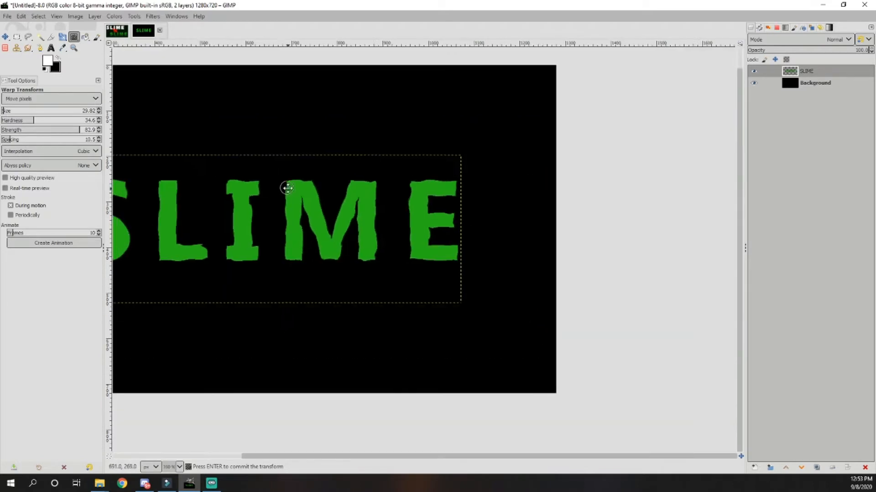
{"action": "left_click_drag", "start_coordinate": [286, 187], "coordinate": [425, 208]}
{"action": "left_click", "coordinate": [6, 37]}
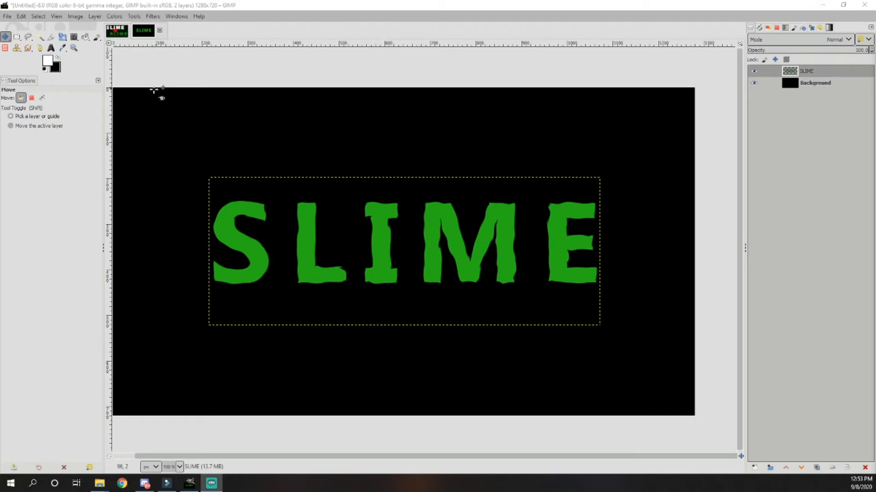
Smooth the jagged upper edge of the L's foot with Warp Transform
{"action": "left_click", "coordinate": [74, 37]}
{"action": "scroll", "coordinate": [336, 272], "scroll_direction": "up", "scroll_amount": 3}
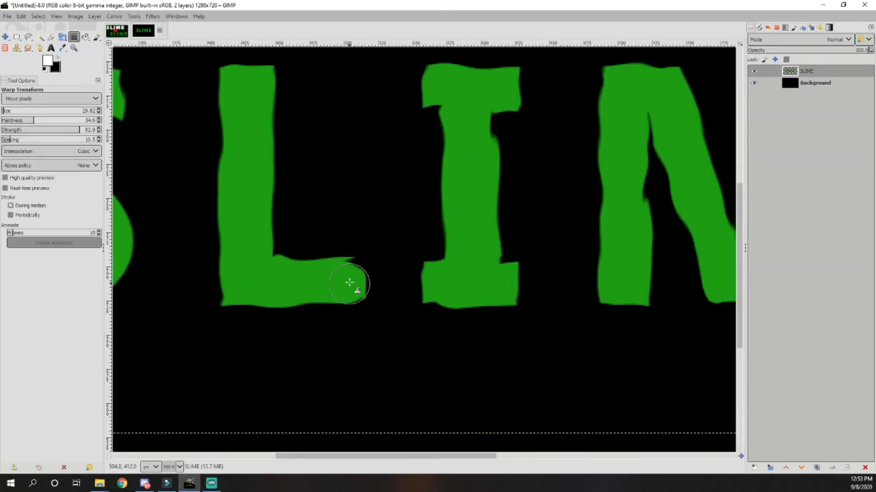
{"action": "scroll", "coordinate": [349, 270], "scroll_direction": "up", "scroll_amount": 1}
{"action": "mouse_move", "coordinate": [384, 226]}
{"action": "left_mouse_down"}
{"action": "mouse_move", "coordinate": [339, 238]}
{"action": "mouse_move", "coordinate": [379, 241]}
{"action": "mouse_move", "coordinate": [338, 252]}
{"action": "mouse_move", "coordinate": [369, 237]}
{"action": "mouse_move", "coordinate": [344, 246]}
{"action": "mouse_move", "coordinate": [366, 227]}
{"action": "mouse_move", "coordinate": [340, 246]}
{"action": "mouse_move", "coordinate": [353, 225]}
{"action": "mouse_move", "coordinate": [326, 246]}
{"action": "mouse_move", "coordinate": [366, 228]}
{"action": "mouse_move", "coordinate": [340, 248]}
{"action": "mouse_move", "coordinate": [348, 229]}
{"action": "mouse_move", "coordinate": [317, 240]}
{"action": "left_mouse_up"}
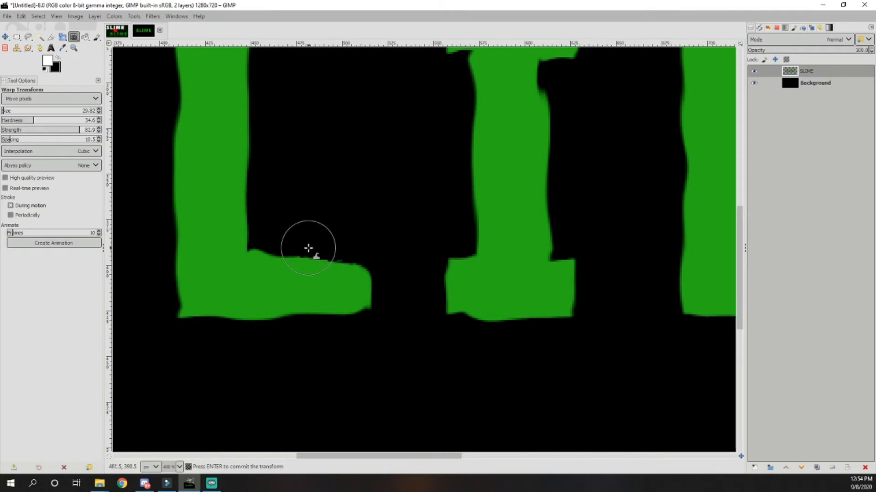
{"action": "scroll", "coordinate": [342, 251], "scroll_direction": "down", "scroll_amount": 3}
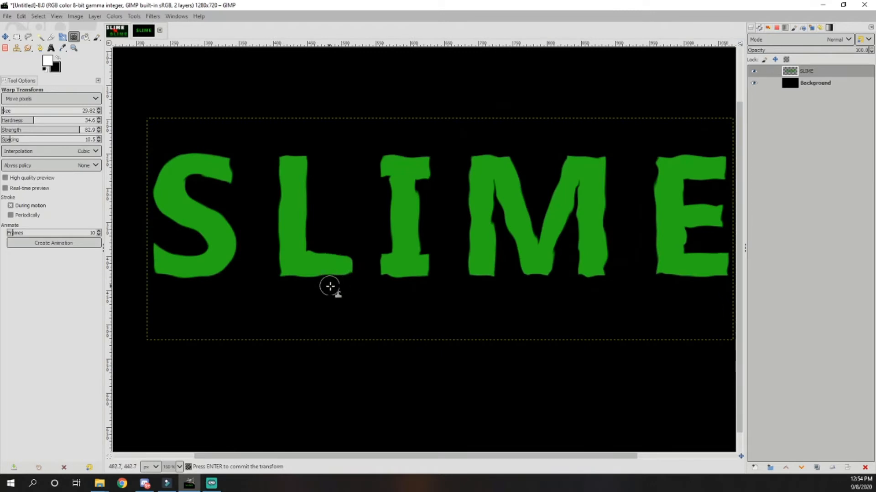
Round off the lower corners of the L's foot and the upper corners of its stem by warping them inward
{"action": "scroll", "coordinate": [335, 285], "scroll_direction": "up", "scroll_amount": 4}
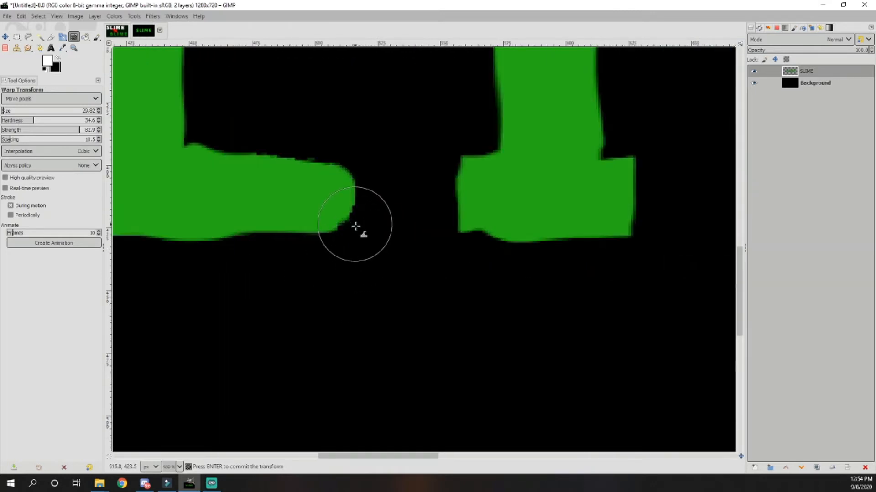
{"action": "scroll", "coordinate": [257, 259], "scroll_direction": "down", "scroll_amount": 2}
{"action": "left_click_drag", "start_coordinate": [256, 259], "coordinate": [370, 289]}
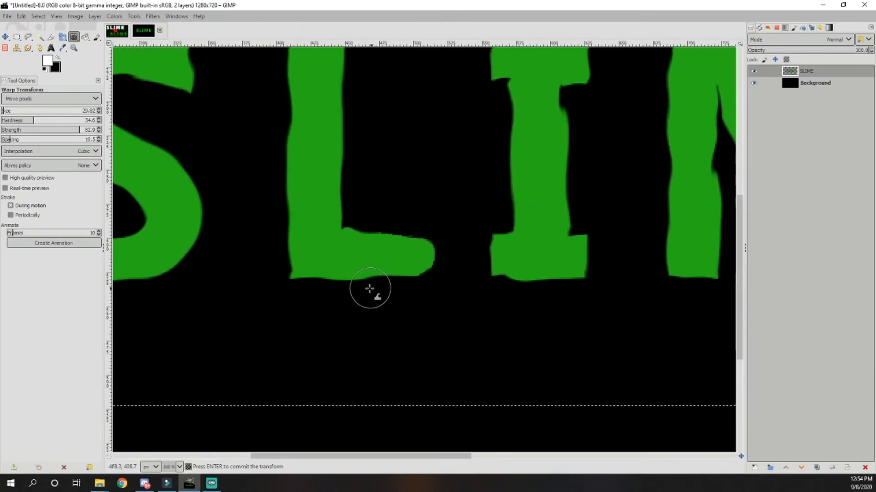
{"action": "left_click_drag", "start_coordinate": [271, 294], "coordinate": [289, 279]}
{"action": "scroll", "coordinate": [286, 253], "scroll_direction": "down", "scroll_amount": 2}
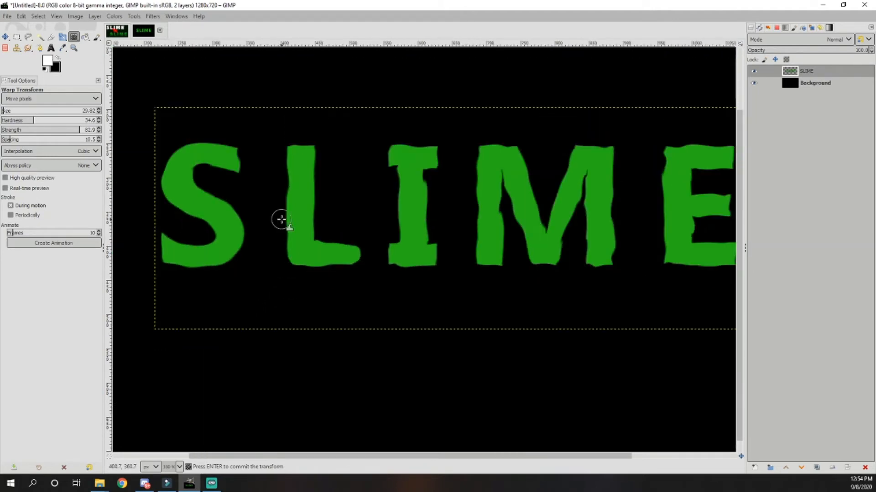
{"action": "left_click_drag", "start_coordinate": [282, 221], "coordinate": [291, 271]}
{"action": "scroll", "coordinate": [315, 216], "scroll_direction": "up", "scroll_amount": 4}
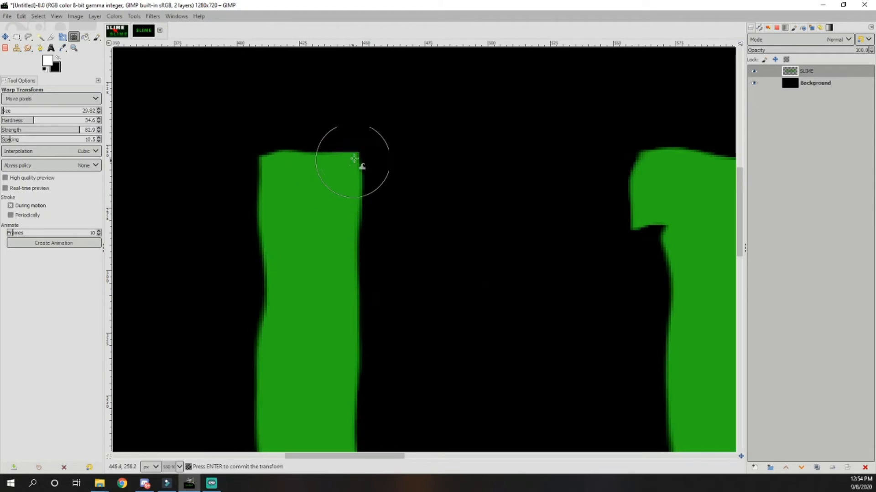
{"action": "left_click_drag", "start_coordinate": [377, 138], "coordinate": [362, 146]}
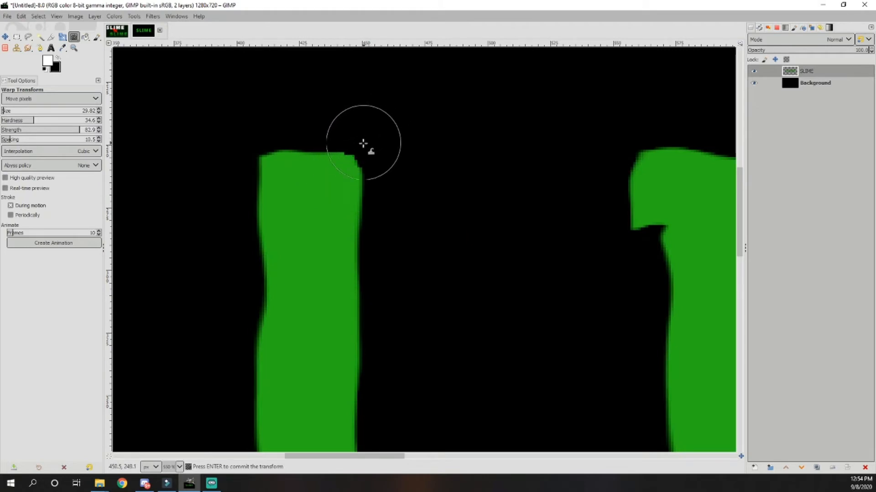
{"action": "scroll", "coordinate": [223, 219], "scroll_direction": "down", "scroll_amount": 4}
Round off the sharp corners at the lower and upper ends of the letter S with Warp Transform
{"action": "scroll", "coordinate": [267, 272], "scroll_direction": "up", "scroll_amount": 5}
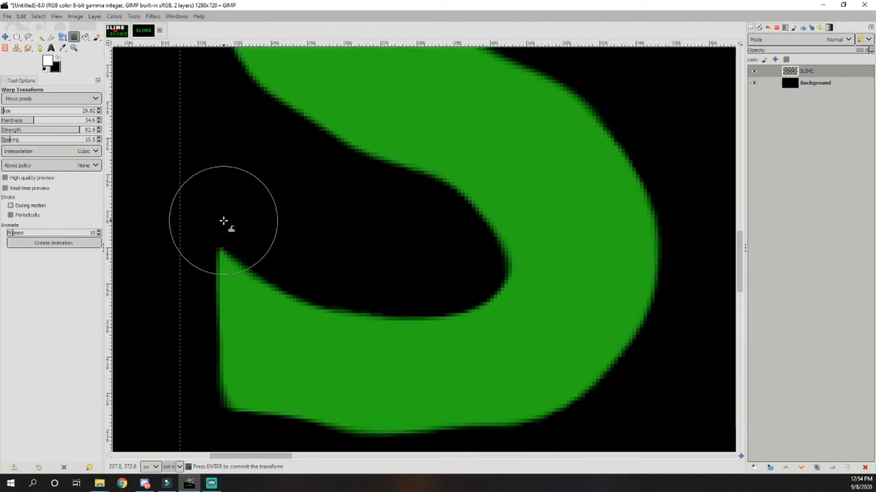
{"action": "left_click_drag", "start_coordinate": [196, 250], "coordinate": [228, 266]}
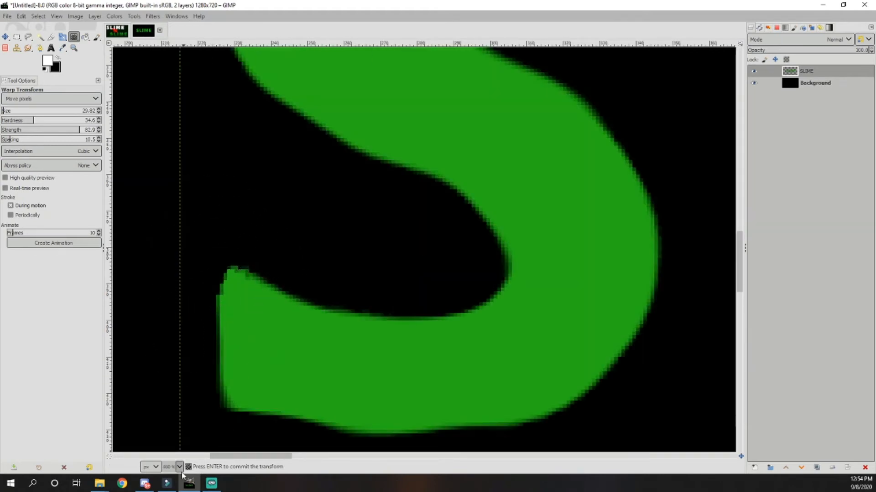
{"action": "scroll", "coordinate": [286, 268], "scroll_direction": "down", "scroll_amount": 4}
{"action": "scroll", "coordinate": [364, 187], "scroll_direction": "up", "scroll_amount": 4}
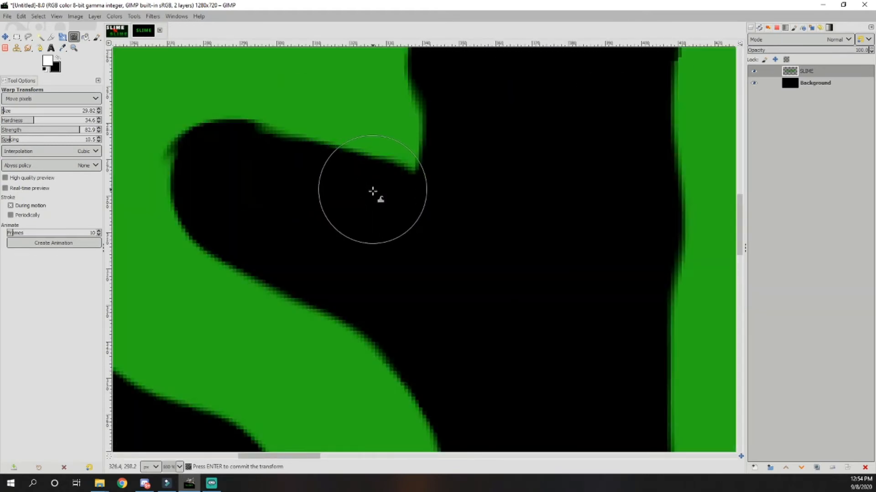
{"action": "mouse_move", "coordinate": [428, 177]}
{"action": "left_mouse_down"}
{"action": "mouse_move", "coordinate": [407, 185]}
{"action": "mouse_move", "coordinate": [397, 170]}
{"action": "left_mouse_up"}
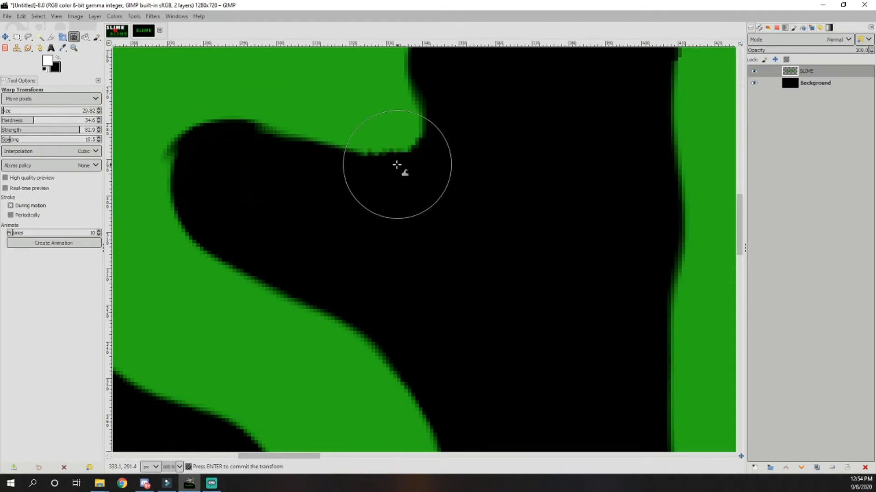
{"action": "scroll", "coordinate": [434, 170], "scroll_direction": "down", "scroll_amount": 3}
{"action": "left_click_drag", "start_coordinate": [445, 143], "coordinate": [402, 198]}
{"action": "left_click_drag", "start_coordinate": [396, 165], "coordinate": [384, 173]}
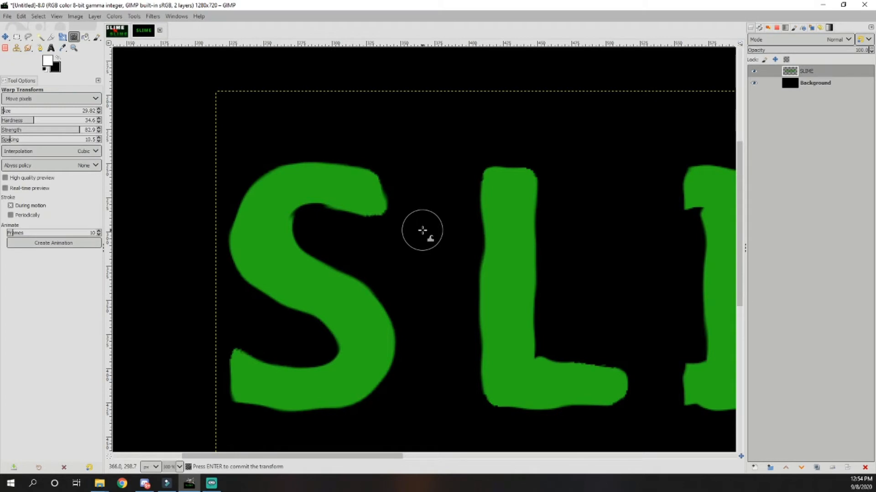
Round off the corners of the letter I's bottom and top serifs with Warp Transform
{"action": "scroll", "coordinate": [421, 230], "scroll_direction": "down", "scroll_amount": 1}
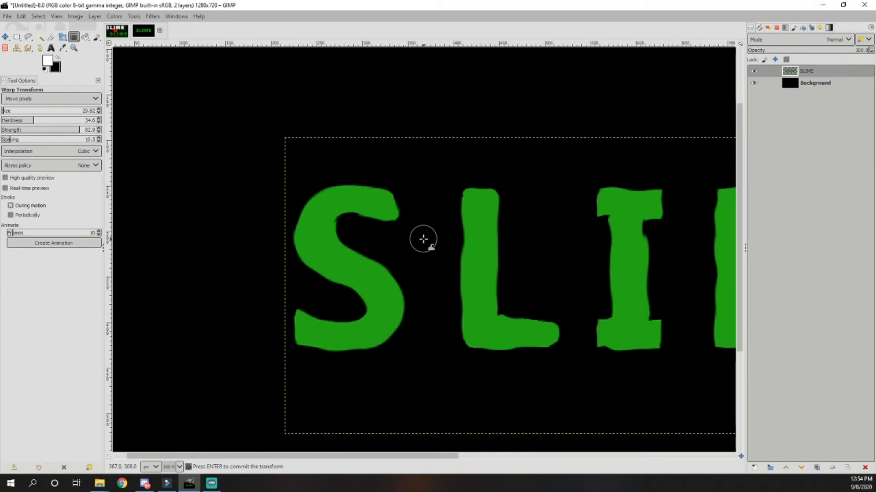
{"action": "left_click_drag", "start_coordinate": [560, 275], "coordinate": [403, 289]}
{"action": "scroll", "coordinate": [435, 365], "scroll_direction": "up", "scroll_amount": 3}
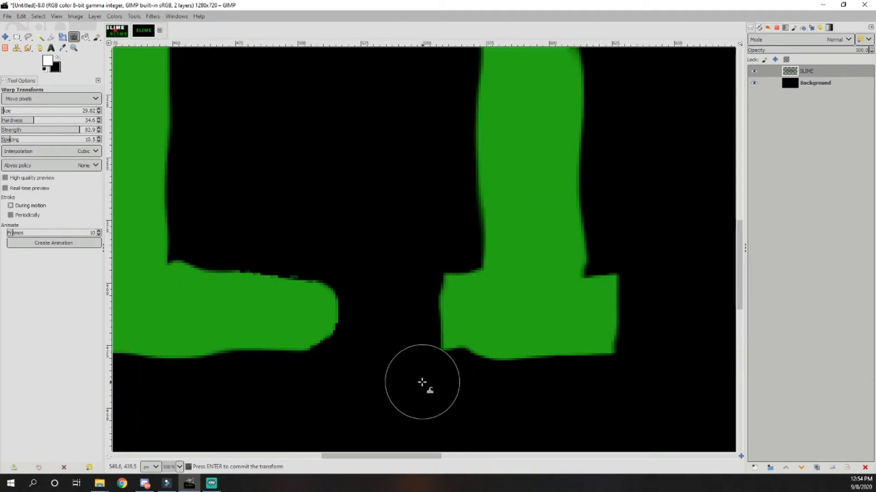
{"action": "left_click_drag", "start_coordinate": [440, 264], "coordinate": [443, 269]}
{"action": "mouse_move", "coordinate": [684, 235]}
{"action": "left_mouse_down"}
{"action": "mouse_move", "coordinate": [629, 268]}
{"action": "mouse_move", "coordinate": [613, 290]}
{"action": "left_mouse_up"}
{"action": "left_click_drag", "start_coordinate": [645, 368], "coordinate": [601, 360]}
{"action": "scroll", "coordinate": [607, 247], "scroll_direction": "up", "scroll_amount": 5}
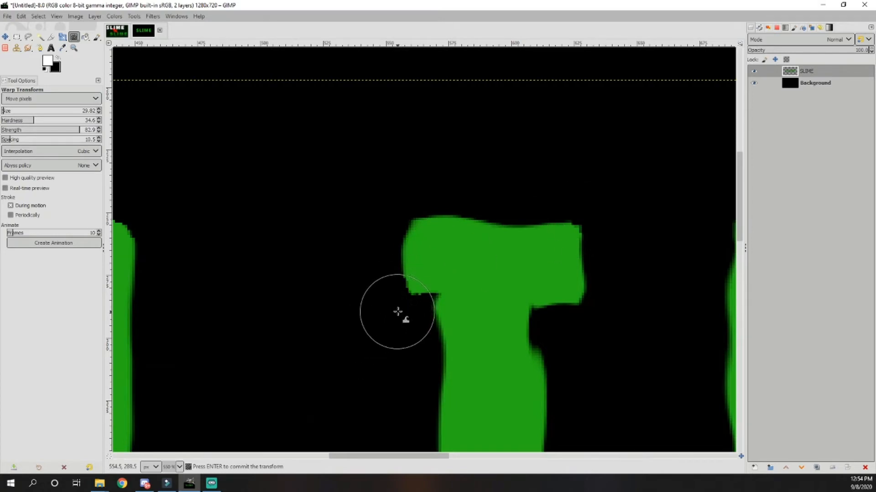
{"action": "scroll", "coordinate": [494, 352], "scroll_direction": "down", "scroll_amount": 4}
{"action": "scroll", "coordinate": [504, 343], "scroll_direction": "down", "scroll_amount": 1}
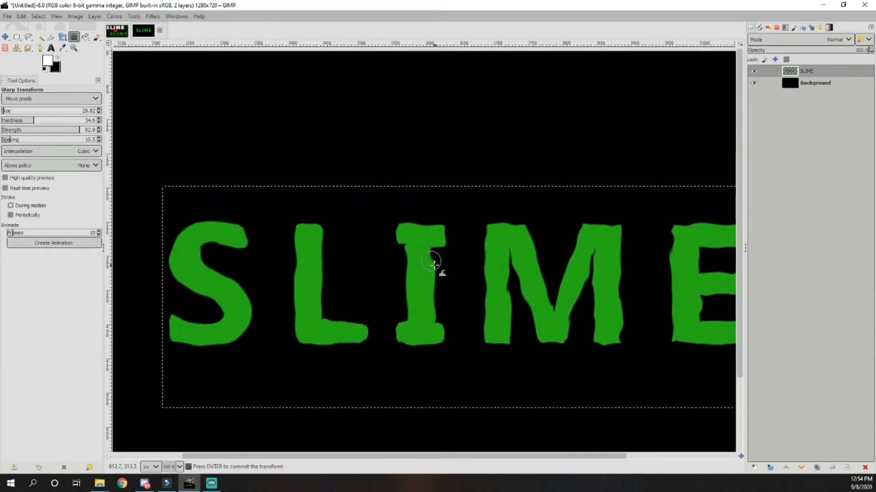
Round off the bottom of the M's left leg and the top corners of its left shoulder with Warp Transform
{"action": "scroll", "coordinate": [488, 357], "scroll_direction": "up", "scroll_amount": 5}
{"action": "mouse_move", "coordinate": [445, 328]}
{"action": "left_mouse_down"}
{"action": "mouse_move", "coordinate": [505, 346]}
{"action": "mouse_move", "coordinate": [557, 332]}
{"action": "mouse_move", "coordinate": [541, 313]}
{"action": "mouse_move", "coordinate": [524, 324]}
{"action": "left_mouse_up"}
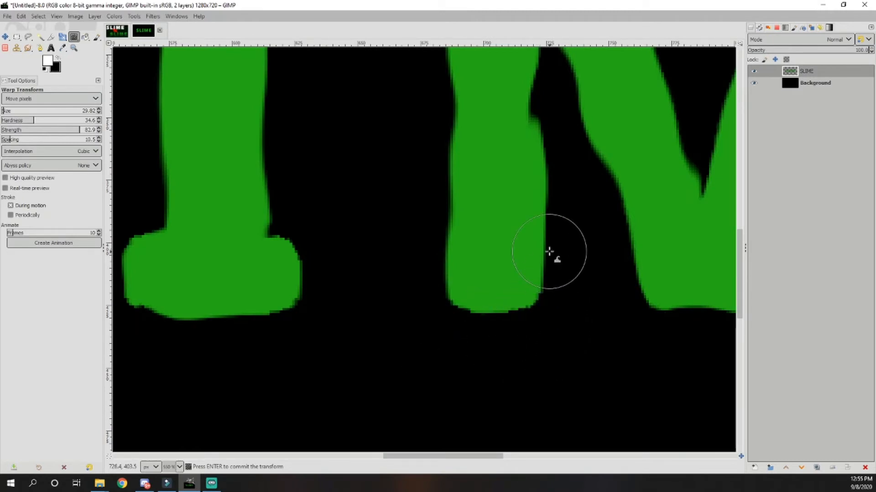
{"action": "scroll", "coordinate": [543, 228], "scroll_direction": "down", "scroll_amount": 3}
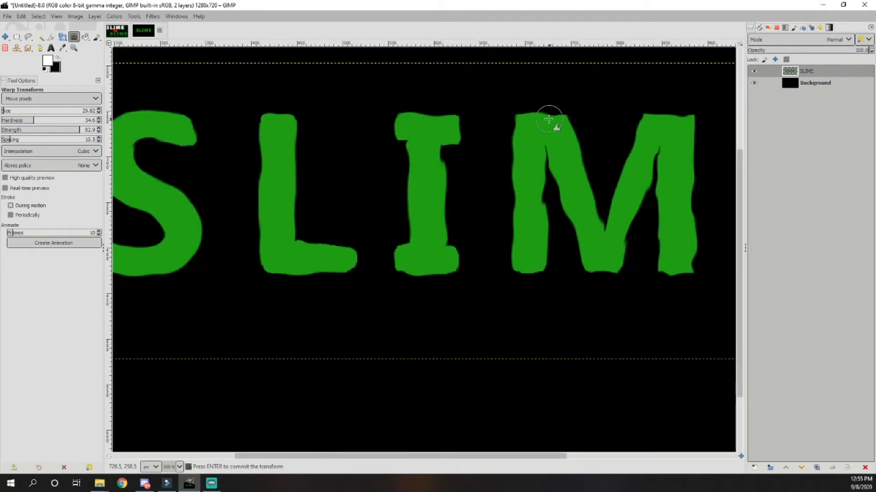
{"action": "scroll", "coordinate": [531, 97], "scroll_direction": "up", "scroll_amount": 3}
{"action": "left_click_drag", "start_coordinate": [635, 133], "coordinate": [609, 152]}
{"action": "left_click_drag", "start_coordinate": [477, 118], "coordinate": [508, 159]}
Smooth the inner edge of the M's left leg and reshape the narrow notch between it and the diagonal
{"action": "scroll", "coordinate": [523, 194], "scroll_direction": "down", "scroll_amount": 3}
{"action": "scroll", "coordinate": [553, 262], "scroll_direction": "up", "scroll_amount": 4}
{"action": "left_click_drag", "start_coordinate": [471, 250], "coordinate": [482, 228]}
{"action": "scroll", "coordinate": [482, 226], "scroll_direction": "down", "scroll_amount": 3}
{"action": "scroll", "coordinate": [485, 148], "scroll_direction": "up", "scroll_amount": 2}
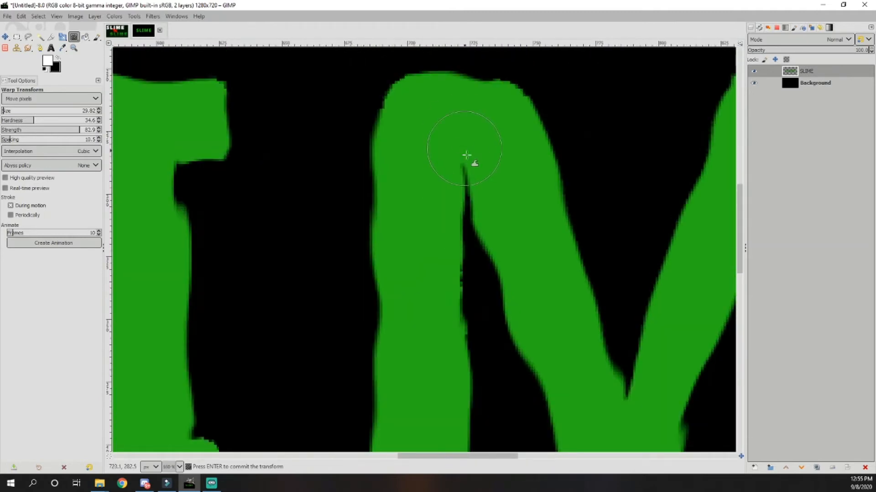
{"action": "left_click_drag", "start_coordinate": [459, 134], "coordinate": [463, 166]}
Round off the top and bottom corners of the M's right leg with Warp Transform
{"action": "scroll", "coordinate": [469, 166], "scroll_direction": "down", "scroll_amount": 3}
{"action": "scroll", "coordinate": [554, 186], "scroll_direction": "up", "scroll_amount": 3}
{"action": "scroll", "coordinate": [613, 182], "scroll_direction": "down", "scroll_amount": 3}
{"action": "scroll", "coordinate": [572, 262], "scroll_direction": "up", "scroll_amount": 4}
{"action": "scroll", "coordinate": [604, 287], "scroll_direction": "down", "scroll_amount": 4}
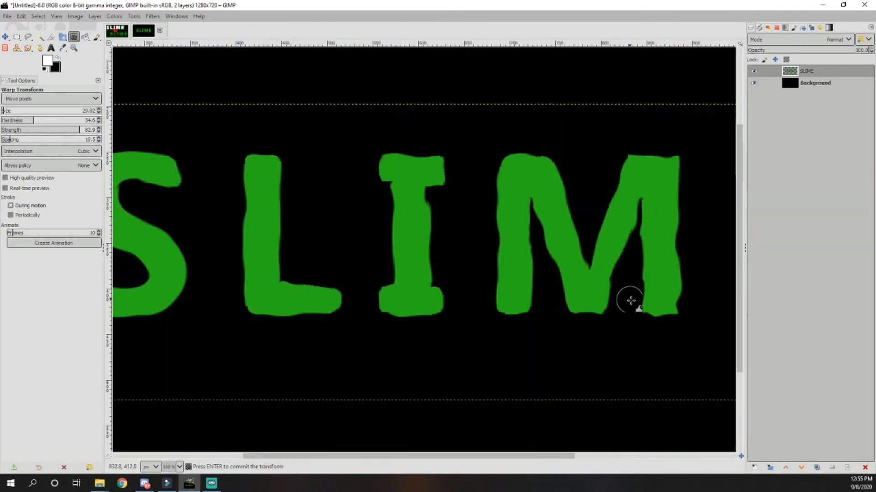
{"action": "scroll", "coordinate": [681, 326], "scroll_direction": "up", "scroll_amount": 5}
{"action": "left_click_drag", "start_coordinate": [426, 228], "coordinate": [456, 222]}
{"action": "left_click_drag", "start_coordinate": [634, 238], "coordinate": [616, 224]}
{"action": "scroll", "coordinate": [617, 223], "scroll_direction": "down", "scroll_amount": 4}
{"action": "scroll", "coordinate": [593, 159], "scroll_direction": "up", "scroll_amount": 3}
{"action": "scroll", "coordinate": [553, 247], "scroll_direction": "down", "scroll_amount": 4}
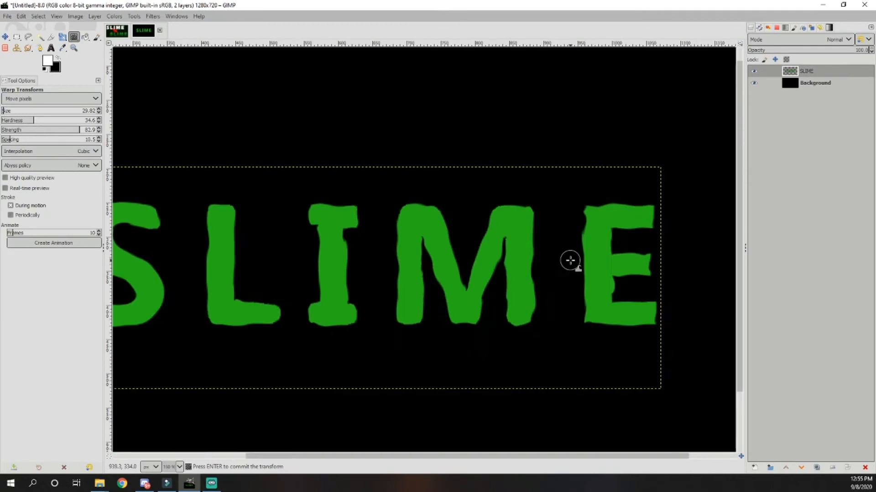
Round off the outer corners and arm ends of the letter E with Warp Transform and commit the warp
{"action": "scroll", "coordinate": [531, 149], "scroll_direction": "up", "scroll_amount": 4}
{"action": "scroll", "coordinate": [479, 153], "scroll_direction": "down", "scroll_amount": 3}
{"action": "scroll", "coordinate": [398, 157], "scroll_direction": "up", "scroll_amount": 3}
{"action": "left_click_drag", "start_coordinate": [398, 162], "coordinate": [411, 310]}
{"action": "scroll", "coordinate": [416, 317], "scroll_direction": "down", "scroll_amount": 3}
{"action": "scroll", "coordinate": [532, 319], "scroll_direction": "up", "scroll_amount": 2}
{"action": "left_click_drag", "start_coordinate": [574, 189], "coordinate": [566, 222]}
{"action": "left_click_drag", "start_coordinate": [570, 321], "coordinate": [549, 303]}
{"action": "scroll", "coordinate": [534, 335], "scroll_direction": "down", "scroll_amount": 2}
{"action": "scroll", "coordinate": [524, 356], "scroll_direction": "up", "scroll_amount": 2}
{"action": "left_click_drag", "start_coordinate": [389, 264], "coordinate": [403, 283]}
{"action": "left_click_drag", "start_coordinate": [546, 359], "coordinate": [535, 371]}
{"action": "scroll", "coordinate": [540, 395], "scroll_direction": "down", "scroll_amount": 3}
{"action": "scroll", "coordinate": [544, 426], "scroll_direction": "up", "scroll_amount": 3}
{"action": "left_click_drag", "start_coordinate": [366, 252], "coordinate": [371, 258]}
{"action": "left_click_drag", "start_coordinate": [386, 307], "coordinate": [374, 315]}
{"action": "left_click_drag", "start_coordinate": [533, 347], "coordinate": [526, 361]}
{"action": "scroll", "coordinate": [527, 363], "scroll_direction": "down", "scroll_amount": 3}
{"action": "scroll", "coordinate": [532, 401], "scroll_direction": "up", "scroll_amount": 3}
{"action": "scroll", "coordinate": [283, 221], "scroll_direction": "down", "scroll_amount": 5}
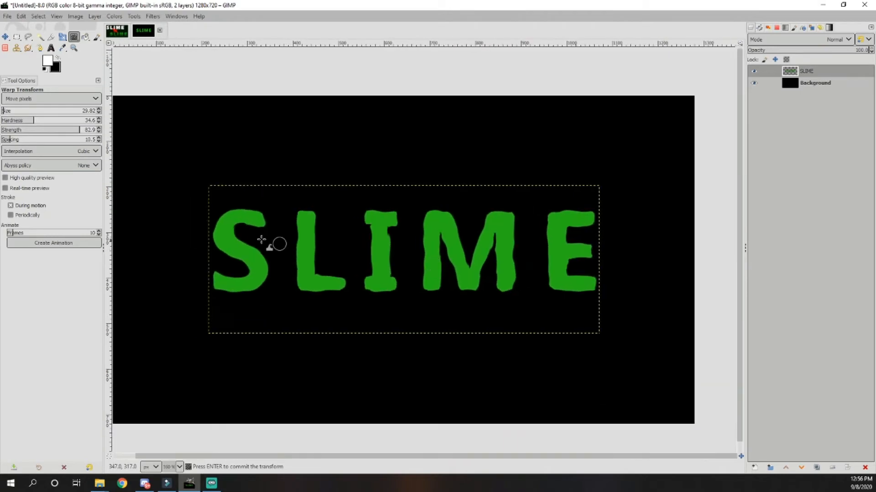
{"action": "key", "text": "m"}
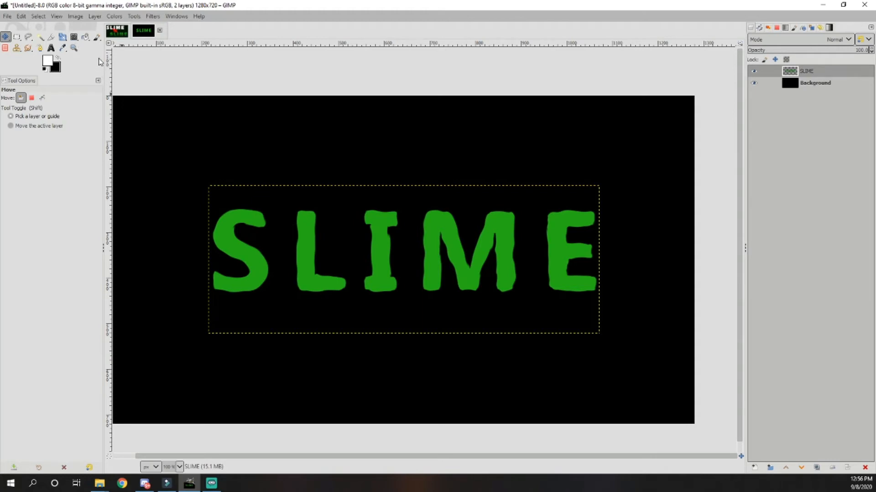
Pull a slime drip down from the end of the S's upper arm with Warp Transform
{"action": "left_click", "coordinate": [74, 37]}
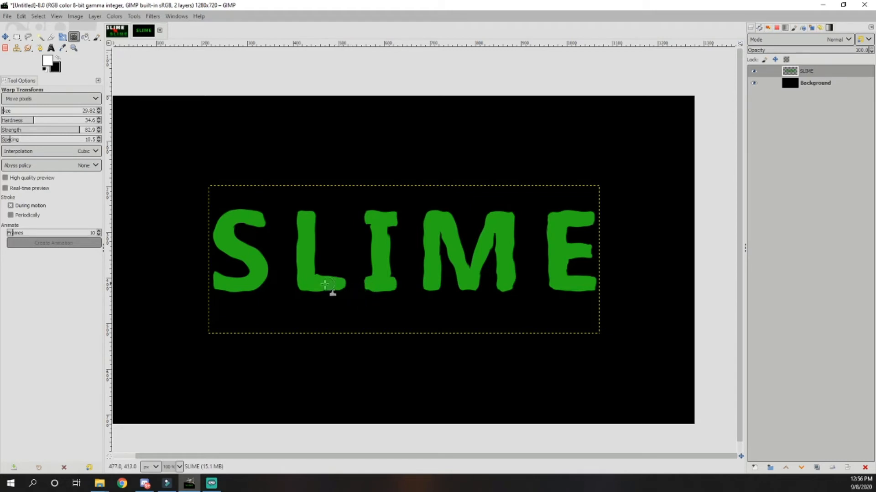
{"action": "scroll", "coordinate": [273, 287], "scroll_direction": "up", "scroll_amount": 2}
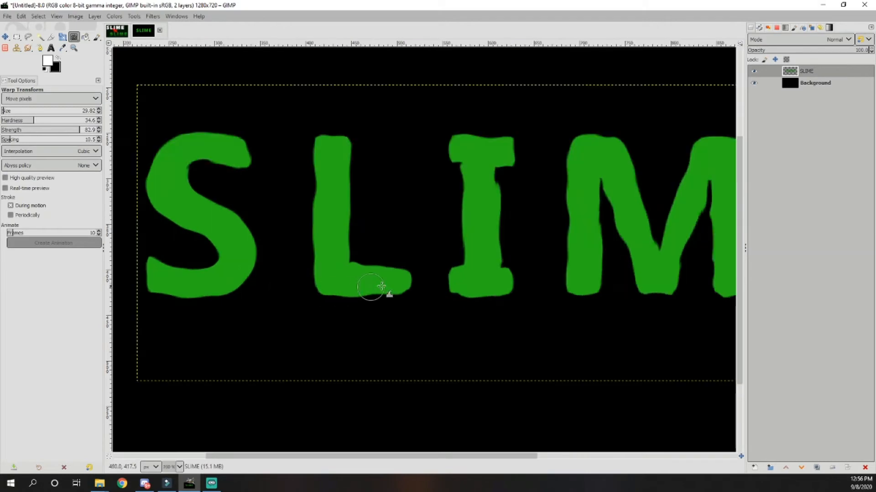
{"action": "scroll", "coordinate": [317, 196], "scroll_direction": "down", "scroll_amount": 1}
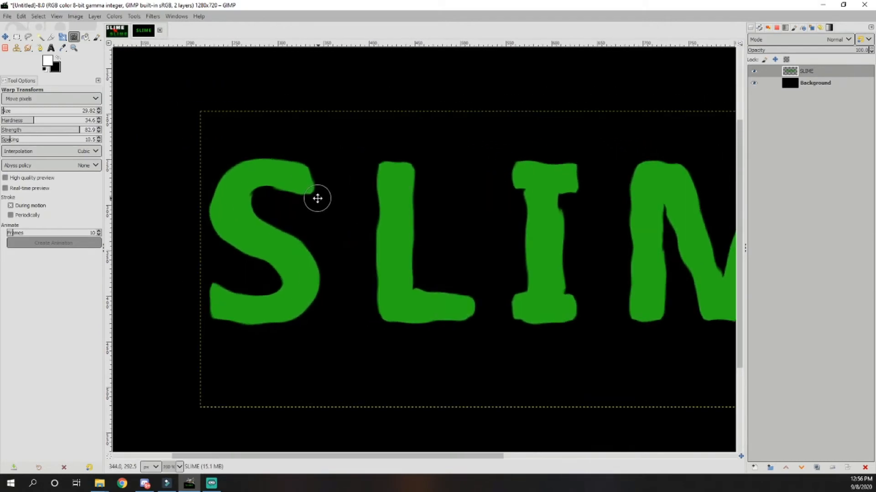
{"action": "scroll", "coordinate": [316, 196], "scroll_direction": "up", "scroll_amount": 2}
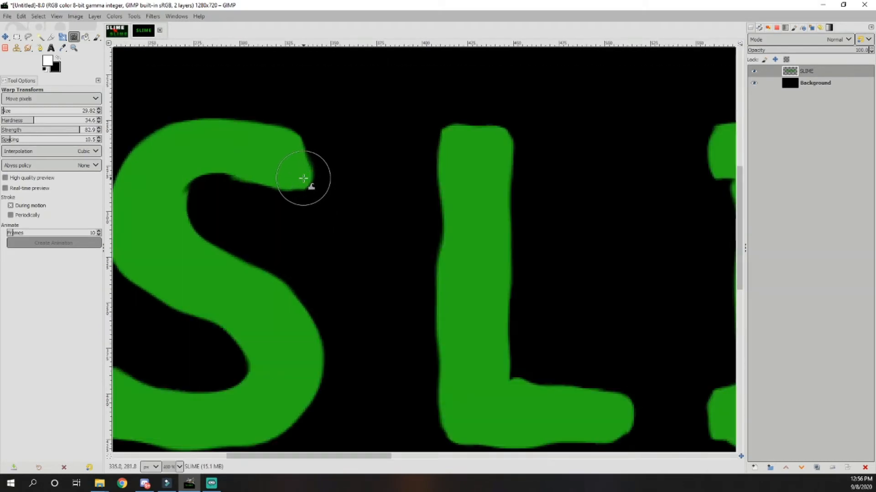
{"action": "mouse_move", "coordinate": [299, 174]}
{"action": "left_mouse_down"}
{"action": "mouse_move", "coordinate": [293, 263]}
{"action": "mouse_move", "coordinate": [342, 191]}
{"action": "mouse_move", "coordinate": [346, 137]}
{"action": "left_mouse_up"}
{"action": "left_click_drag", "start_coordinate": [417, 215], "coordinate": [183, 184]}
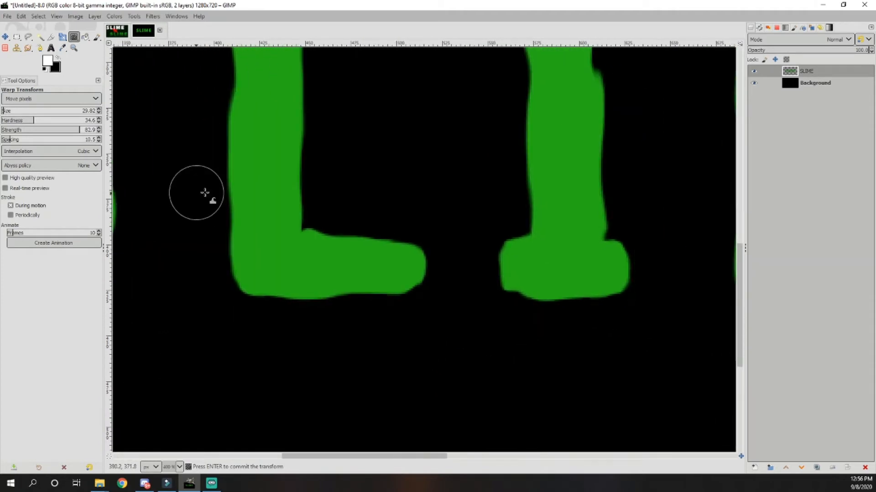
{"action": "scroll", "coordinate": [441, 241], "scroll_direction": "down", "scroll_amount": 2}
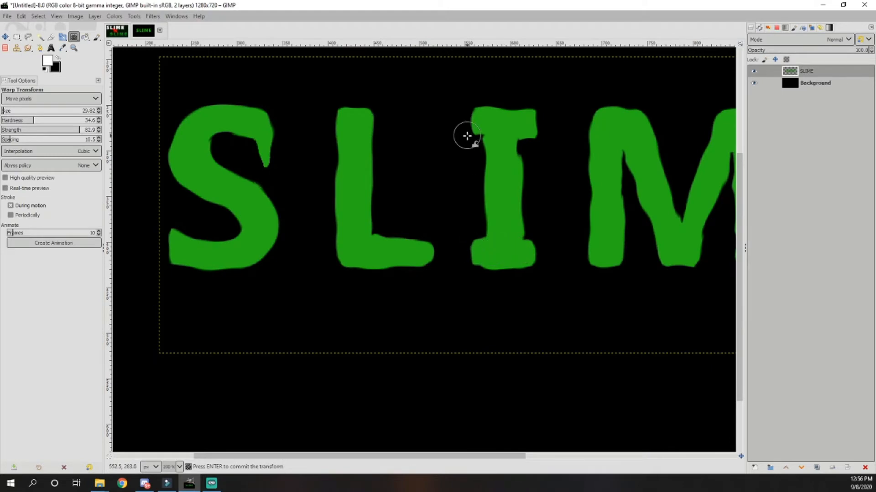
Pull short slime drips down from the left ends of the I's top and bottom serifs
{"action": "scroll", "coordinate": [467, 136], "scroll_direction": "up", "scroll_amount": 3}
{"action": "left_click_drag", "start_coordinate": [484, 113], "coordinate": [485, 176]}
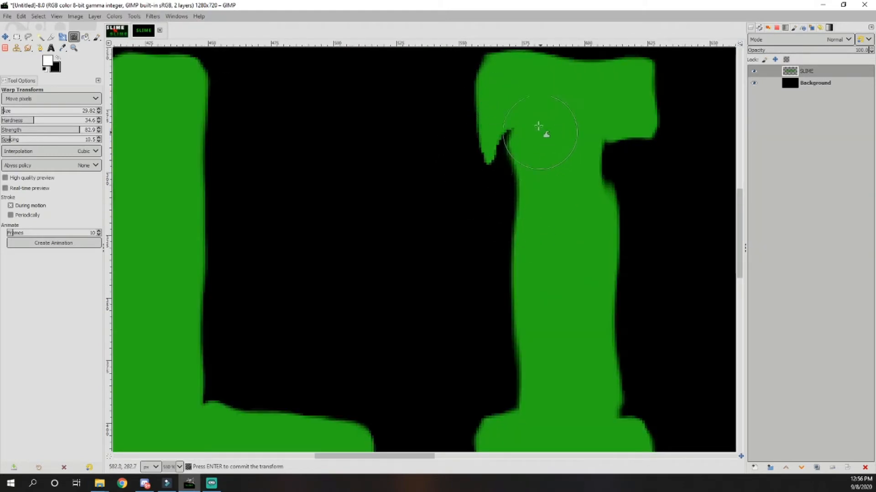
{"action": "scroll", "coordinate": [538, 202], "scroll_direction": "down", "scroll_amount": 3}
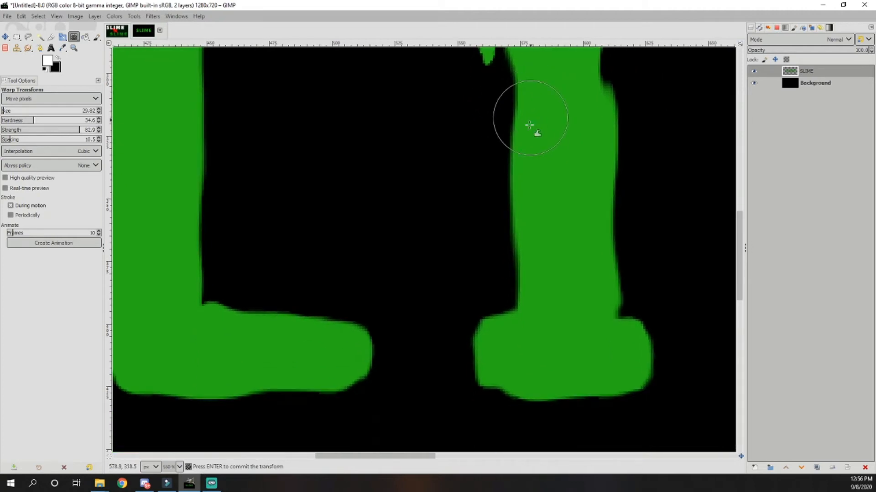
{"action": "scroll", "coordinate": [468, 253], "scroll_direction": "up", "scroll_amount": 3}
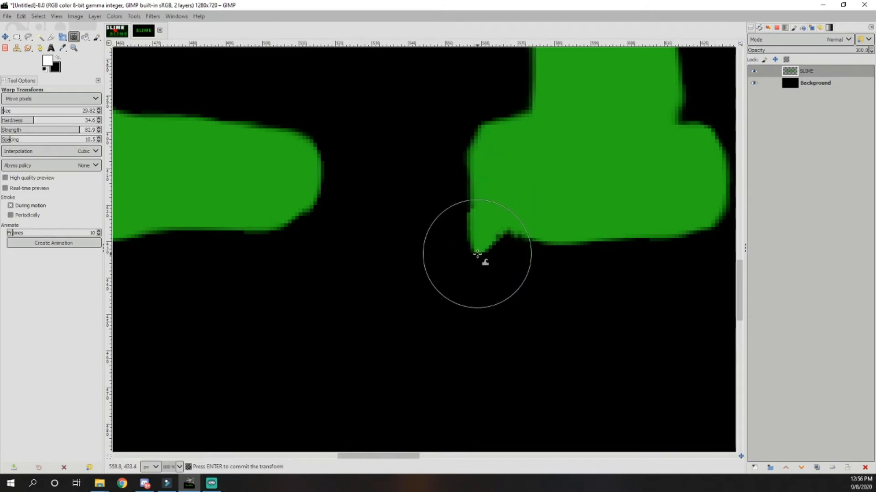
{"action": "left_click_drag", "start_coordinate": [483, 248], "coordinate": [482, 267]}
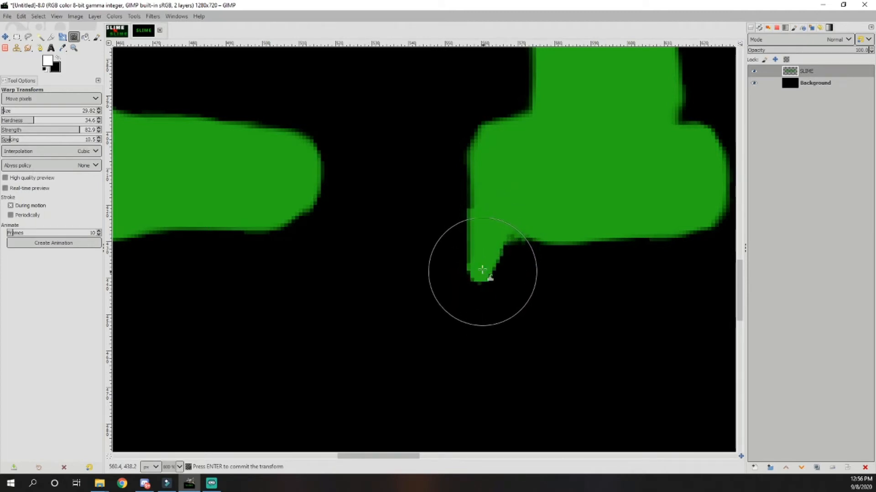
{"action": "left_click_drag", "start_coordinate": [484, 250], "coordinate": [515, 234]}
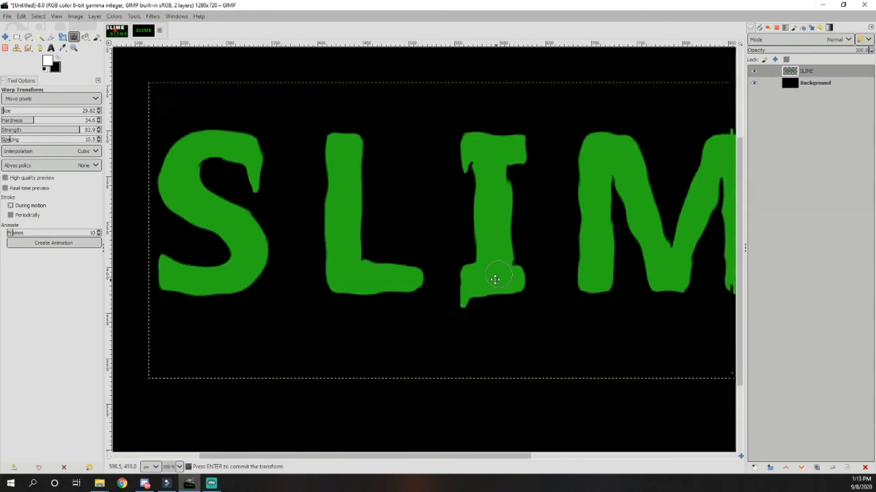
Warp the edges of the I's stem beneath the top serif into a more uneven, slimy outline
{"action": "scroll", "coordinate": [495, 280], "scroll_direction": "up", "scroll_amount": 5}
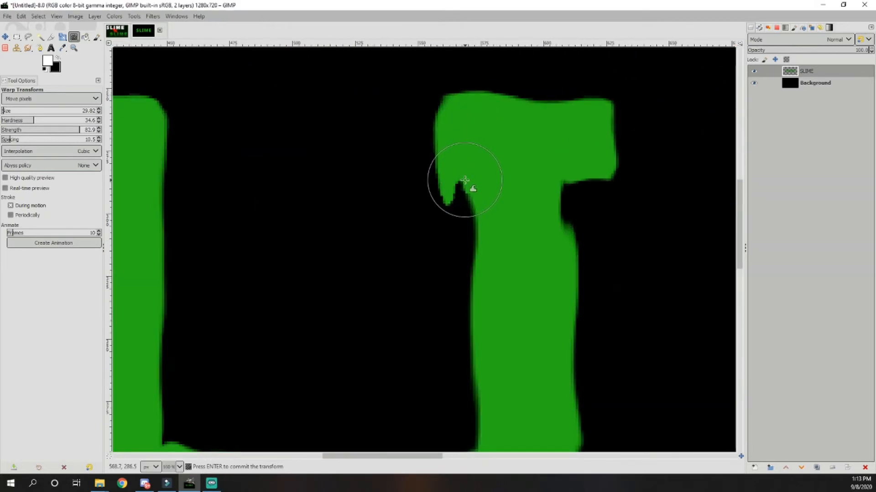
{"action": "scroll", "coordinate": [444, 210], "scroll_direction": "down", "scroll_amount": 2}
{"action": "scroll", "coordinate": [278, 365], "scroll_direction": "up", "scroll_amount": 5}
{"action": "left_click_drag", "start_coordinate": [319, 274], "coordinate": [354, 215]}
{"action": "scroll", "coordinate": [274, 260], "scroll_direction": "down", "scroll_amount": 2}
{"action": "left_click_drag", "start_coordinate": [340, 283], "coordinate": [334, 312]}
{"action": "scroll", "coordinate": [388, 286], "scroll_direction": "down", "scroll_amount": 5}
{"action": "scroll", "coordinate": [494, 224], "scroll_direction": "up", "scroll_amount": 5}
{"action": "left_click_drag", "start_coordinate": [460, 283], "coordinate": [434, 292]}
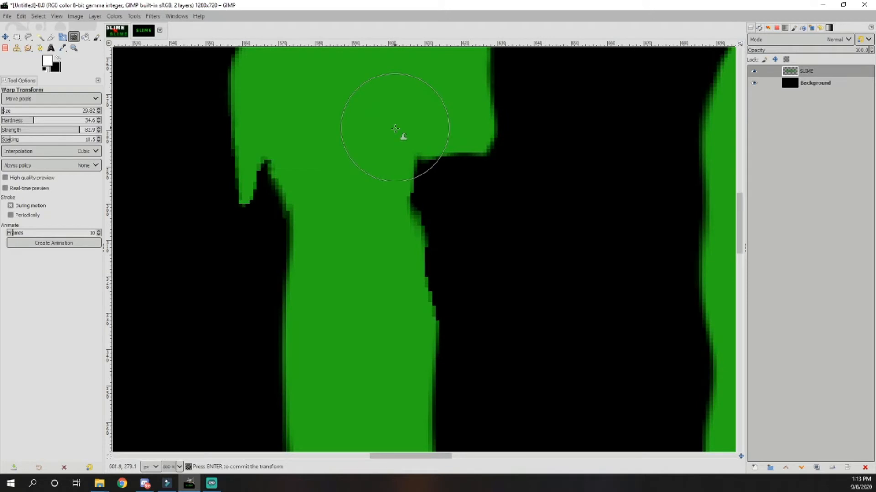
{"action": "left_click_drag", "start_coordinate": [399, 137], "coordinate": [421, 178]}
Reshape the top of the narrow notch between the M's left leg and its diagonal
{"action": "scroll", "coordinate": [420, 237], "scroll_direction": "down", "scroll_amount": 5}
{"action": "scroll", "coordinate": [472, 322], "scroll_direction": "up", "scroll_amount": 5}
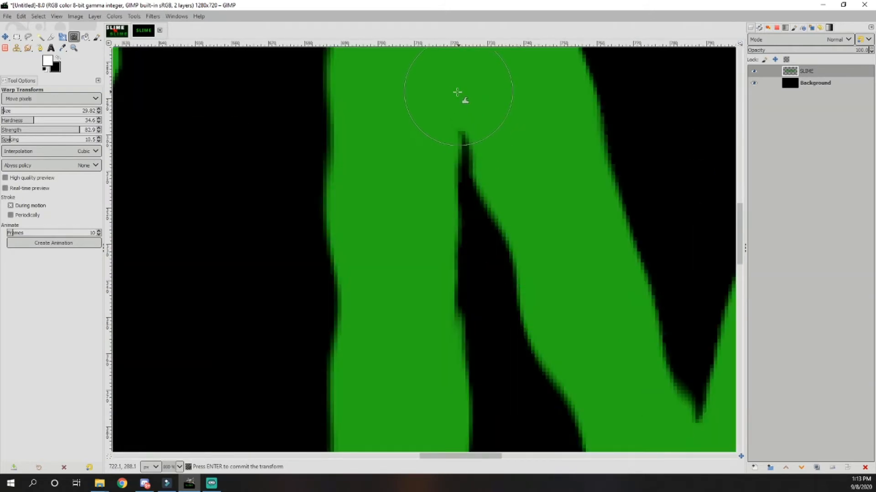
{"action": "left_click_drag", "start_coordinate": [451, 122], "coordinate": [460, 139]}
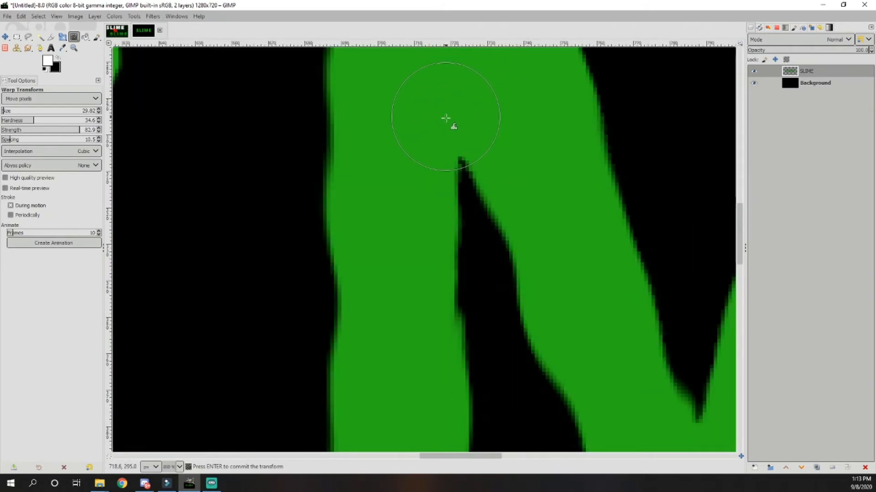
{"action": "scroll", "coordinate": [456, 151], "scroll_direction": "down", "scroll_amount": 6}
{"action": "scroll", "coordinate": [572, 274], "scroll_direction": "up", "scroll_amount": 7}
{"action": "mouse_move", "coordinate": [571, 264]}
{"action": "left_mouse_down"}
{"action": "mouse_move", "coordinate": [510, 233]}
{"action": "mouse_move", "coordinate": [517, 245]}
{"action": "left_mouse_up"}
{"action": "scroll", "coordinate": [518, 246], "scroll_direction": "down", "scroll_amount": 4}
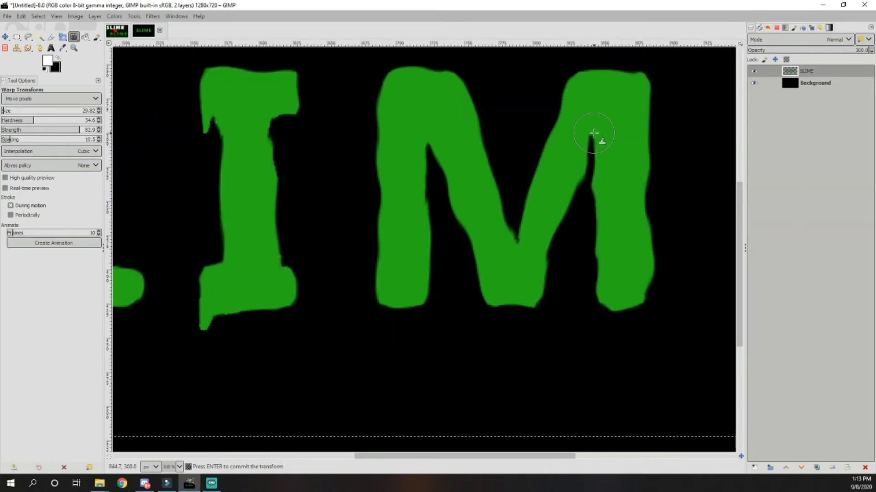
Round and widen the top of the notch between the M's right diagonal and its right leg
{"action": "scroll", "coordinate": [592, 139], "scroll_direction": "up", "scroll_amount": 4}
{"action": "mouse_move", "coordinate": [629, 107]}
{"action": "left_mouse_down"}
{"action": "mouse_move", "coordinate": [603, 121]}
{"action": "mouse_move", "coordinate": [563, 109]}
{"action": "mouse_move", "coordinate": [580, 141]}
{"action": "left_mouse_up"}
{"action": "scroll", "coordinate": [582, 146], "scroll_direction": "down", "scroll_amount": 8}
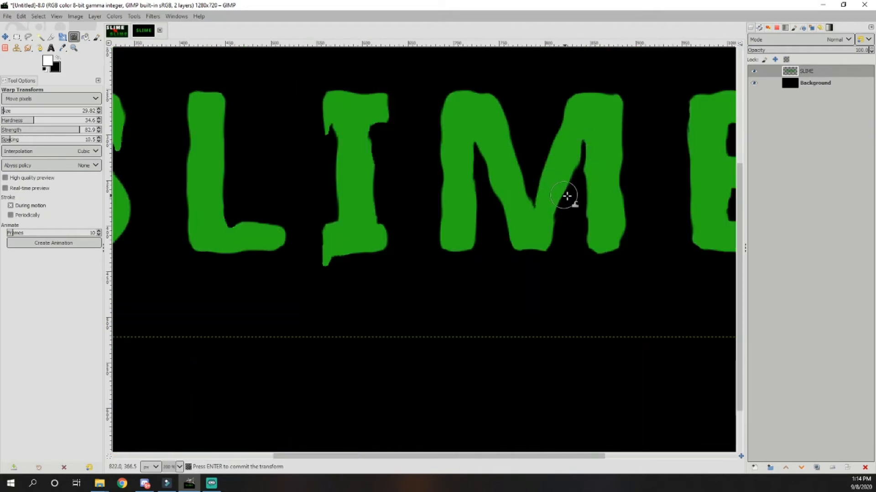
{"action": "scroll", "coordinate": [547, 214], "scroll_direction": "up", "scroll_amount": 2}
{"action": "left_click_drag", "start_coordinate": [508, 242], "coordinate": [502, 247]}
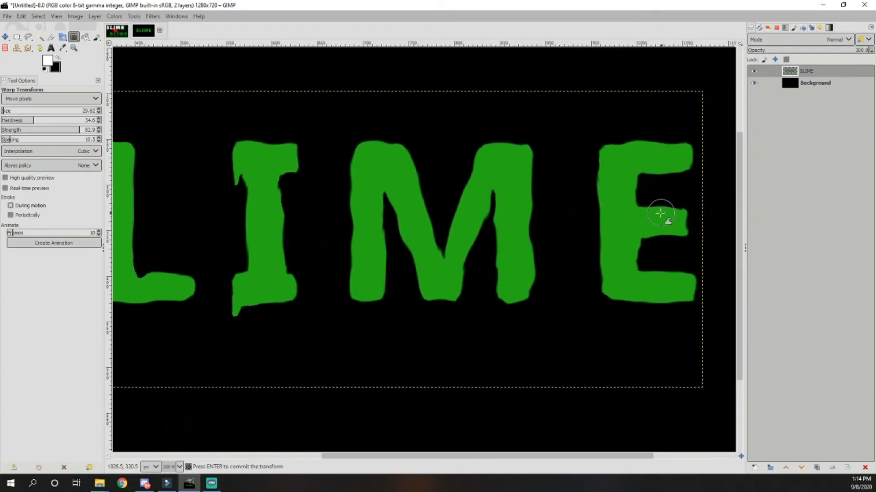
Reshape the edges of the E around its upper and middle arms with Warp Transform
{"action": "scroll", "coordinate": [612, 190], "scroll_direction": "up", "scroll_amount": 5}
{"action": "mouse_move", "coordinate": [602, 180]}
{"action": "left_mouse_down"}
{"action": "mouse_move", "coordinate": [566, 186]}
{"action": "mouse_move", "coordinate": [569, 178]}
{"action": "mouse_move", "coordinate": [459, 178]}
{"action": "mouse_move", "coordinate": [498, 176]}
{"action": "left_mouse_up"}
{"action": "scroll", "coordinate": [551, 200], "scroll_direction": "down", "scroll_amount": 4}
{"action": "left_click_drag", "start_coordinate": [636, 237], "coordinate": [566, 262]}
Pull a tapered slime drip down from the end of the E's top arm
{"action": "scroll", "coordinate": [579, 145], "scroll_direction": "up", "scroll_amount": 3}
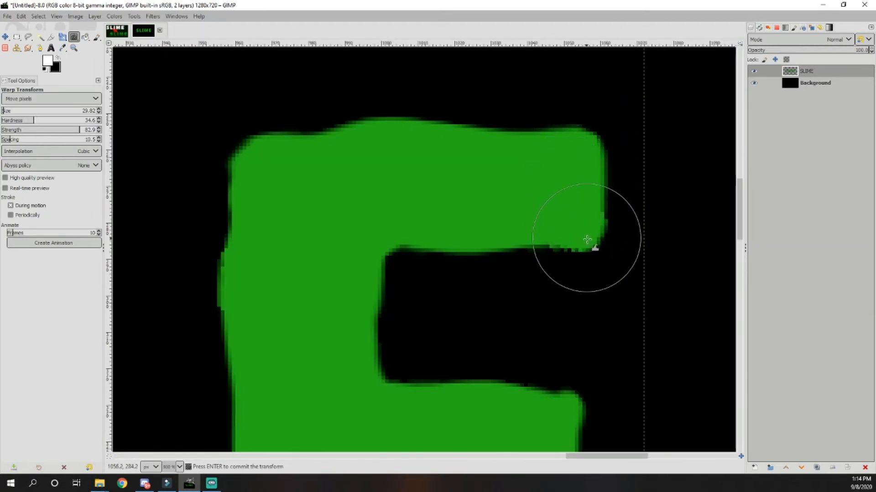
{"action": "left_click_drag", "start_coordinate": [572, 294], "coordinate": [573, 318]}
{"action": "left_click_drag", "start_coordinate": [577, 273], "coordinate": [578, 318]}
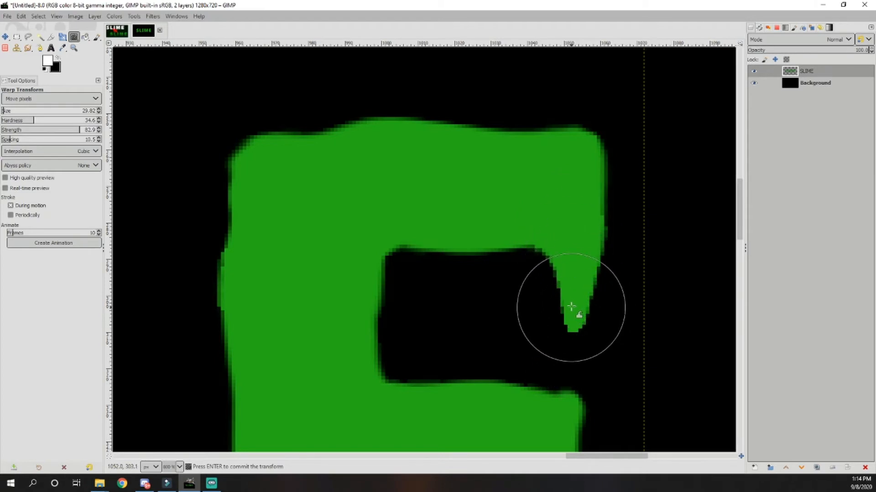
{"action": "scroll", "coordinate": [586, 249], "scroll_direction": "down", "scroll_amount": 3}
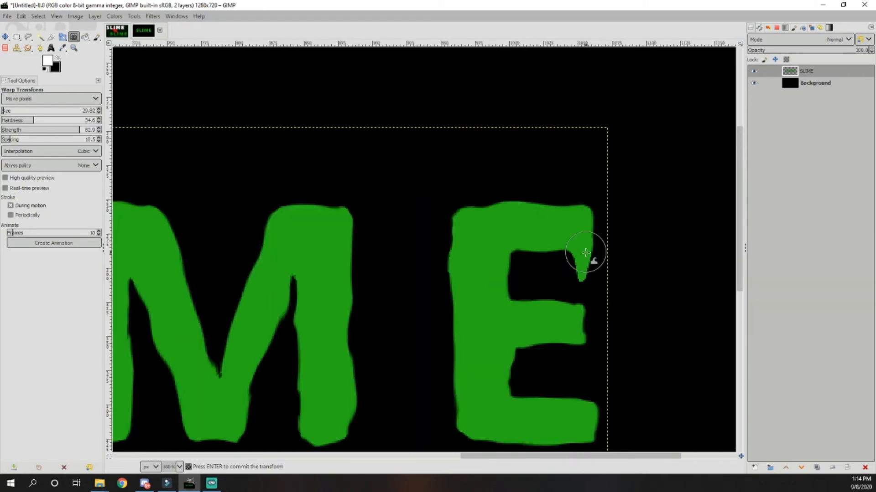
Pull a short drip down from the E's middle arm and a long one from the end of its bottom arm
{"action": "scroll", "coordinate": [574, 348], "scroll_direction": "down", "scroll_amount": 3}
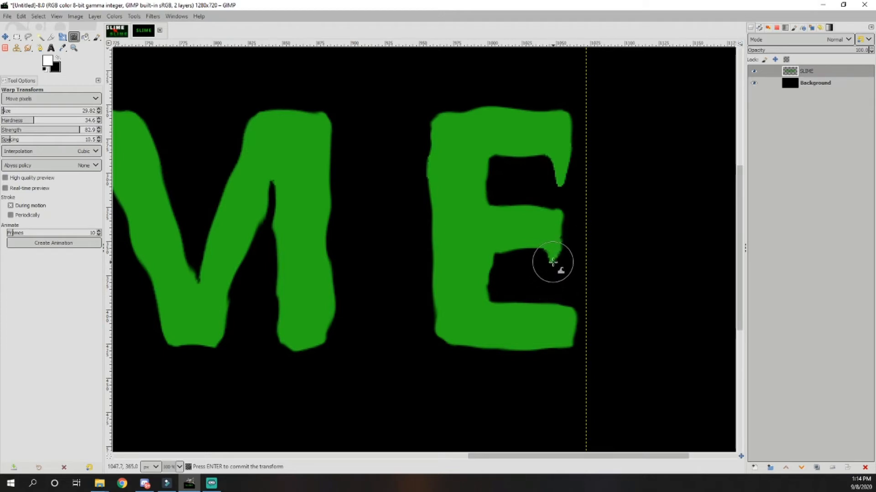
{"action": "mouse_move", "coordinate": [542, 372]}
{"action": "left_mouse_down"}
{"action": "mouse_move", "coordinate": [601, 301]}
{"action": "mouse_move", "coordinate": [607, 336]}
{"action": "mouse_move", "coordinate": [598, 299]}
{"action": "left_mouse_up"}
{"action": "mouse_move", "coordinate": [600, 330]}
{"action": "left_mouse_down"}
{"action": "mouse_move", "coordinate": [591, 354]}
{"action": "mouse_move", "coordinate": [597, 370]}
{"action": "left_mouse_up"}
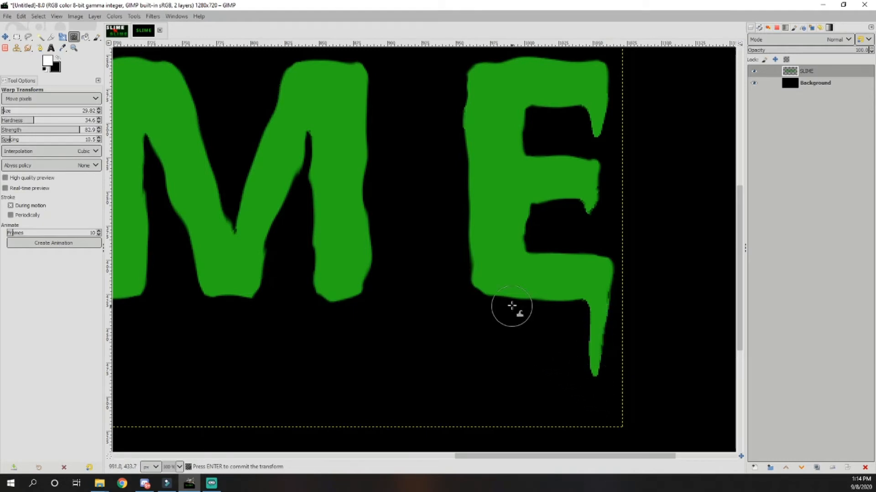
Pull a short pointed drip down from the E's lower-left corner and smooth its transition into the base
{"action": "left_click_drag", "start_coordinate": [478, 281], "coordinate": [473, 304]}
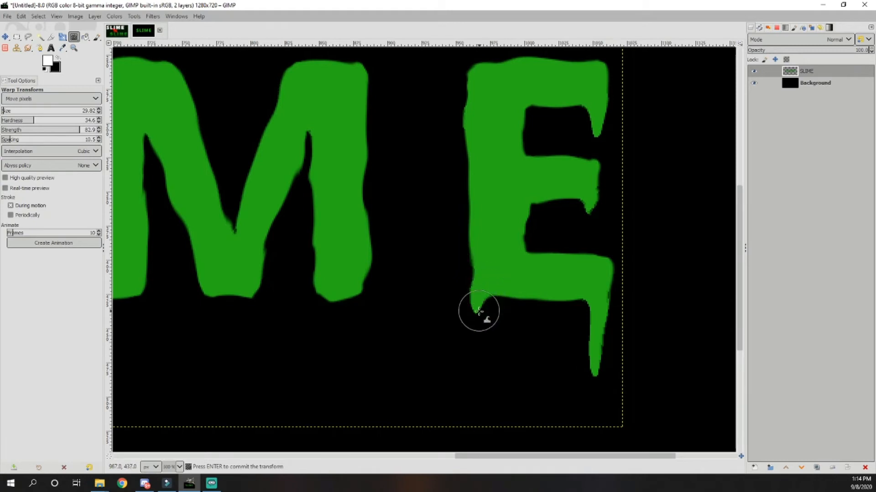
{"action": "scroll", "coordinate": [479, 309], "scroll_direction": "up", "scroll_amount": 3, "text": "ctrl"}
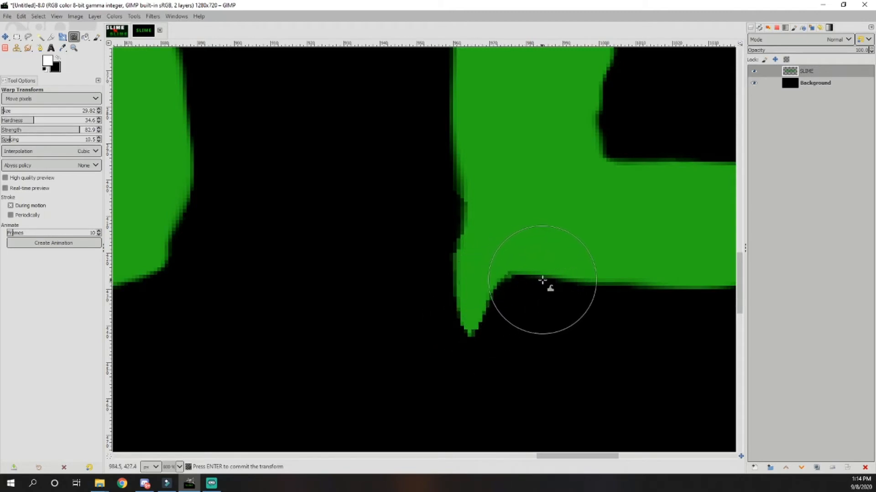
{"action": "mouse_move", "coordinate": [502, 263]}
{"action": "left_mouse_down"}
{"action": "mouse_move", "coordinate": [520, 269]}
{"action": "mouse_move", "coordinate": [499, 273]}
{"action": "mouse_move", "coordinate": [524, 279]}
{"action": "mouse_move", "coordinate": [481, 283]}
{"action": "mouse_move", "coordinate": [538, 280]}
{"action": "mouse_move", "coordinate": [500, 297]}
{"action": "mouse_move", "coordinate": [480, 320]}
{"action": "mouse_move", "coordinate": [475, 352]}
{"action": "mouse_move", "coordinate": [489, 334]}
{"action": "left_mouse_up"}
{"action": "scroll", "coordinate": [484, 329], "scroll_direction": "down", "scroll_amount": 4}
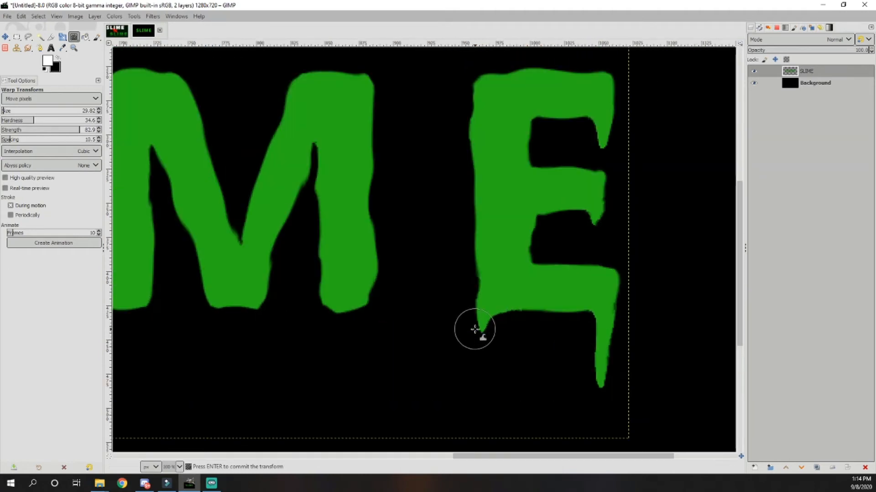
Pull a slime drip down from the bottom of the M's right leg and round its tip
{"action": "scroll", "coordinate": [447, 320], "scroll_direction": "up", "scroll_amount": 3}
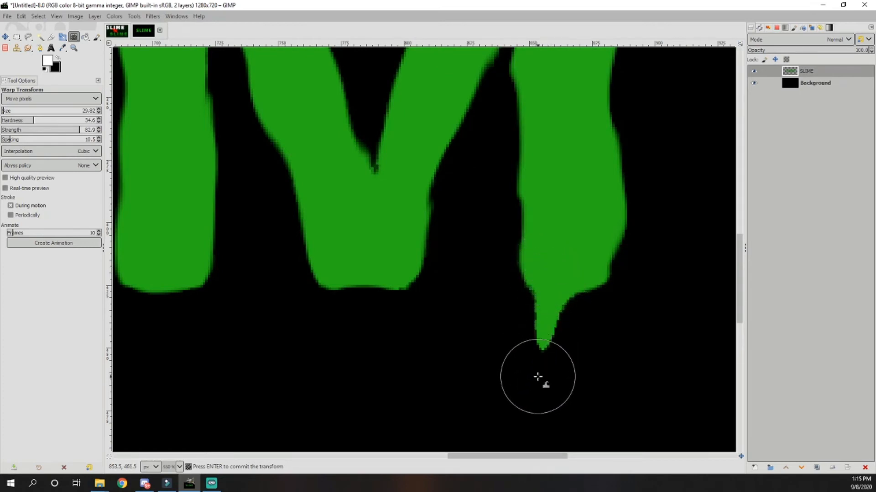
{"action": "mouse_move", "coordinate": [546, 327]}
{"action": "left_mouse_down"}
{"action": "mouse_move", "coordinate": [545, 385]}
{"action": "mouse_move", "coordinate": [543, 374]}
{"action": "left_mouse_up"}
{"action": "scroll", "coordinate": [528, 365], "scroll_direction": "down", "scroll_amount": 3}
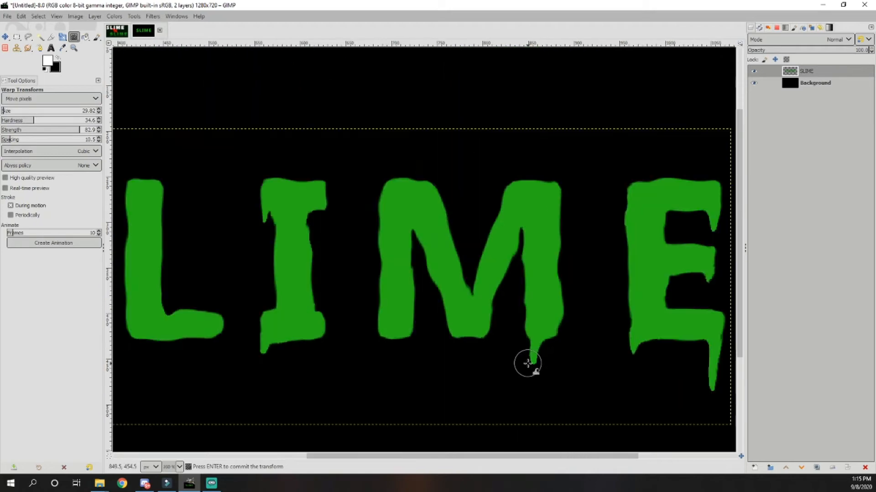
{"action": "scroll", "coordinate": [534, 376], "scroll_direction": "up", "scroll_amount": 5}
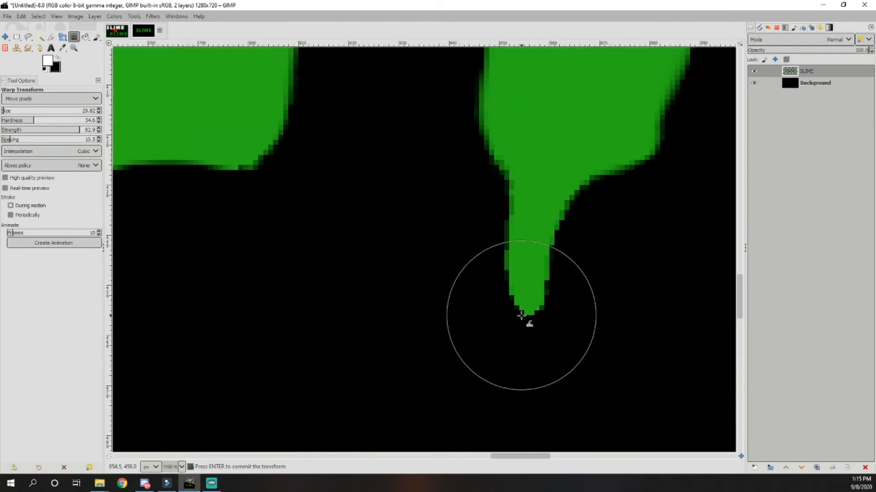
{"action": "scroll", "coordinate": [529, 319], "scroll_direction": "down", "scroll_amount": 3}
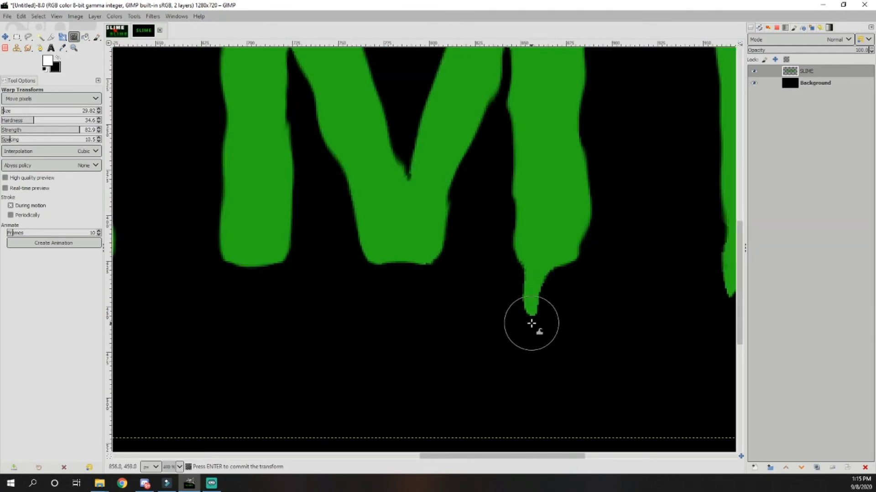
Pull a thin slime drip down from the outer end of the L's foot
{"action": "scroll", "coordinate": [538, 324], "scroll_direction": "down", "scroll_amount": 4}
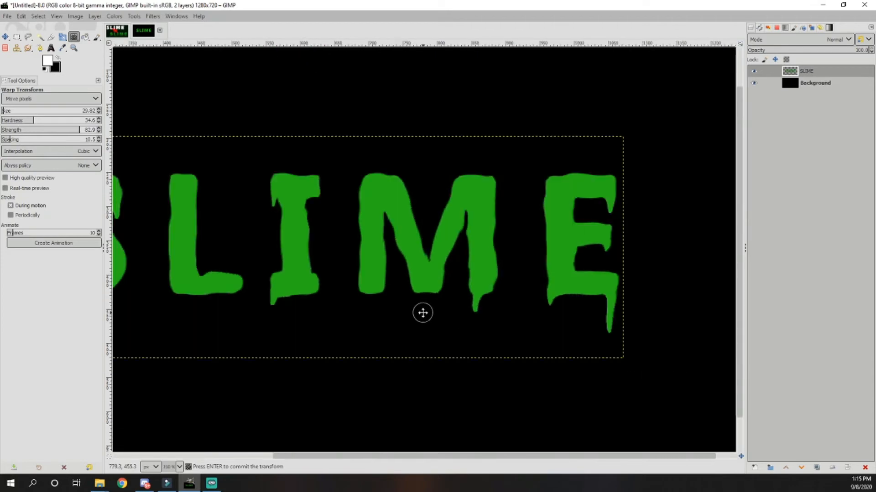
{"action": "scroll", "coordinate": [337, 304], "scroll_direction": "up", "scroll_amount": 5}
{"action": "mouse_move", "coordinate": [352, 285]}
{"action": "left_mouse_down"}
{"action": "mouse_move", "coordinate": [346, 335]}
{"action": "mouse_move", "coordinate": [339, 290]}
{"action": "mouse_move", "coordinate": [352, 381]}
{"action": "mouse_move", "coordinate": [350, 316]}
{"action": "mouse_move", "coordinate": [341, 400]}
{"action": "left_mouse_up"}
{"action": "scroll", "coordinate": [341, 399], "scroll_direction": "down", "scroll_amount": 4}
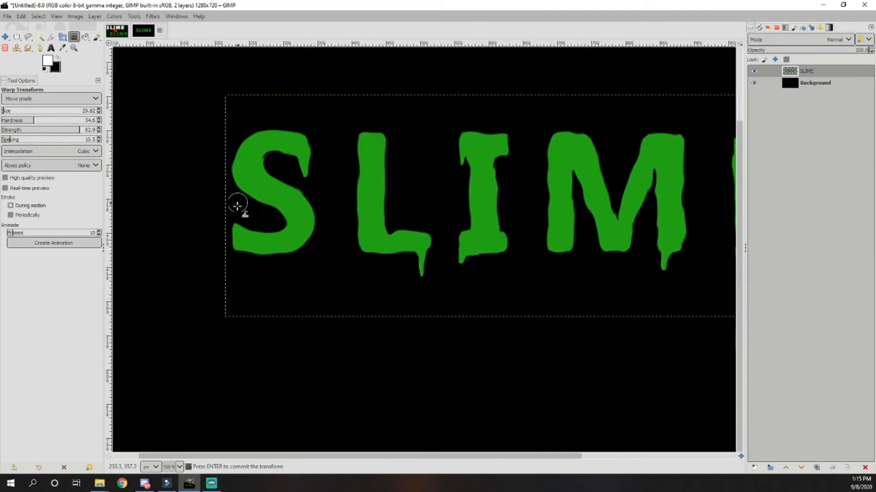
Pull a wide, tapered slime drip down from the lower-left end of the S
{"action": "scroll", "coordinate": [231, 247], "scroll_direction": "up", "scroll_amount": 4}
{"action": "mouse_move", "coordinate": [231, 245]}
{"action": "left_mouse_down"}
{"action": "mouse_move", "coordinate": [250, 250]}
{"action": "mouse_move", "coordinate": [261, 308]}
{"action": "left_mouse_up"}
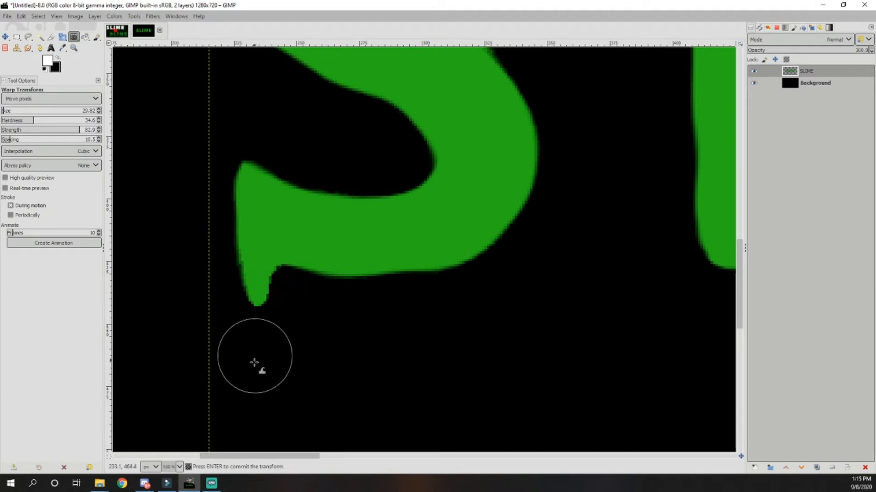
{"action": "mouse_move", "coordinate": [271, 258]}
{"action": "left_mouse_down"}
{"action": "mouse_move", "coordinate": [286, 294]}
{"action": "mouse_move", "coordinate": [274, 250]}
{"action": "mouse_move", "coordinate": [274, 304]}
{"action": "left_mouse_up"}
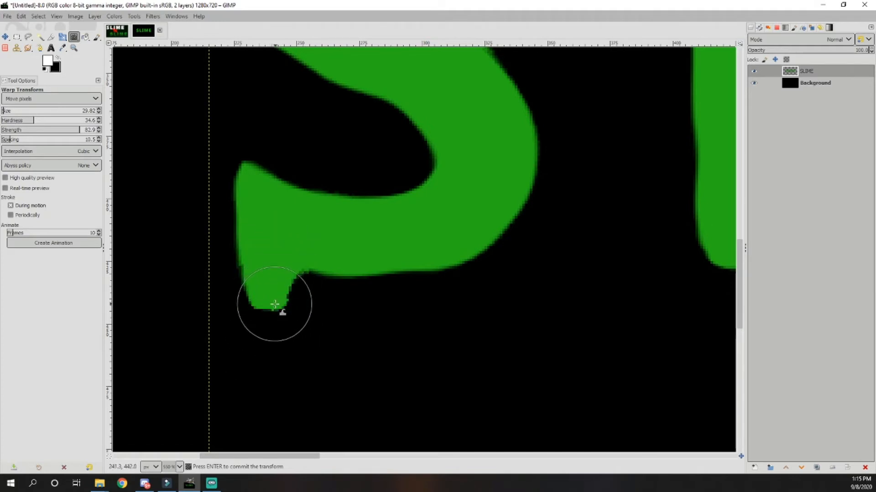
{"action": "mouse_move", "coordinate": [284, 254]}
{"action": "left_mouse_down"}
{"action": "mouse_move", "coordinate": [262, 342]}
{"action": "mouse_move", "coordinate": [269, 314]}
{"action": "mouse_move", "coordinate": [258, 343]}
{"action": "left_mouse_up"}
{"action": "scroll", "coordinate": [275, 342], "scroll_direction": "down", "scroll_amount": 4}
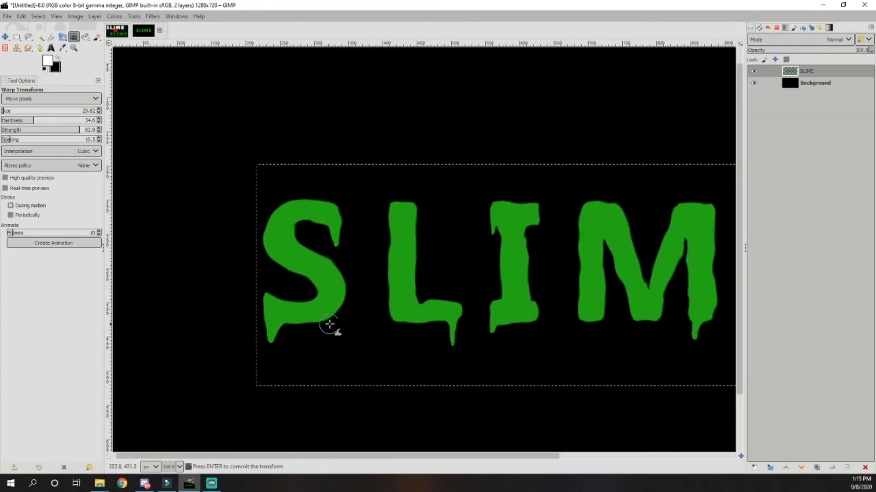
Flatten and round the pointed upper corner at the S's lower-left end, and touch up the S's upper terminal with the warp
{"action": "scroll", "coordinate": [326, 328], "scroll_direction": "up", "scroll_amount": 4}
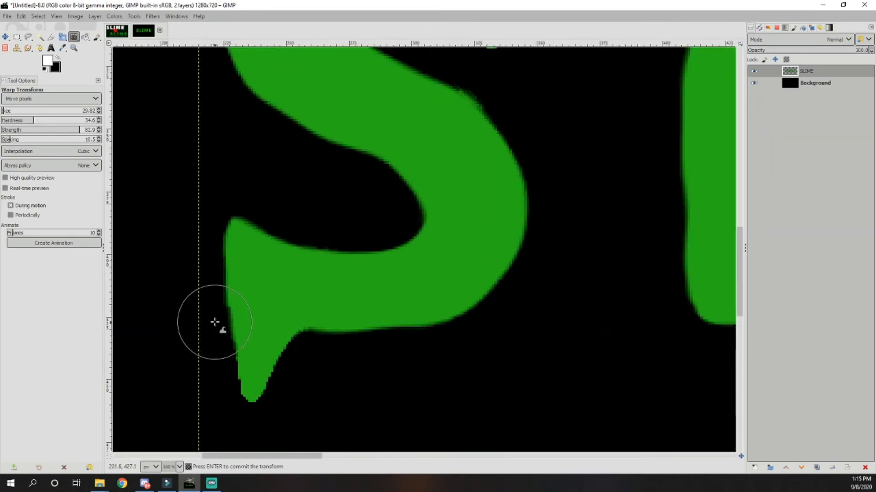
{"action": "mouse_move", "coordinate": [215, 210]}
{"action": "left_mouse_down"}
{"action": "mouse_move", "coordinate": [233, 232]}
{"action": "mouse_move", "coordinate": [233, 203]}
{"action": "mouse_move", "coordinate": [245, 226]}
{"action": "mouse_move", "coordinate": [256, 211]}
{"action": "mouse_move", "coordinate": [257, 233]}
{"action": "mouse_move", "coordinate": [234, 215]}
{"action": "mouse_move", "coordinate": [228, 234]}
{"action": "left_mouse_up"}
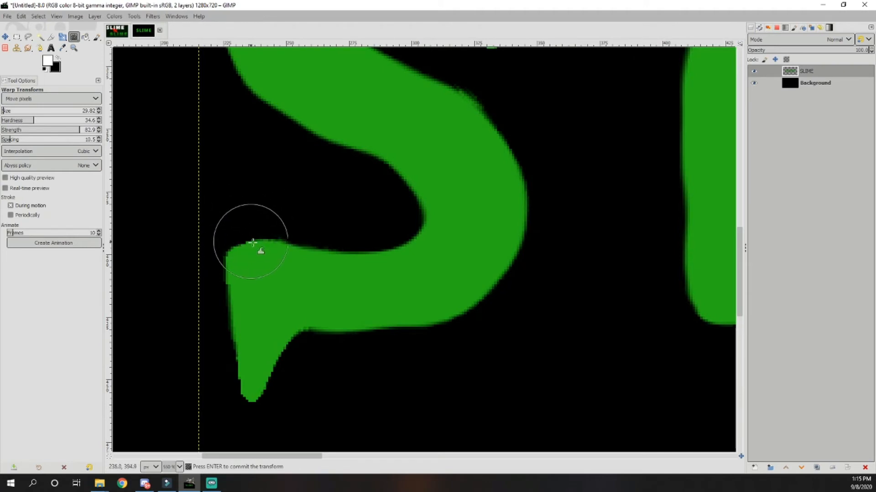
{"action": "scroll", "coordinate": [296, 253], "scroll_direction": "down", "scroll_amount": 5}
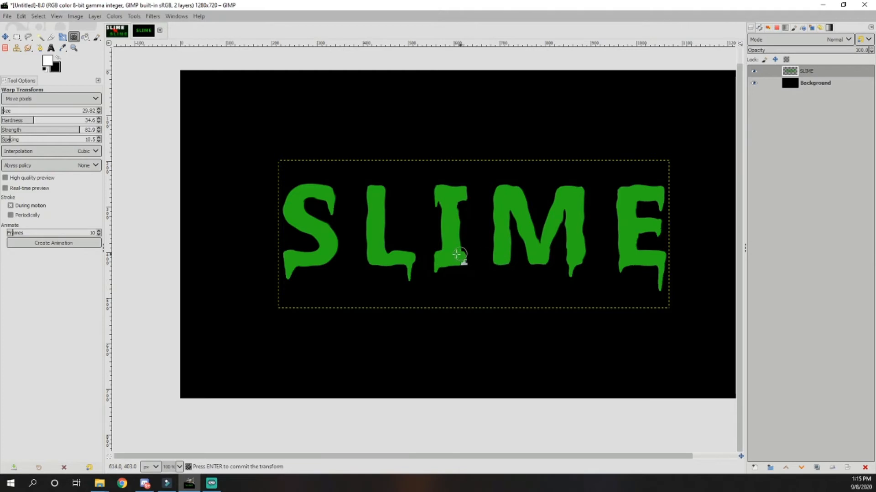
{"action": "scroll", "coordinate": [294, 197], "scroll_direction": "up", "scroll_amount": 7}
{"action": "mouse_move", "coordinate": [328, 189]}
{"action": "left_mouse_down"}
{"action": "mouse_move", "coordinate": [304, 207]}
{"action": "mouse_move", "coordinate": [324, 212]}
{"action": "left_mouse_up"}
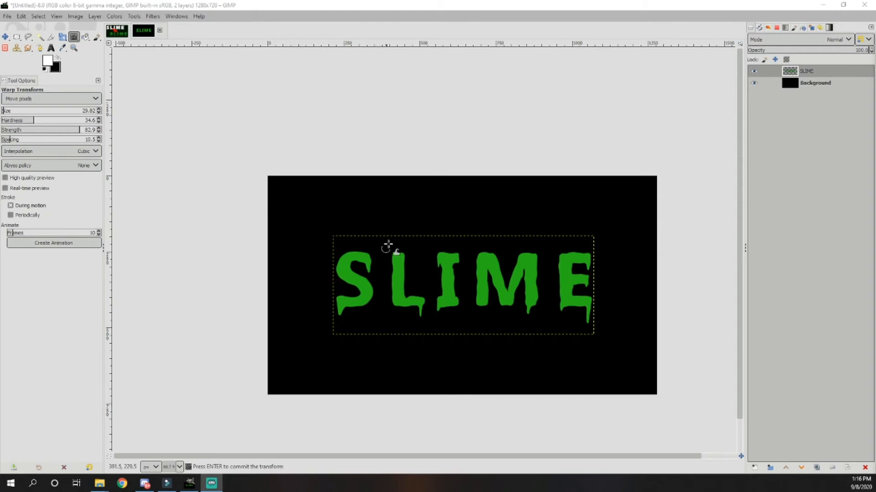
Erase a small oval hole in the upper stem of the L with the Eraser at size 7
{"action": "scroll", "coordinate": [399, 297], "scroll_direction": "up", "scroll_amount": 3}
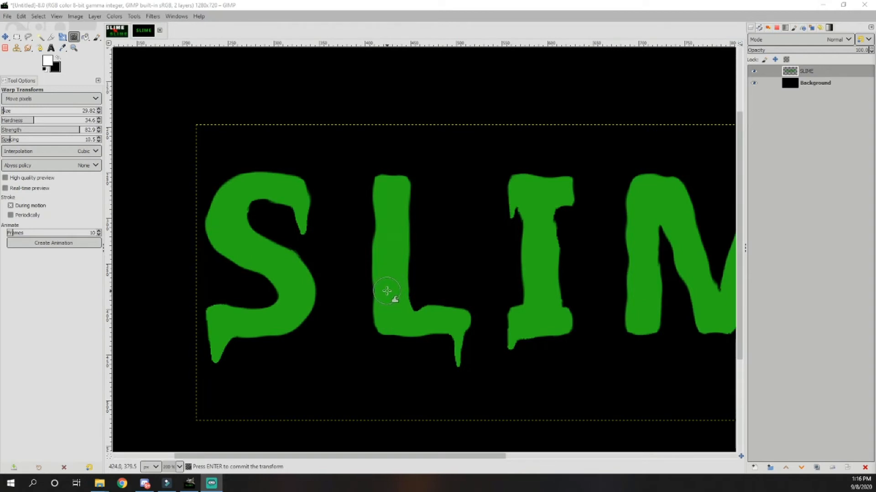
{"action": "scroll", "coordinate": [387, 291], "scroll_direction": "up", "scroll_amount": 2}
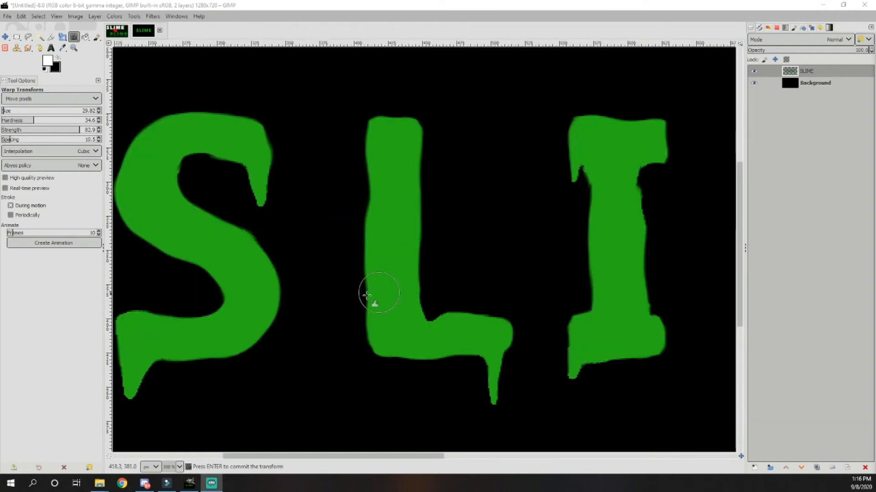
{"action": "left_click", "coordinate": [6, 49]}
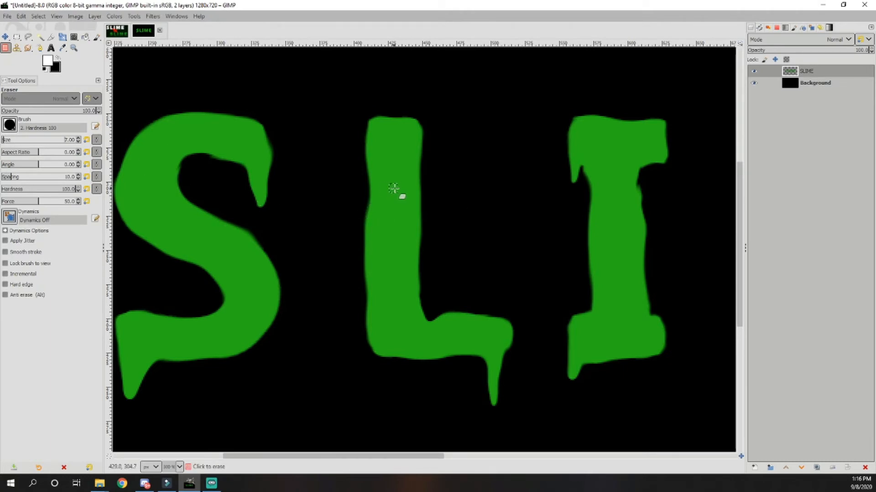
{"action": "scroll", "coordinate": [397, 189], "scroll_direction": "up", "scroll_amount": 1}
{"action": "mouse_move", "coordinate": [393, 160]}
{"action": "left_mouse_down"}
{"action": "mouse_move", "coordinate": [395, 182]}
{"action": "mouse_move", "coordinate": [389, 173]}
{"action": "left_mouse_up"}
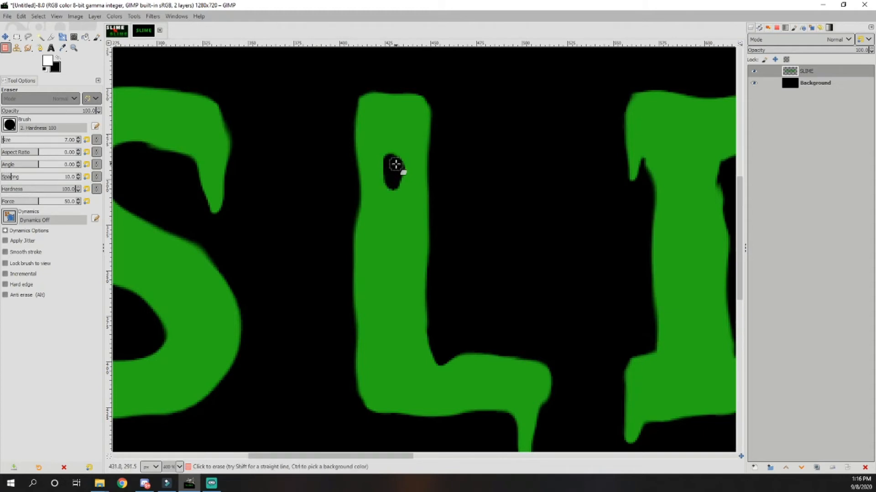
Warp the hole in the L's stem into an irregular shape with a narrow upper end and a wider lower end
{"action": "left_click", "coordinate": [74, 37]}
{"action": "mouse_move", "coordinate": [391, 176]}
{"action": "left_mouse_down"}
{"action": "mouse_move", "coordinate": [390, 148]}
{"action": "mouse_move", "coordinate": [398, 196]}
{"action": "mouse_move", "coordinate": [379, 183]}
{"action": "mouse_move", "coordinate": [387, 171]}
{"action": "mouse_move", "coordinate": [374, 173]}
{"action": "mouse_move", "coordinate": [387, 175]}
{"action": "mouse_move", "coordinate": [396, 148]}
{"action": "mouse_move", "coordinate": [381, 181]}
{"action": "left_mouse_up"}
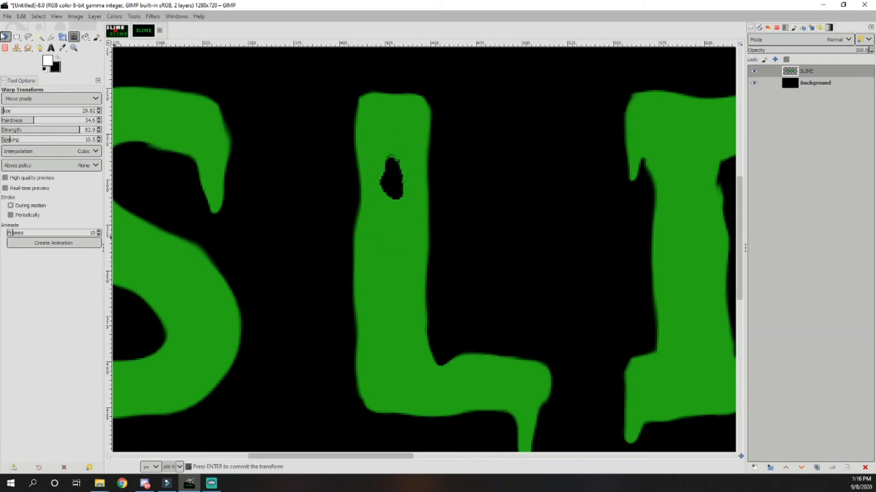
{"action": "left_click", "coordinate": [5, 38]}
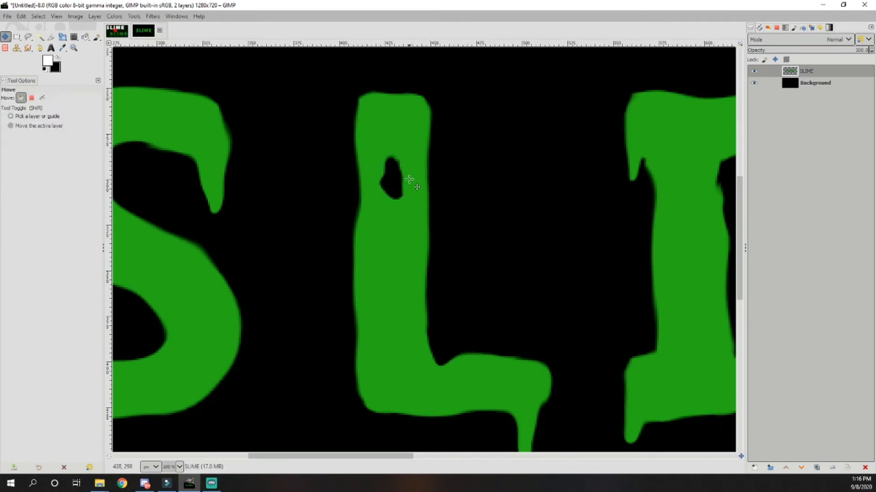
Select the outlines of all the letters from the SLIME layer's alpha
{"action": "key", "text": "1"}
{"action": "scroll", "coordinate": [427, 226], "scroll_direction": "down", "scroll_amount": 1}
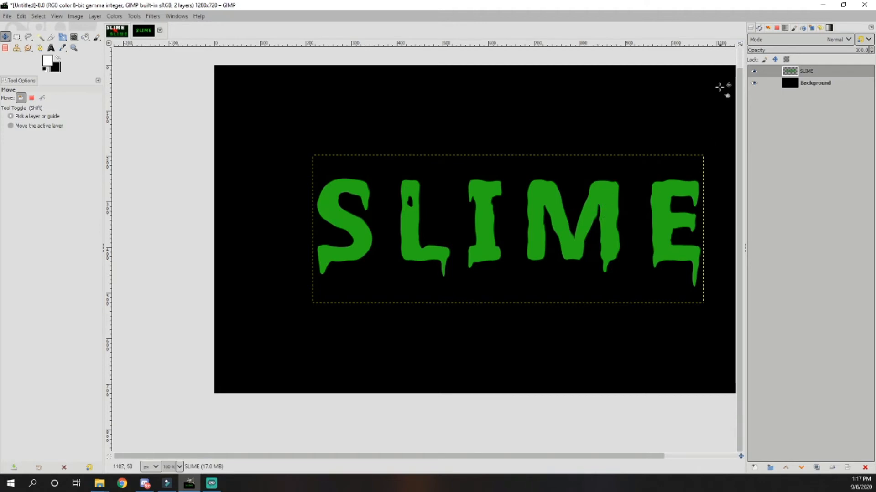
{"action": "right_click", "coordinate": [806, 74]}
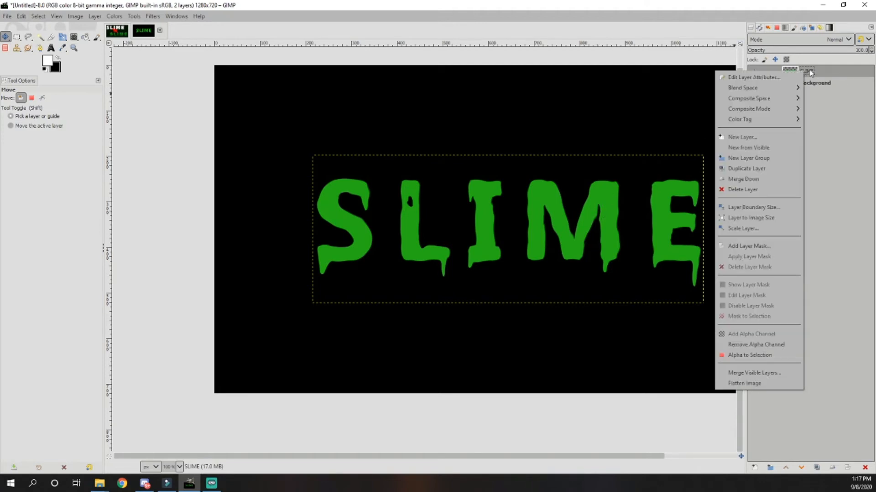
{"action": "left_click", "coordinate": [817, 72]}
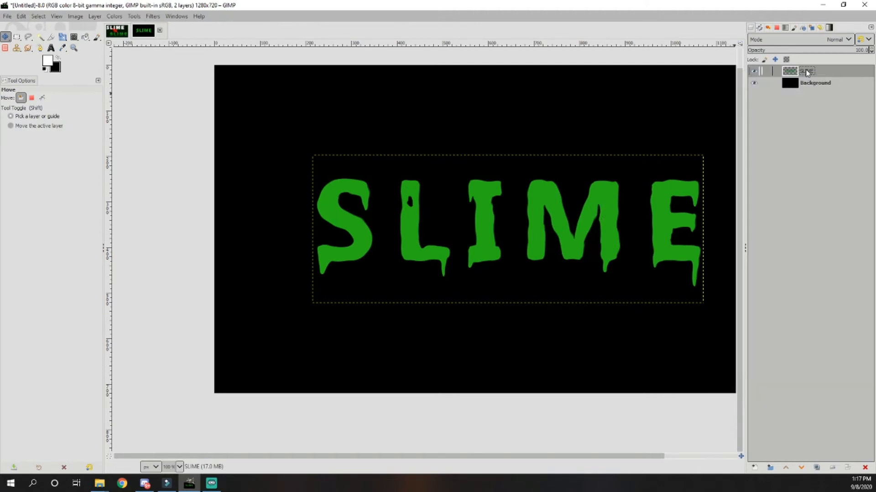
{"action": "right_click", "coordinate": [805, 72]}
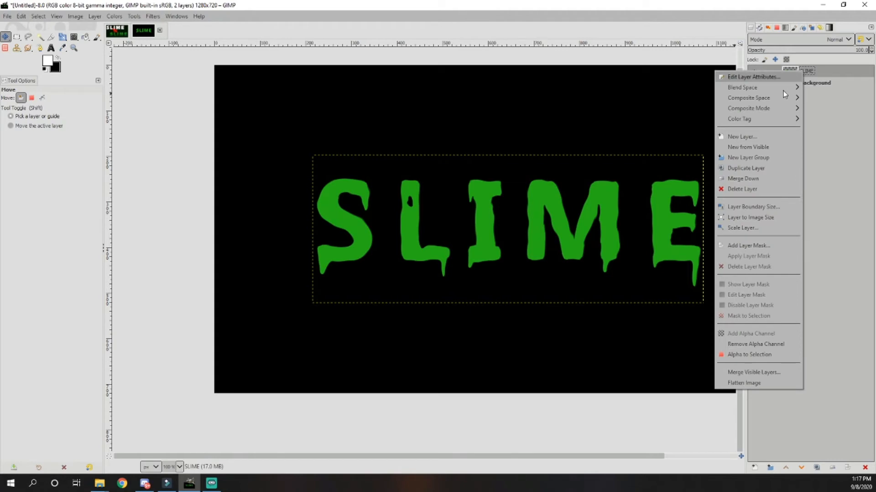
{"action": "left_click", "coordinate": [749, 356]}
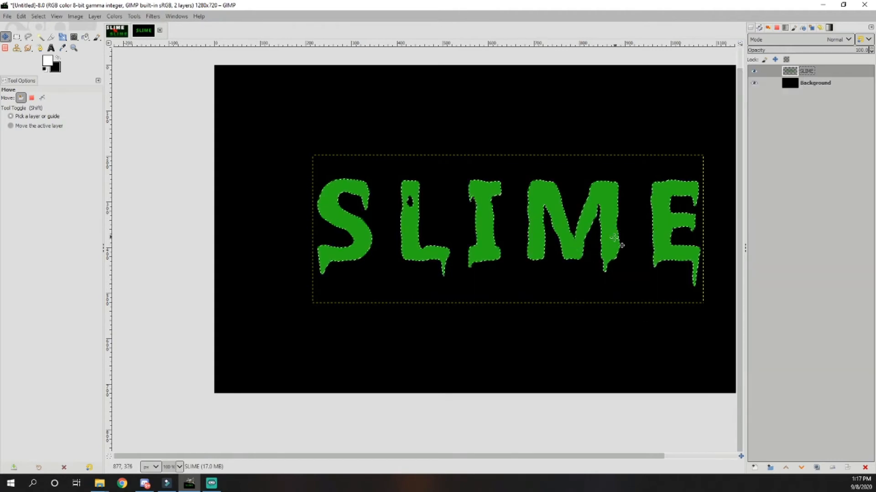
Grow the selection around the letters by 5 px
{"action": "scroll", "coordinate": [385, 209], "scroll_direction": "up", "scroll_amount": 1}
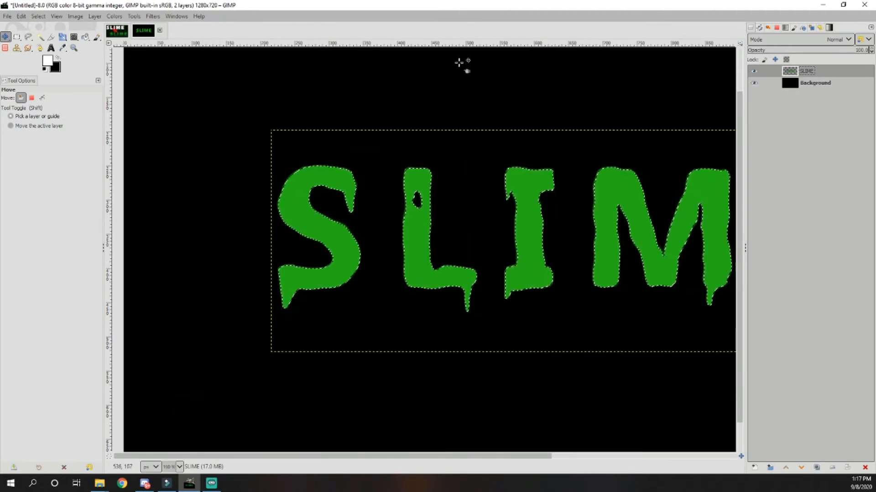
{"action": "left_click", "coordinate": [38, 18]}
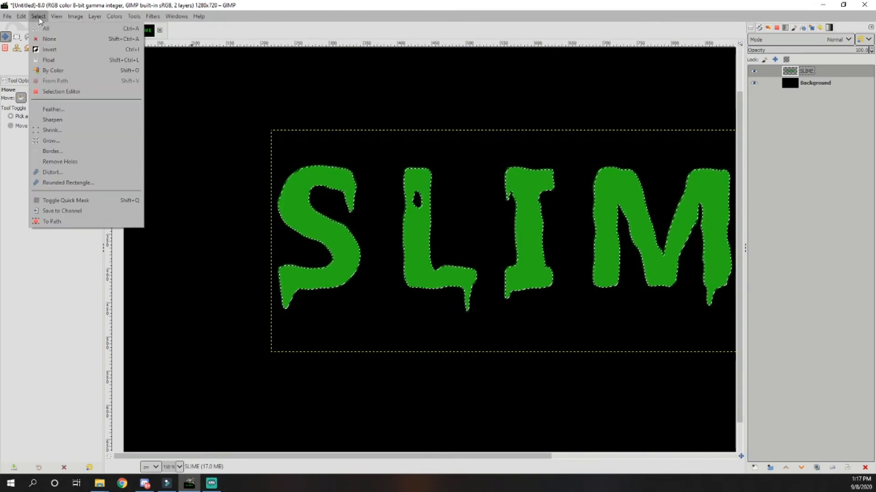
{"action": "left_click", "coordinate": [50, 140]}
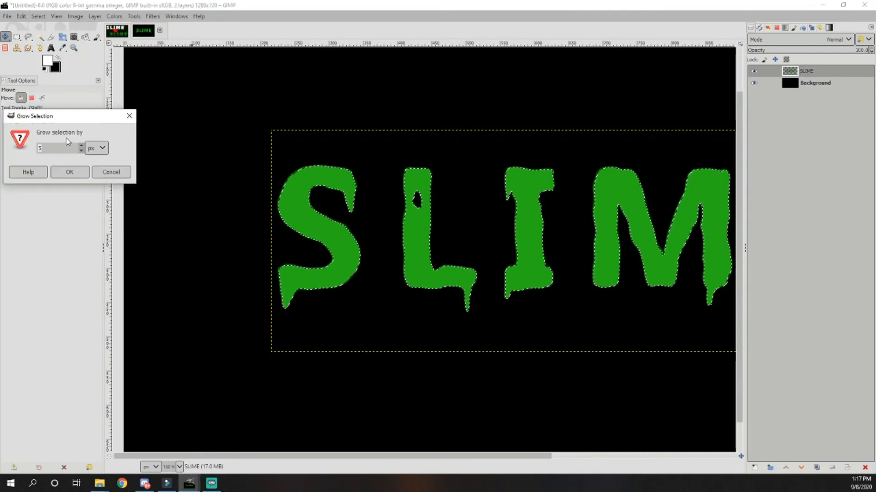
{"action": "left_click", "coordinate": [70, 172]}
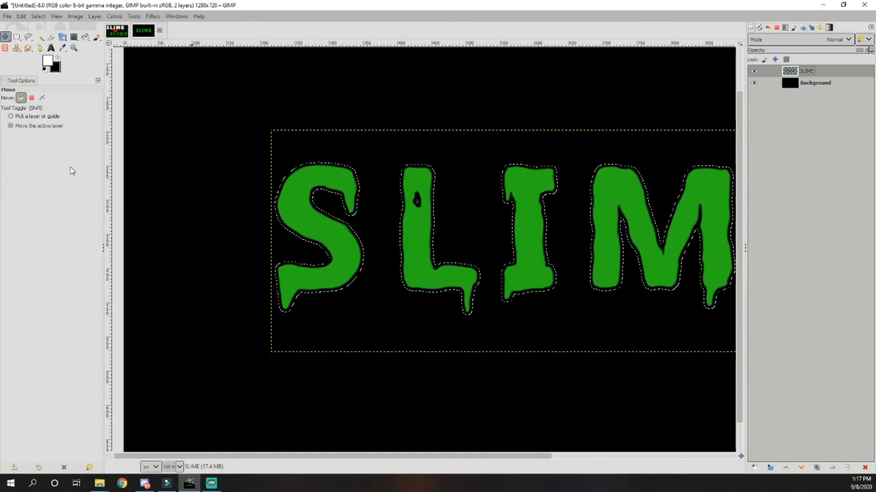
Redo the Grow Selection operation on the letter outlines
{"action": "scroll", "coordinate": [416, 247], "scroll_direction": "down", "scroll_amount": 3}
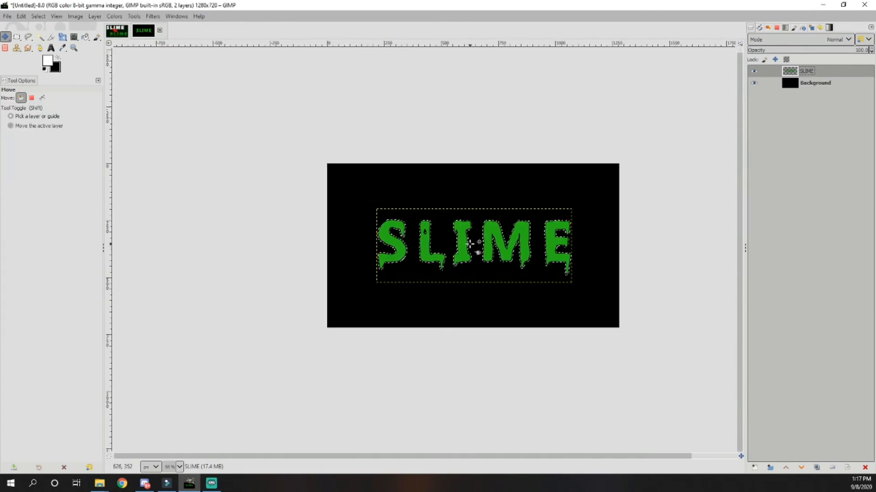
{"action": "scroll", "coordinate": [470, 244], "scroll_direction": "up", "scroll_amount": 2}
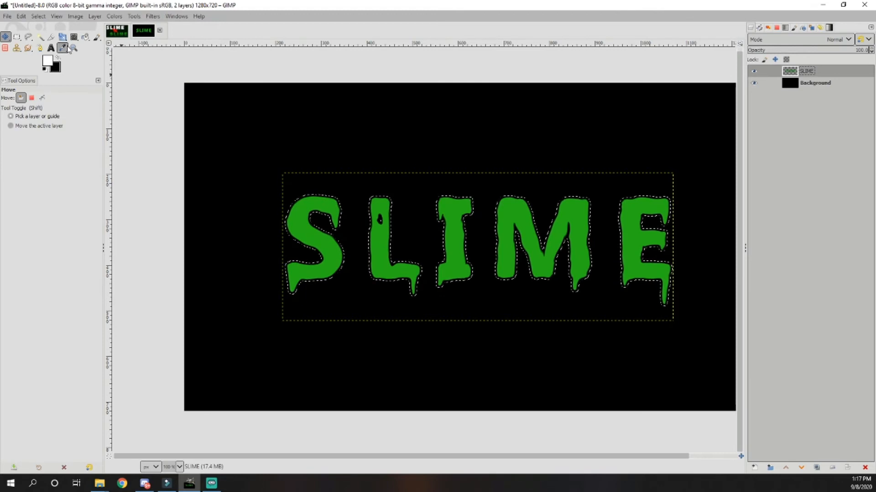
{"action": "left_click", "coordinate": [21, 17]}
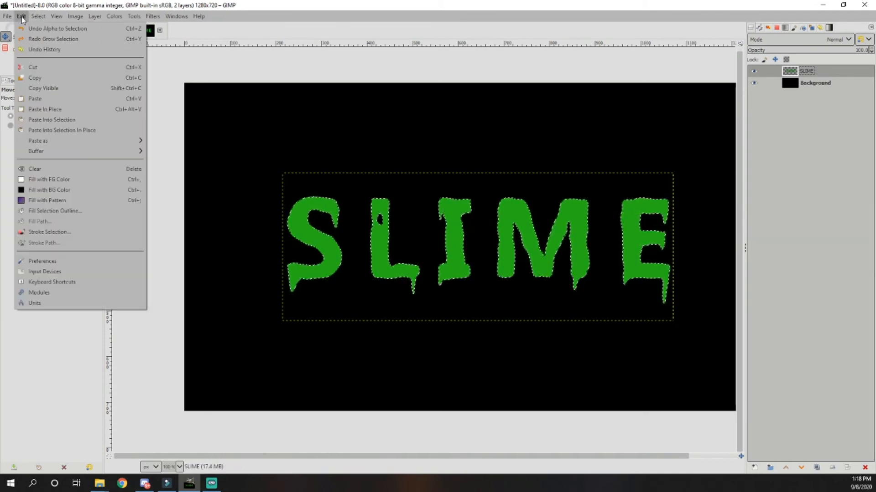
{"action": "left_click", "coordinate": [42, 38]}
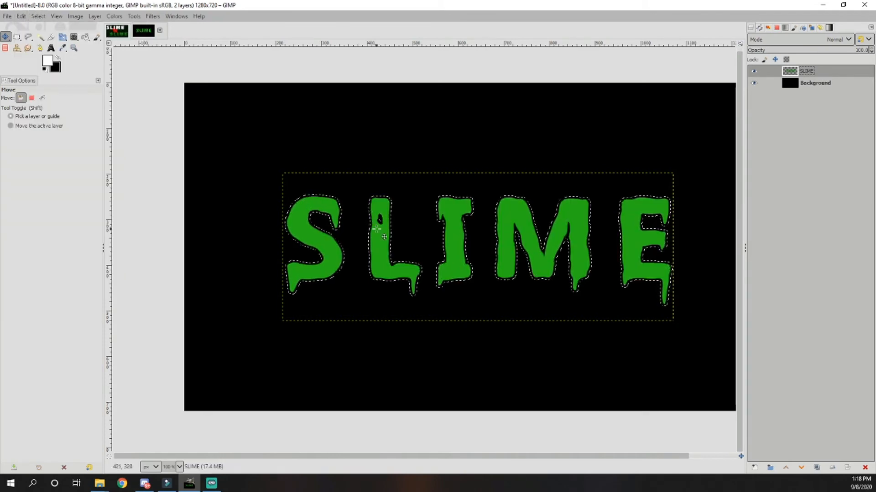
Grow the already enlarged letter selection once more
{"action": "left_click", "coordinate": [38, 16]}
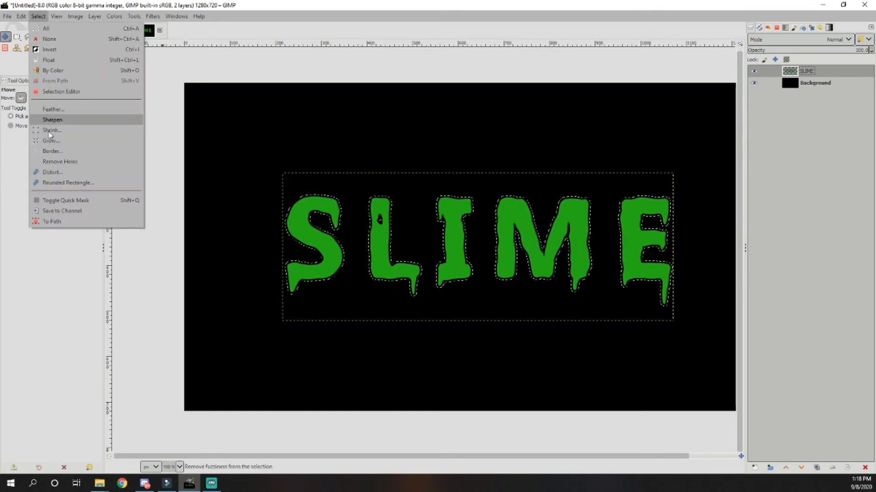
{"action": "left_click", "coordinate": [48, 140]}
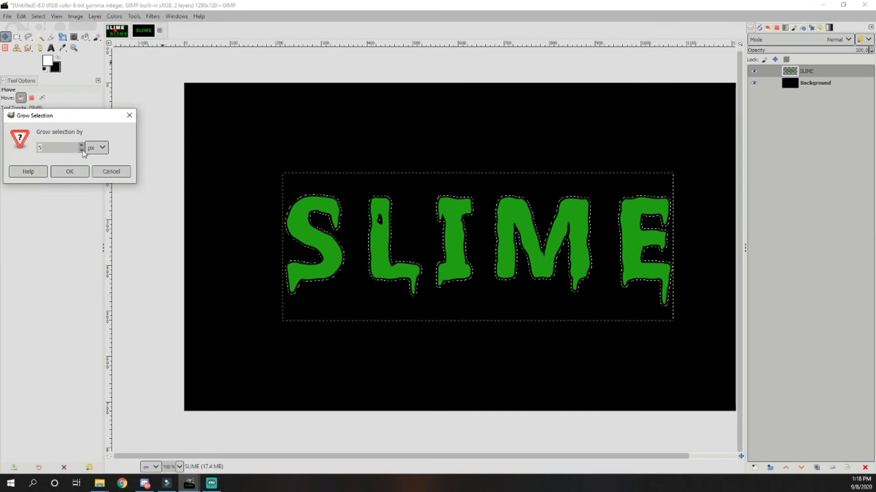
{"action": "left_click", "coordinate": [70, 172]}
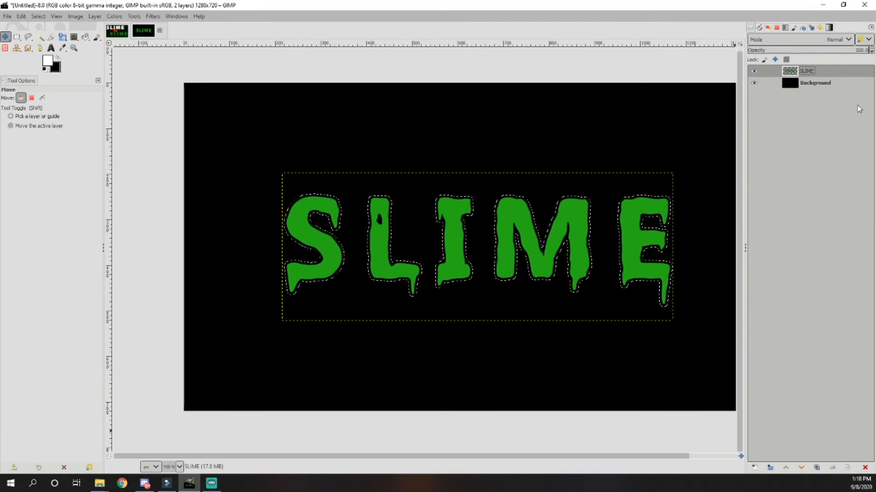
Add a 1280 × 720 px layer named white with Transparency fill directly above the Background layer
{"action": "left_click", "coordinate": [809, 84]}
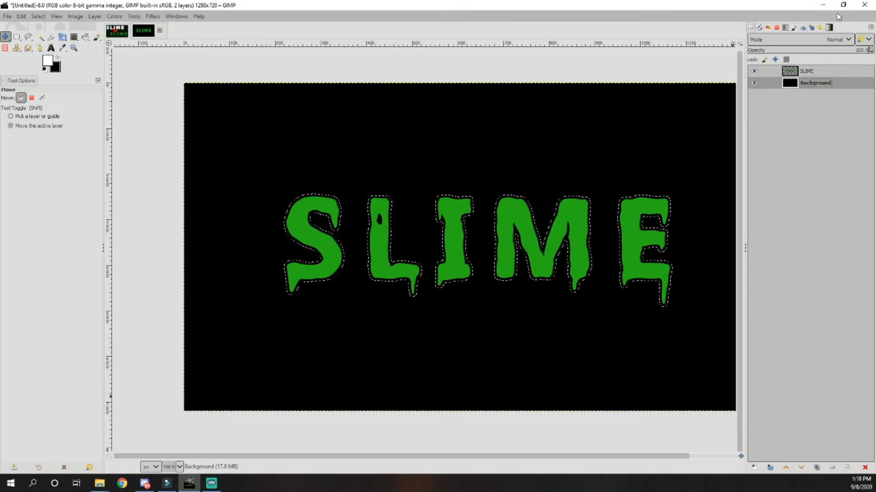
{"action": "left_click", "coordinate": [754, 468]}
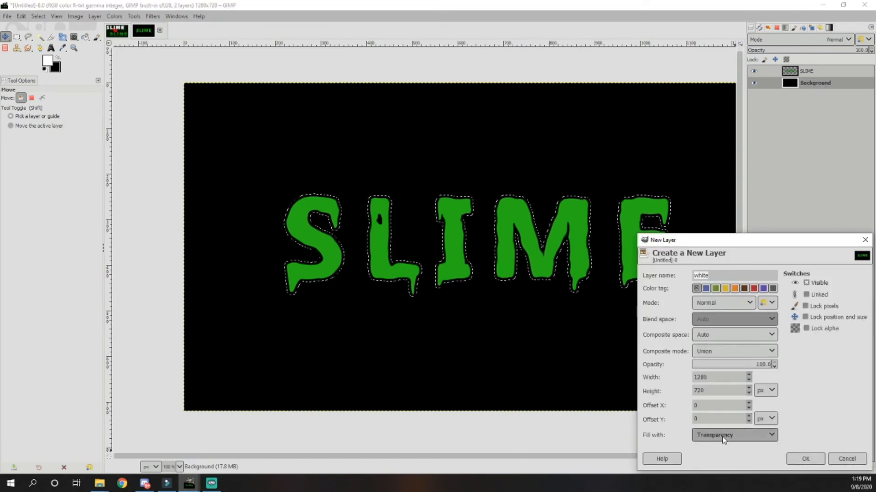
{"action": "left_click", "coordinate": [803, 459]}
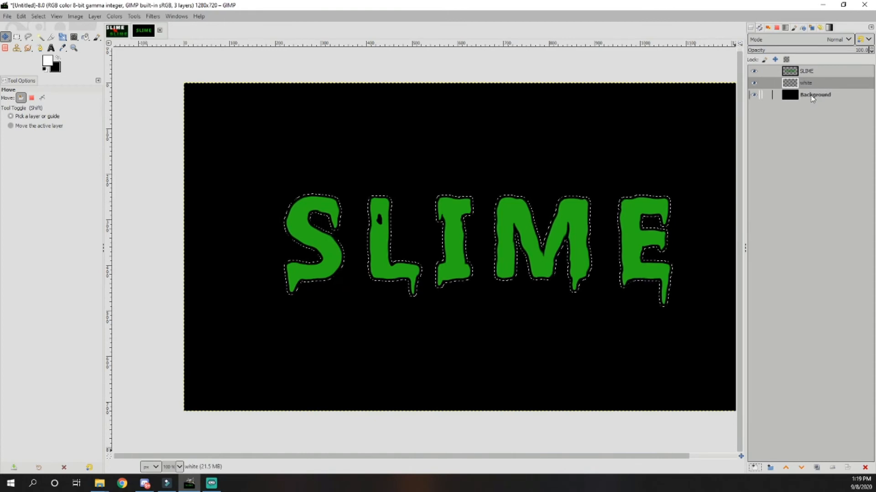
Move the white layer above the SLIME layer and return it beneath SLIME
{"action": "left_click", "coordinate": [809, 94]}
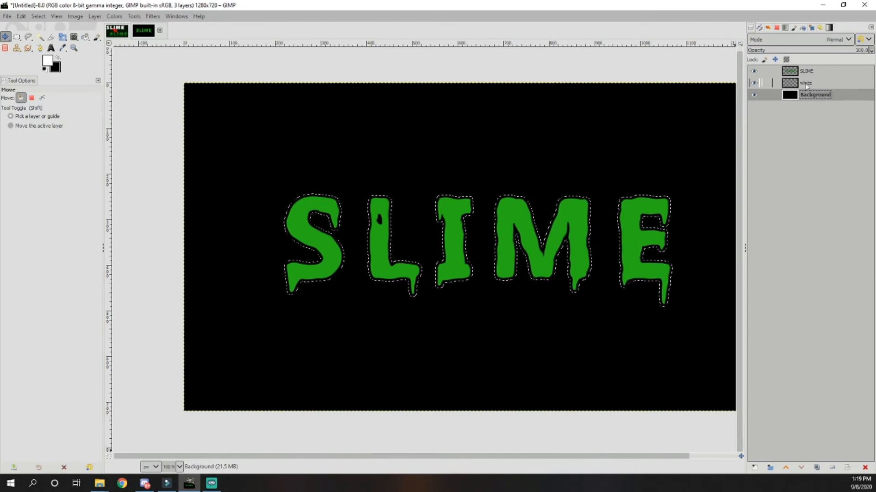
{"action": "mouse_move", "coordinate": [805, 82]}
{"action": "left_mouse_down"}
{"action": "mouse_move", "coordinate": [790, 80]}
{"action": "mouse_move", "coordinate": [796, 72]}
{"action": "left_mouse_up"}
{"action": "left_click", "coordinate": [805, 83]}
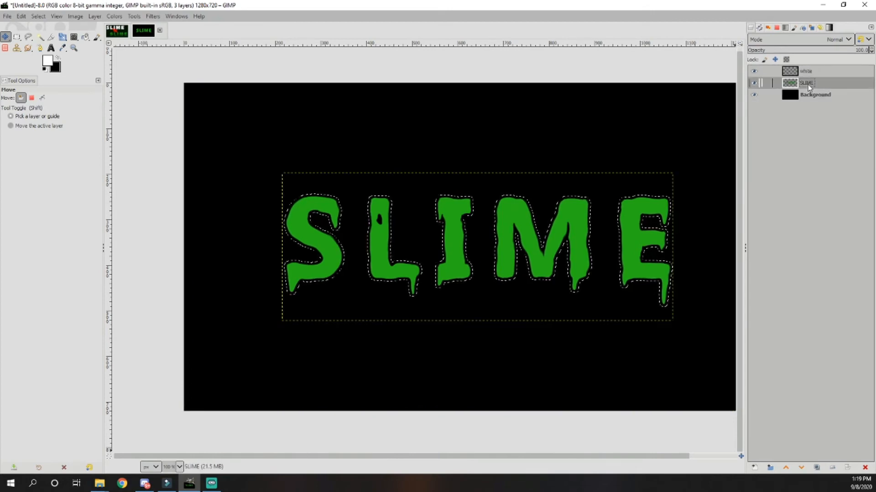
{"action": "left_click_drag", "start_coordinate": [805, 71], "coordinate": [794, 86]}
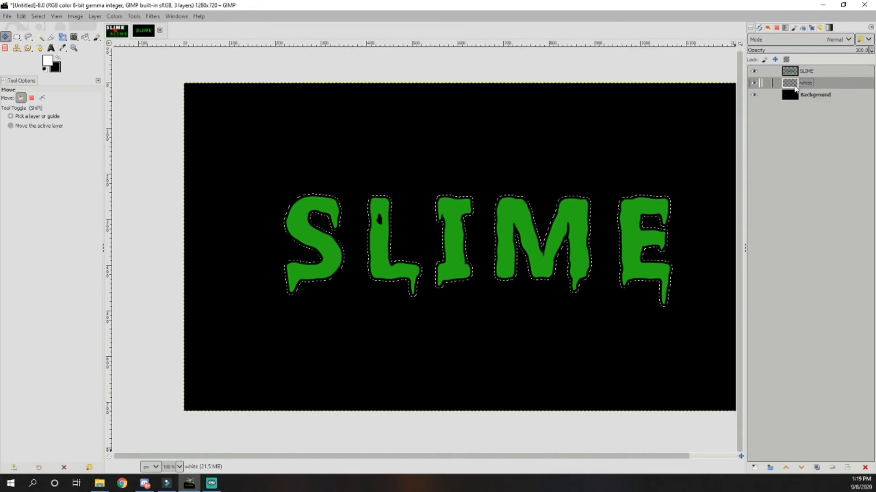
Set the foreground color to dark green 11580a and activate the Bucket Fill tool
{"action": "left_click", "coordinate": [47, 63]}
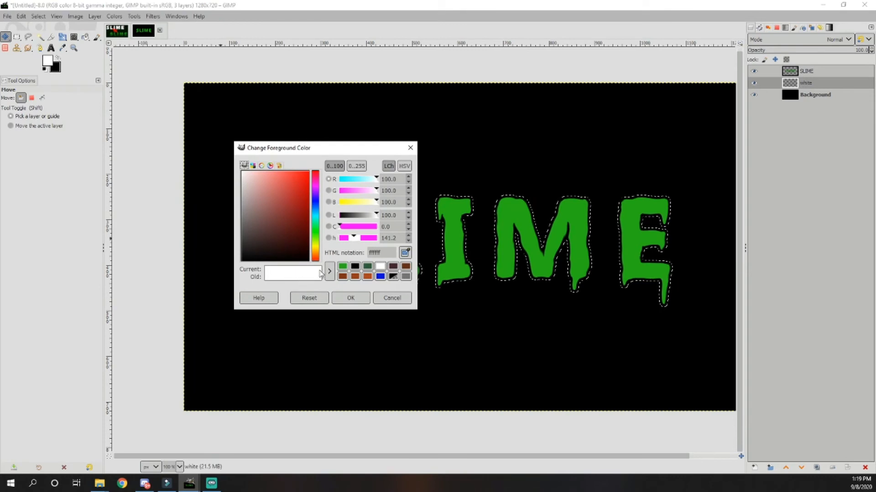
{"action": "left_click", "coordinate": [342, 268]}
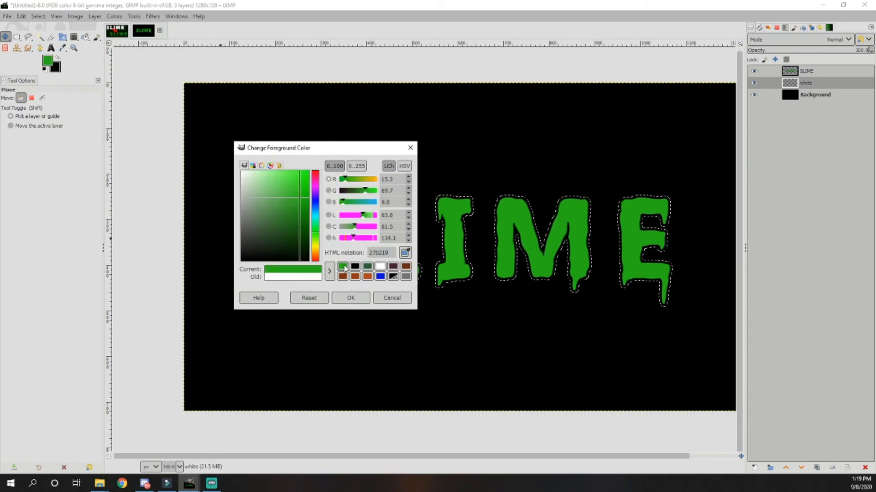
{"action": "left_click_drag", "start_coordinate": [301, 213], "coordinate": [300, 229]}
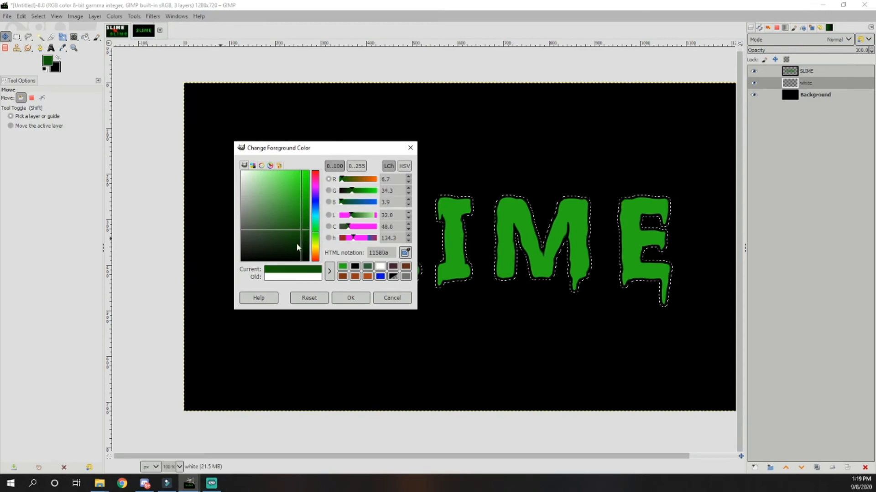
{"action": "left_click", "coordinate": [354, 296]}
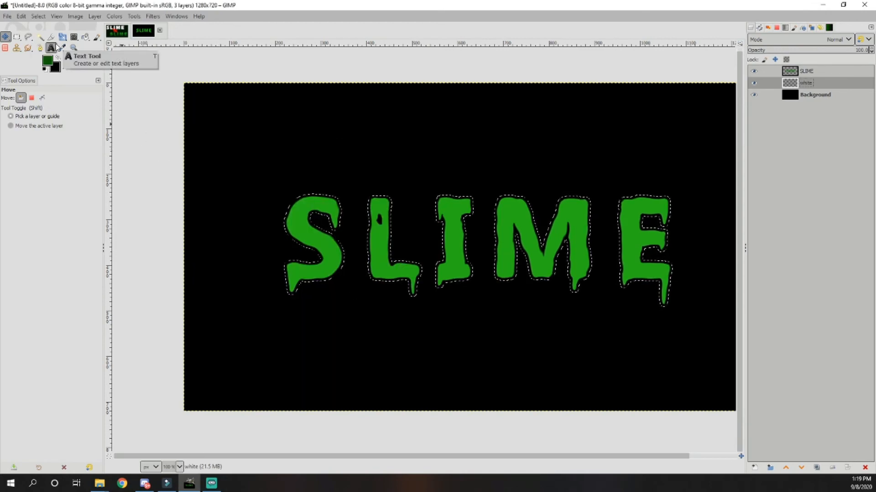
{"action": "left_click", "coordinate": [85, 37]}
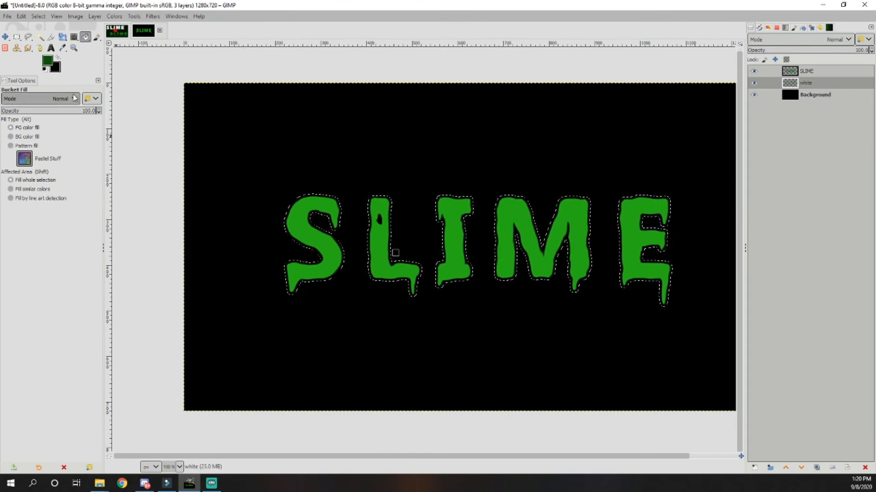
Fill the letter selection on the white layer with the darker green 0c3b07 and clear the selection
{"action": "left_click", "coordinate": [47, 61]}
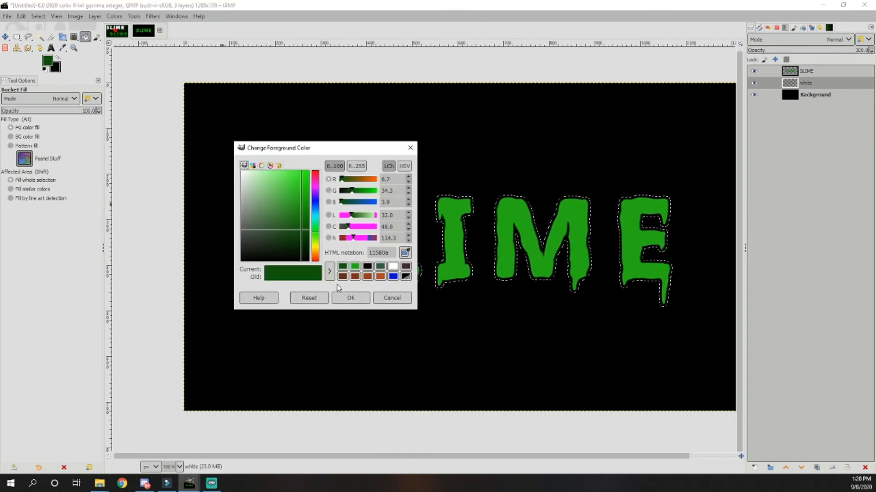
{"action": "left_click", "coordinate": [301, 240]}
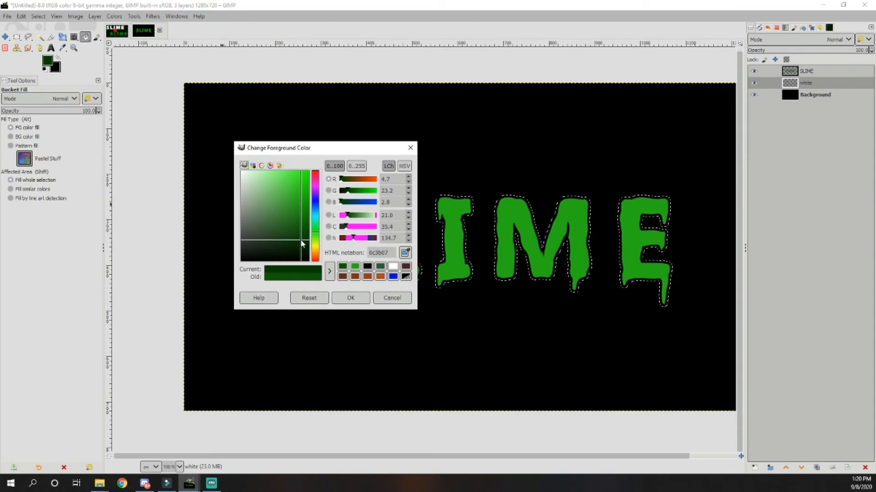
{"action": "left_click", "coordinate": [349, 298]}
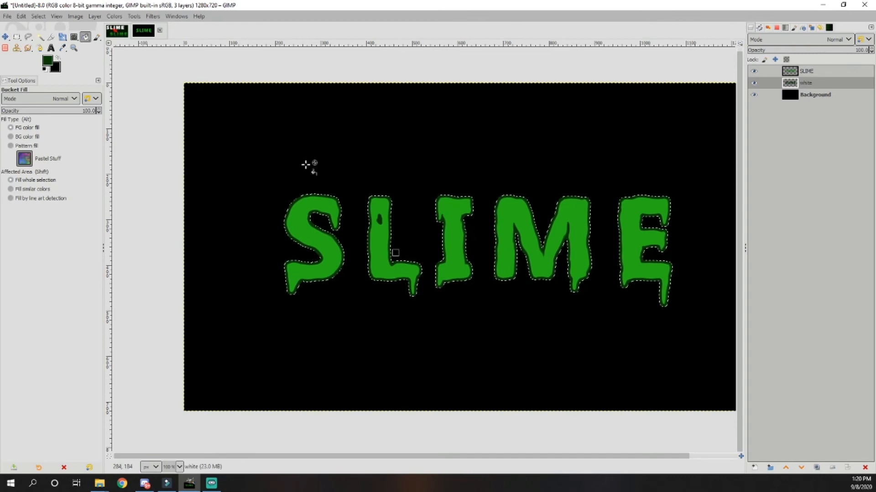
{"action": "left_click", "coordinate": [34, 17]}
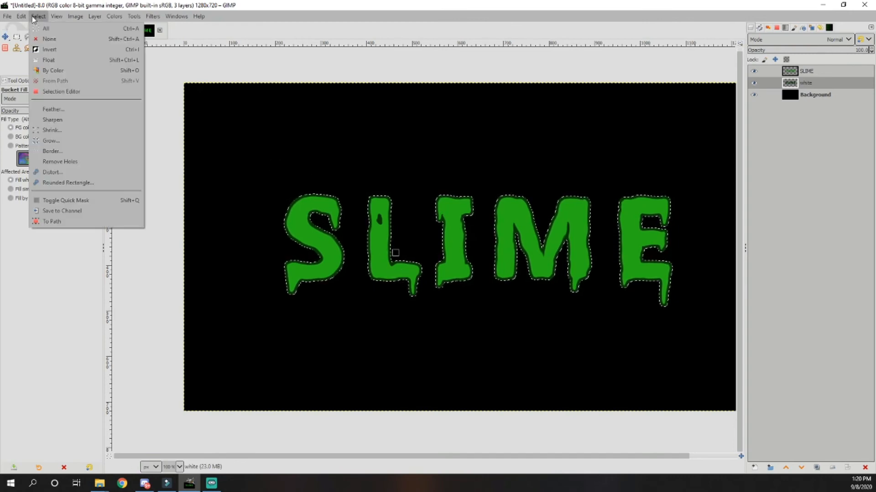
{"action": "left_click", "coordinate": [54, 41]}
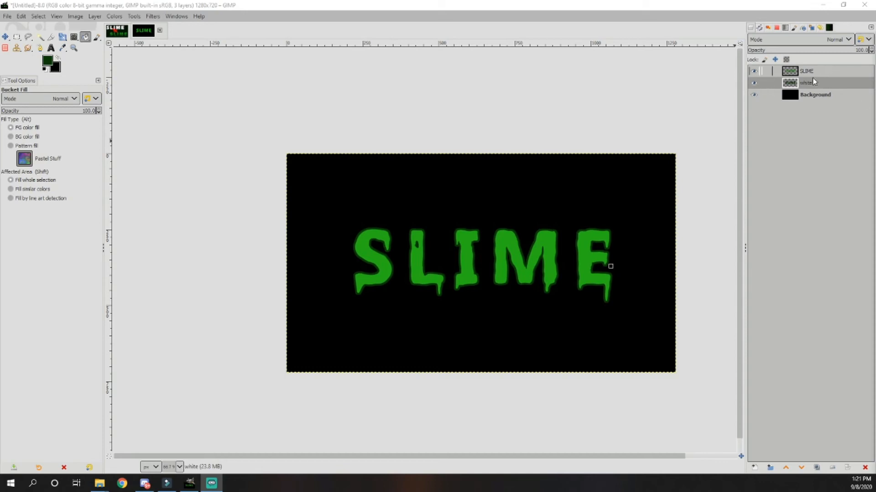
Duplicate the white layer and select the letter shapes from the alpha of the original white layer
{"action": "left_click", "coordinate": [816, 468]}
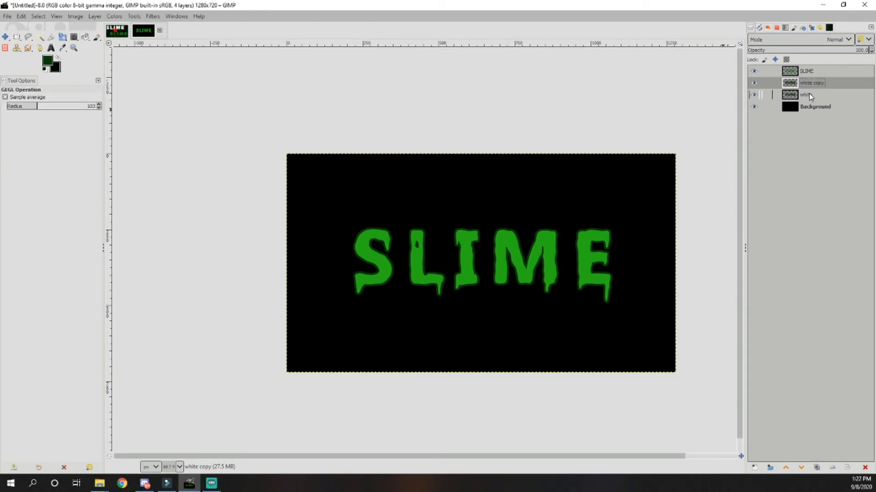
{"action": "right_click", "coordinate": [805, 94]}
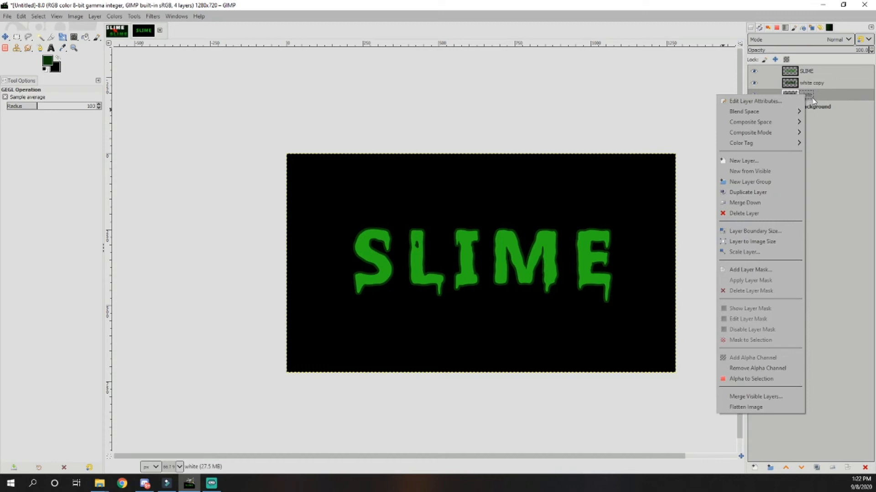
{"action": "left_click", "coordinate": [734, 377]}
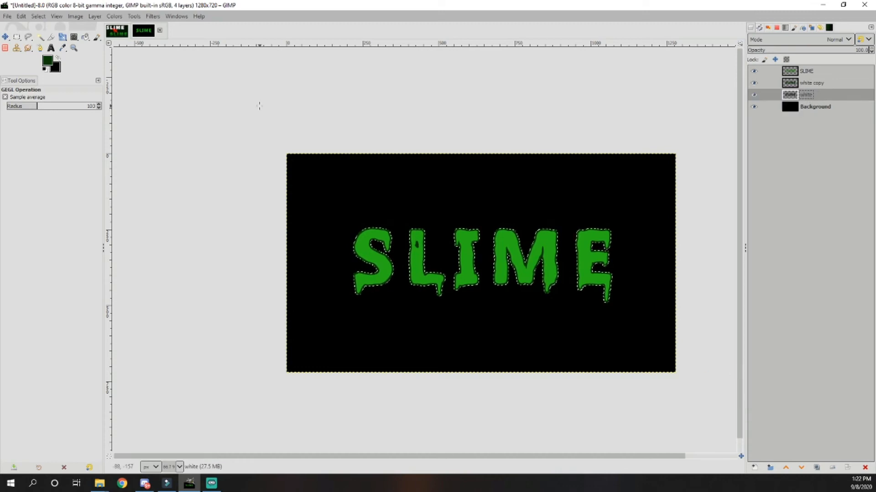
Grow the letter selection by several pixels to extend beyond the dark green outline
{"action": "left_click", "coordinate": [39, 16]}
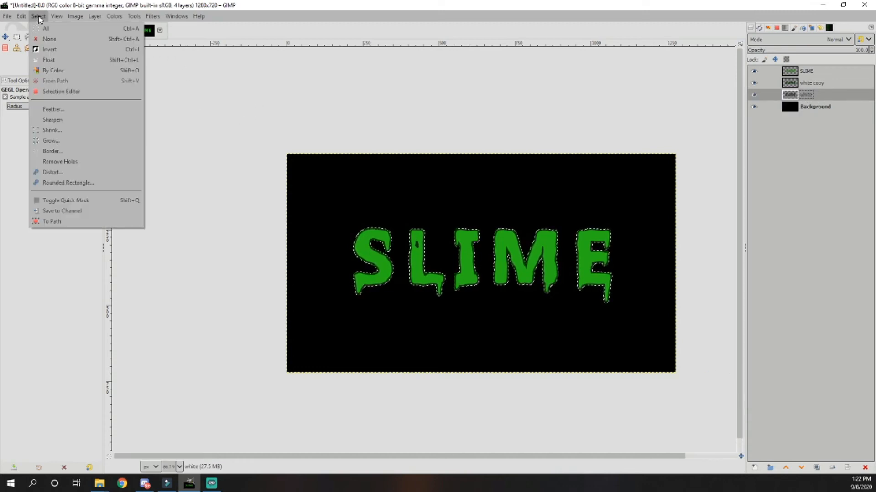
{"action": "left_click", "coordinate": [61, 140]}
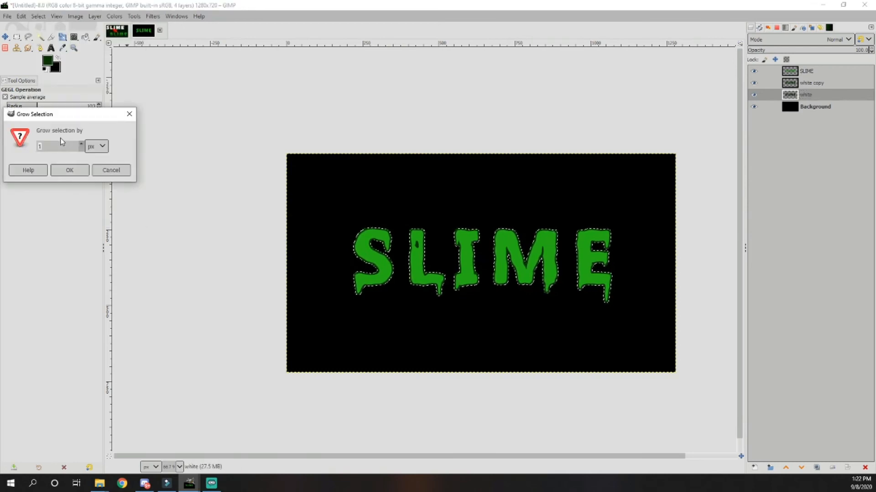
{"action": "left_click", "coordinate": [82, 147]}
{"action": "left_click", "coordinate": [70, 170]}
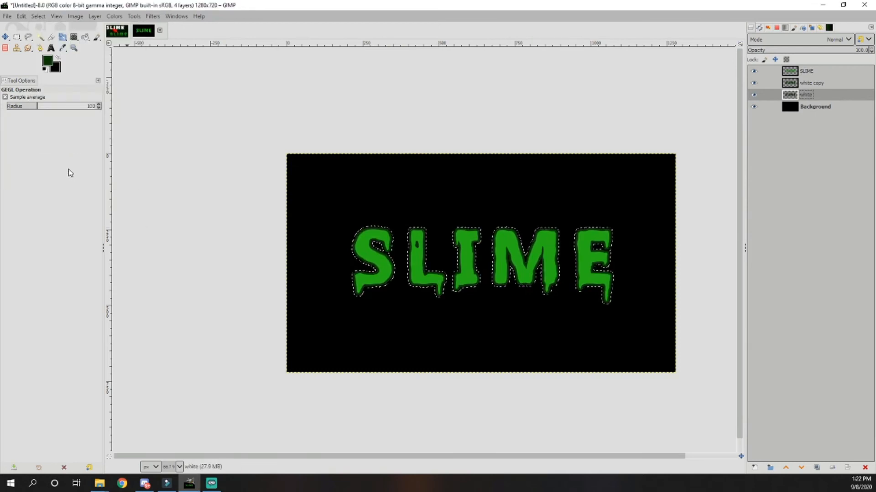
Fill the enlarged selection on the original white layer with the dark green foreground color and clear the selection
{"action": "left_click", "coordinate": [85, 37]}
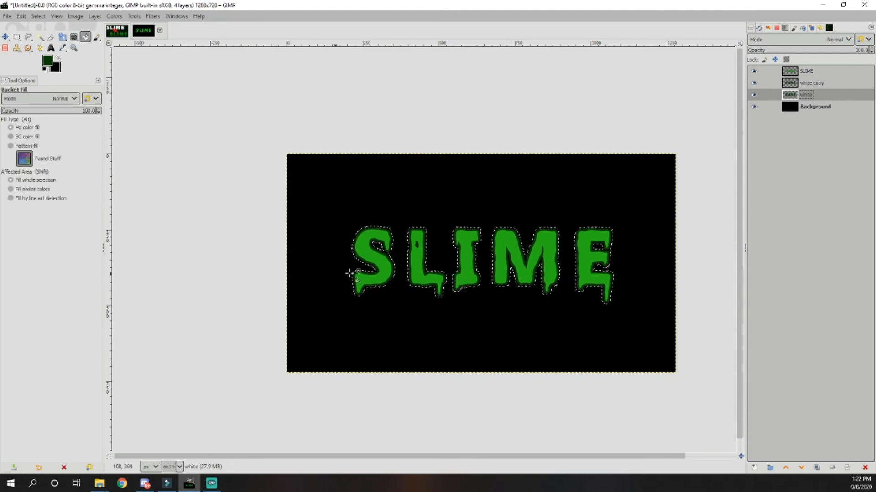
{"action": "scroll", "coordinate": [398, 261], "scroll_direction": "up", "scroll_amount": 4}
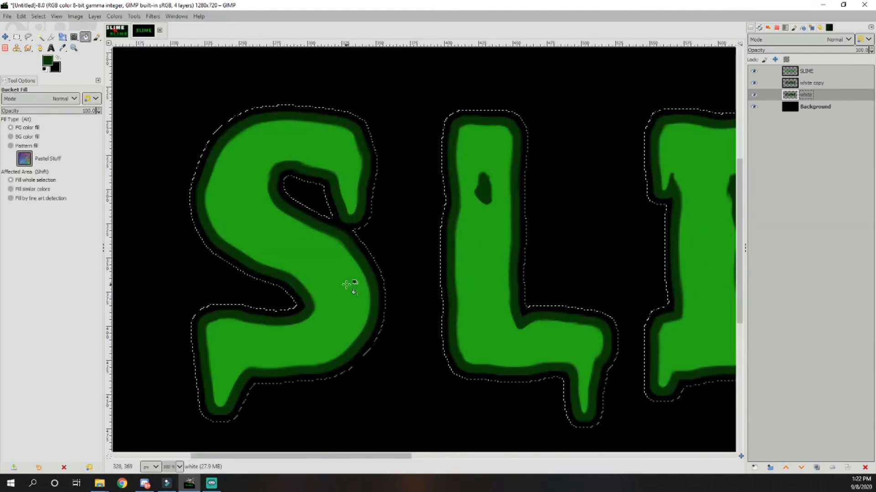
{"action": "scroll", "coordinate": [385, 277], "scroll_direction": "down", "scroll_amount": 2}
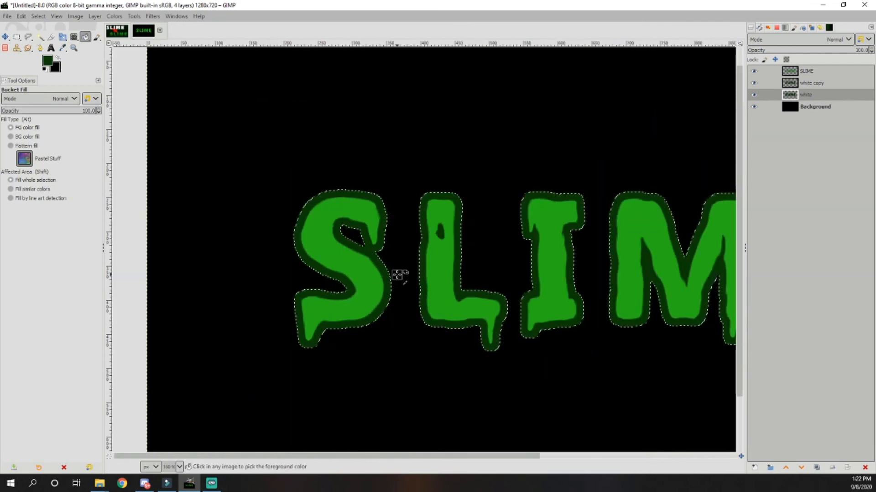
{"action": "left_click_drag", "start_coordinate": [479, 303], "coordinate": [376, 290]}
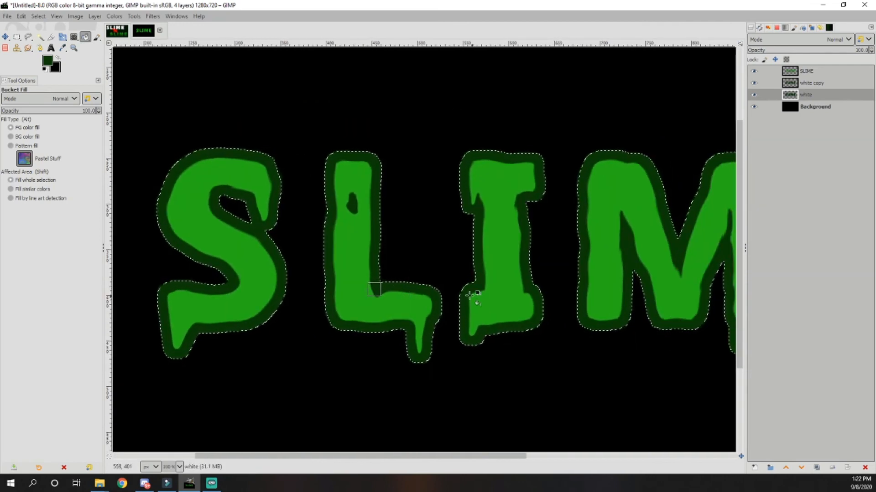
{"action": "key", "text": "ctrl+shift+a"}
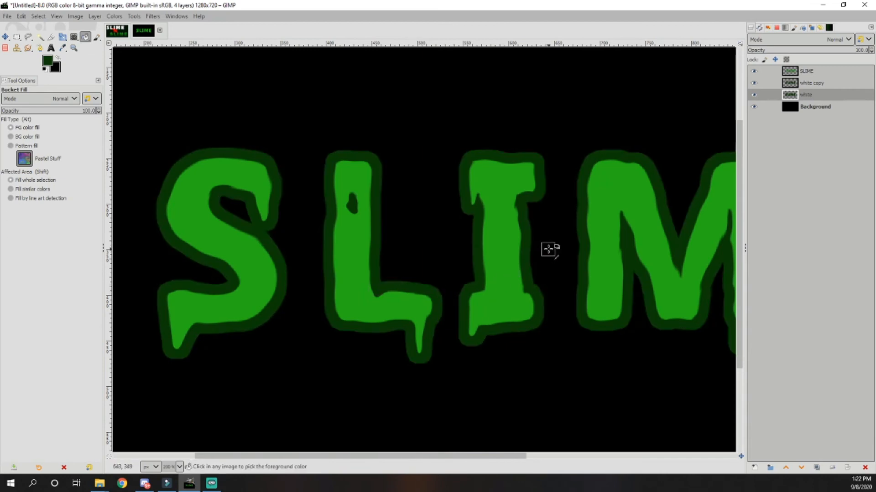
Start a Gaussian Blur on the original white layer with Size X and Size Y at 26.07
{"action": "scroll", "coordinate": [549, 249], "scroll_direction": "down", "scroll_amount": 3}
{"action": "scroll", "coordinate": [586, 242], "scroll_direction": "up", "scroll_amount": 2}
{"action": "left_click", "coordinate": [153, 16]}
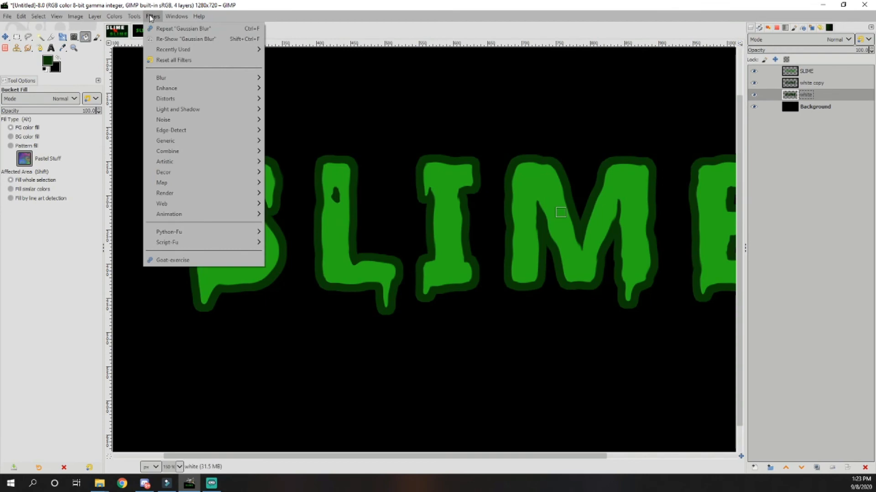
{"action": "mouse_move", "coordinate": [199, 78]}
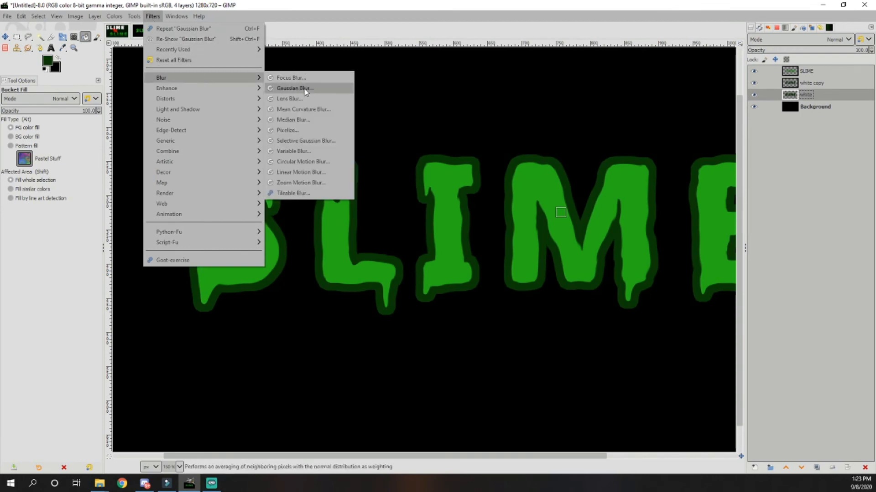
{"action": "left_click", "coordinate": [303, 88]}
{"action": "left_click_drag", "start_coordinate": [26, 254], "coordinate": [47, 254]}
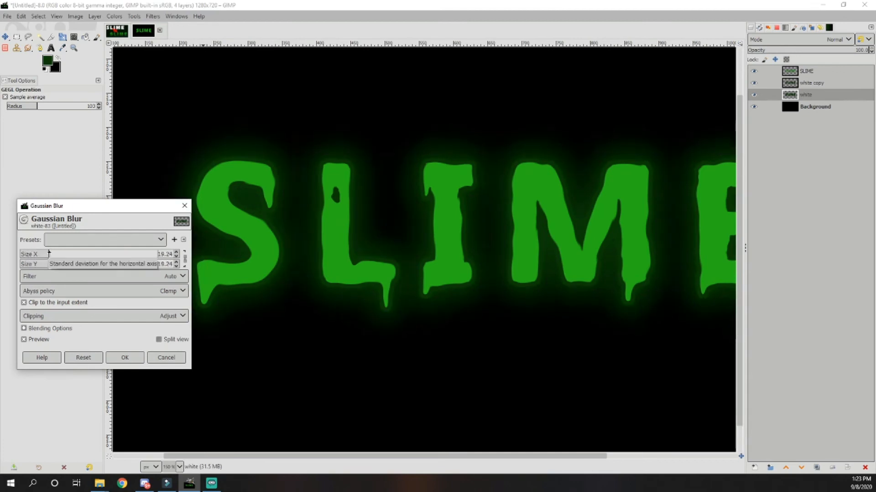
{"action": "left_click_drag", "start_coordinate": [50, 254], "coordinate": [59, 254]}
Increase the Gaussian Blur size to 33.49 in both directions and apply it to the original white layer
{"action": "scroll", "coordinate": [354, 234], "scroll_direction": "down", "scroll_amount": 2}
{"action": "scroll", "coordinate": [367, 237], "scroll_direction": "up", "scroll_amount": 4}
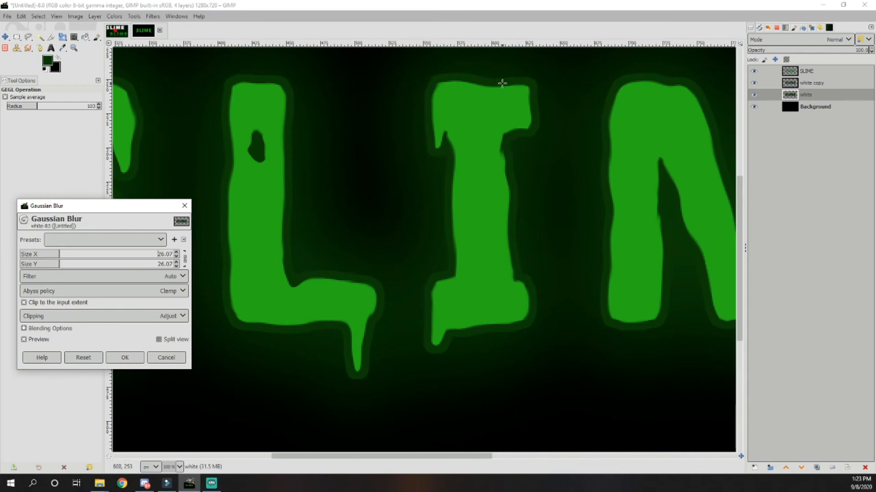
{"action": "scroll", "coordinate": [317, 227], "scroll_direction": "down", "scroll_amount": 3}
{"action": "mouse_move", "coordinate": [55, 254]}
{"action": "left_mouse_down"}
{"action": "mouse_move", "coordinate": [32, 255]}
{"action": "mouse_move", "coordinate": [111, 254]}
{"action": "mouse_move", "coordinate": [124, 244]}
{"action": "mouse_move", "coordinate": [41, 254]}
{"action": "mouse_move", "coordinate": [72, 250]}
{"action": "left_mouse_up"}
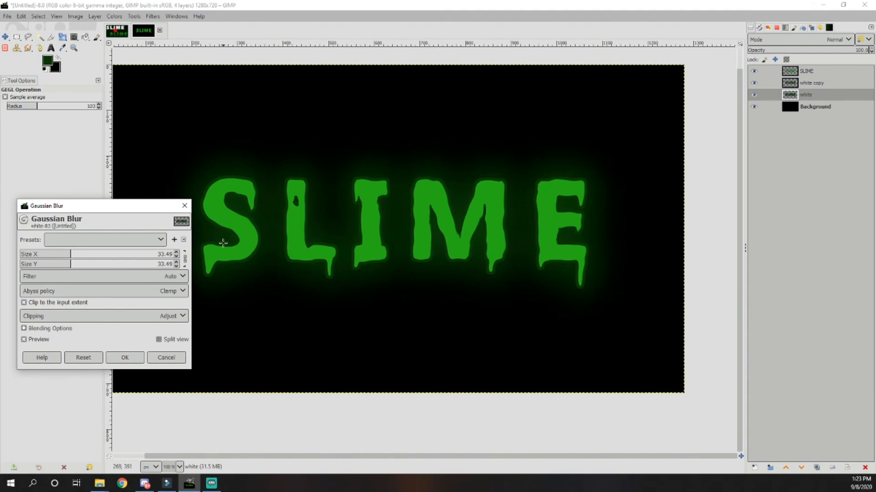
{"action": "left_click", "coordinate": [121, 357]}
{"action": "scroll", "coordinate": [420, 230], "scroll_direction": "up", "scroll_amount": 1}
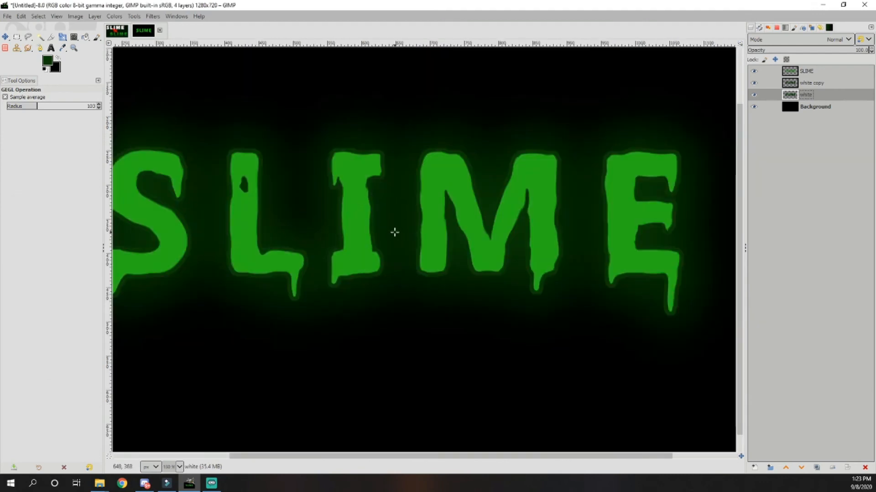
{"action": "scroll", "coordinate": [395, 233], "scroll_direction": "down", "scroll_amount": 1}
Open the Curves adjustment for the Background layer and choose the Green channel
{"action": "left_click", "coordinate": [814, 108]}
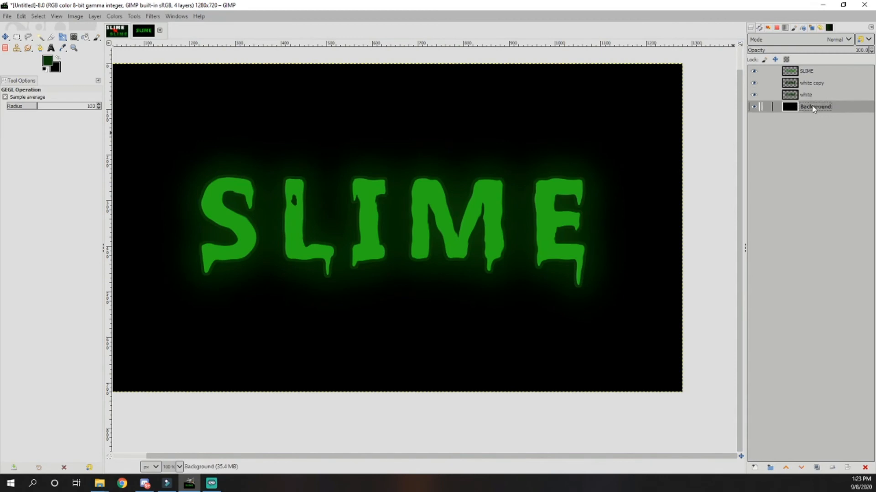
{"action": "left_click", "coordinate": [115, 17]}
{"action": "left_click", "coordinate": [128, 123]}
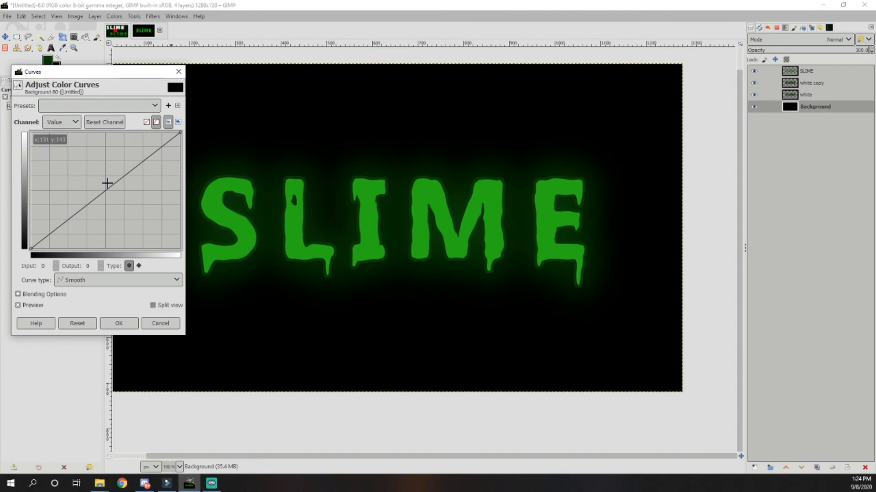
{"action": "left_click", "coordinate": [75, 121]}
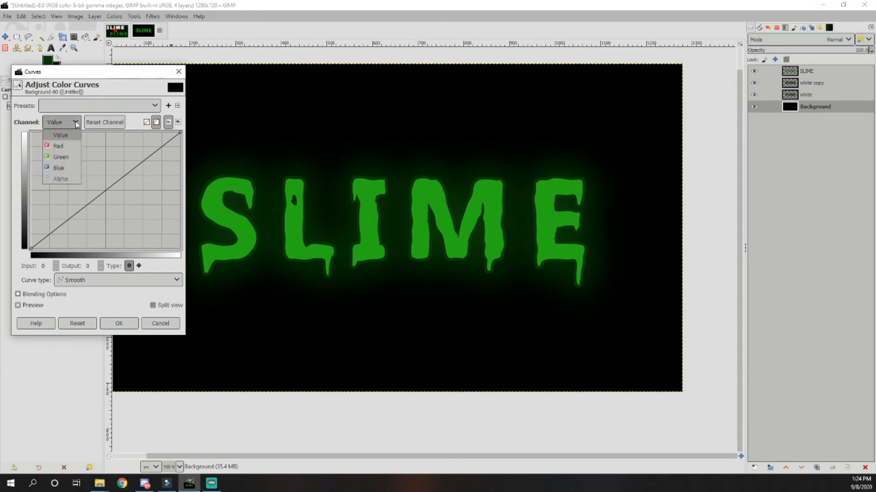
{"action": "left_click", "coordinate": [66, 158]}
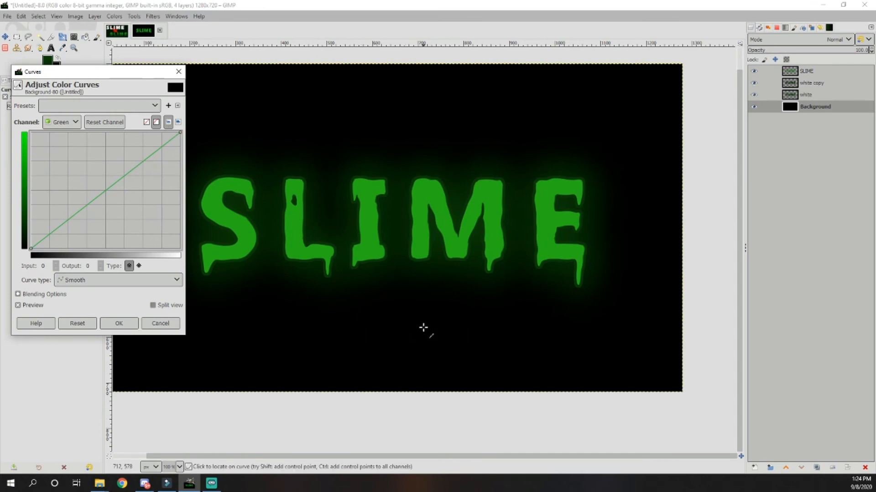
Raise the dark end of the Background layer's Green curve to output 86 at input 0 and apply the adjustment
{"action": "left_click", "coordinate": [30, 248]}
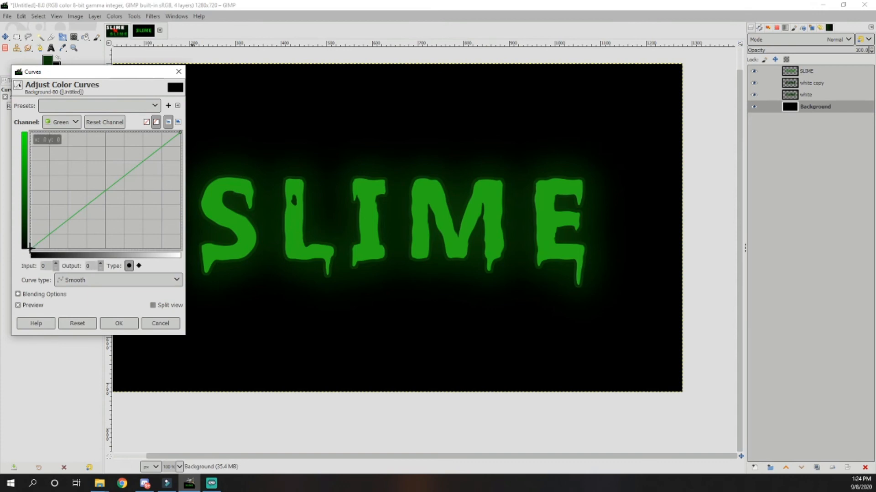
{"action": "left_click_drag", "start_coordinate": [31, 248], "coordinate": [30, 239]}
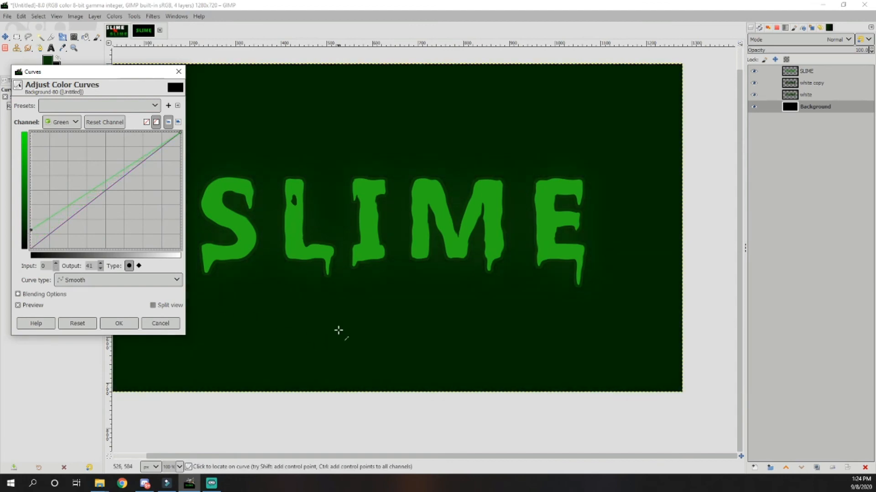
{"action": "left_click_drag", "start_coordinate": [31, 229], "coordinate": [38, 157]}
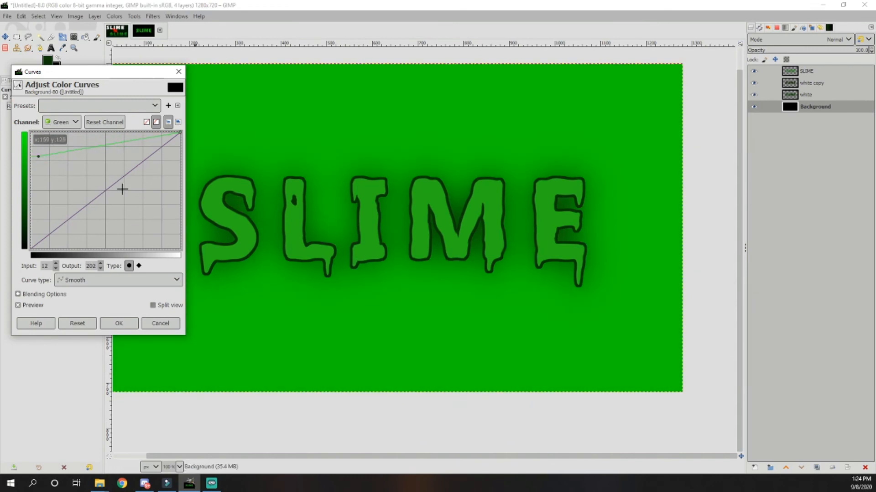
{"action": "left_click_drag", "start_coordinate": [22, 165], "coordinate": [15, 222]}
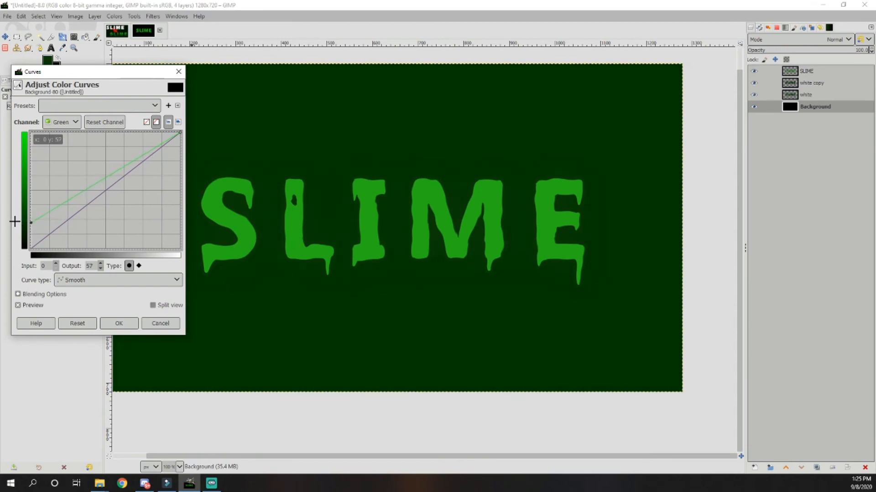
{"action": "left_click_drag", "start_coordinate": [14, 218], "coordinate": [11, 209]}
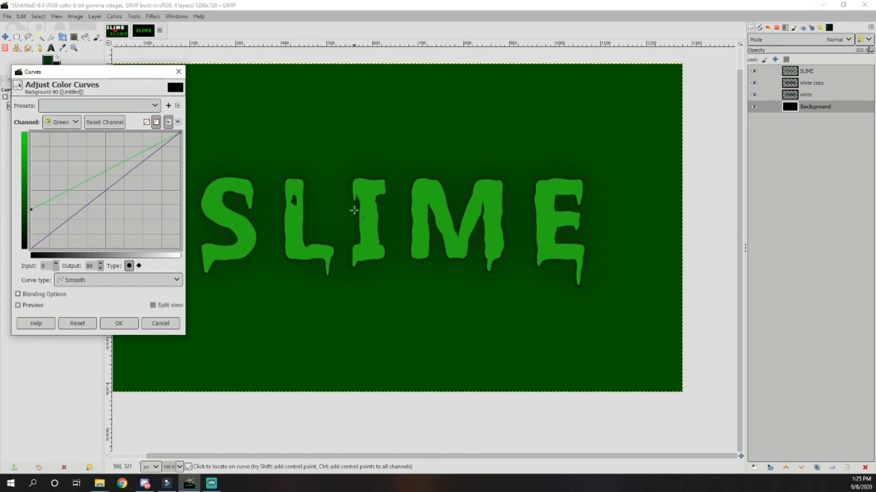
{"action": "left_click", "coordinate": [121, 325]}
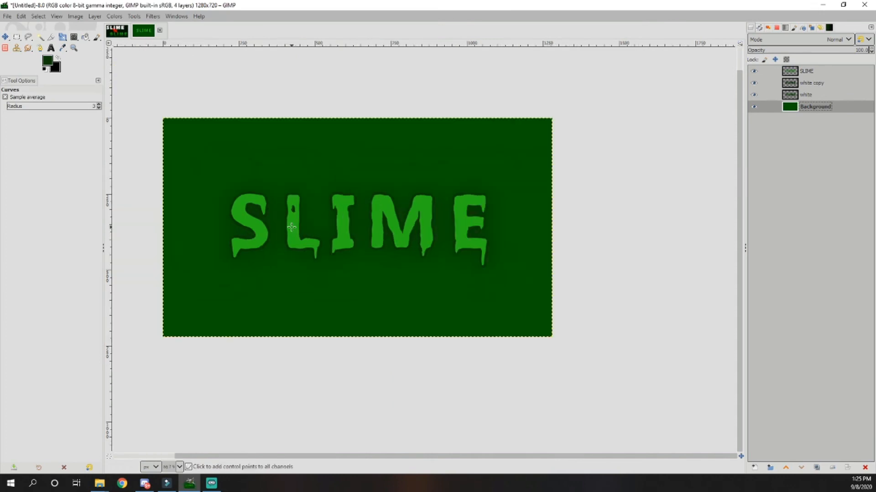
Select the letter shapes of the SLIME layer from its alpha channel
{"action": "left_click_drag", "start_coordinate": [288, 229], "coordinate": [334, 247]}
{"action": "scroll", "coordinate": [336, 245], "scroll_direction": "up", "scroll_amount": 1}
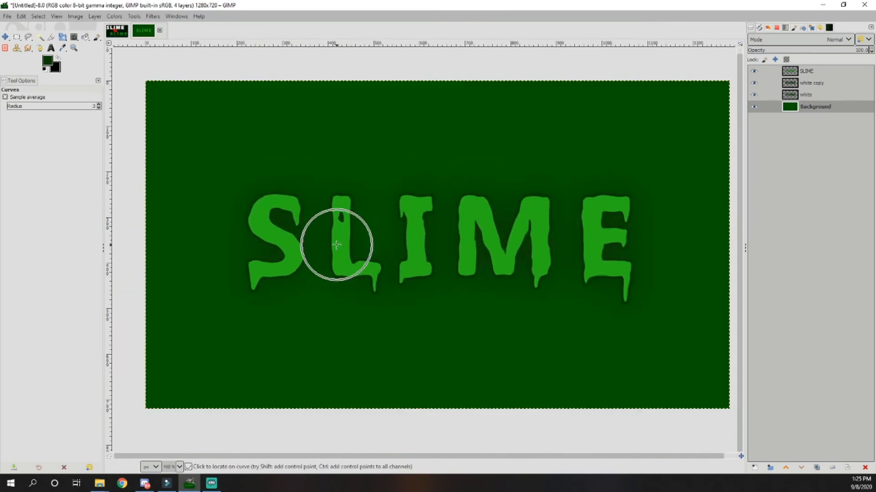
{"action": "scroll", "coordinate": [336, 245], "scroll_direction": "down", "scroll_amount": 1}
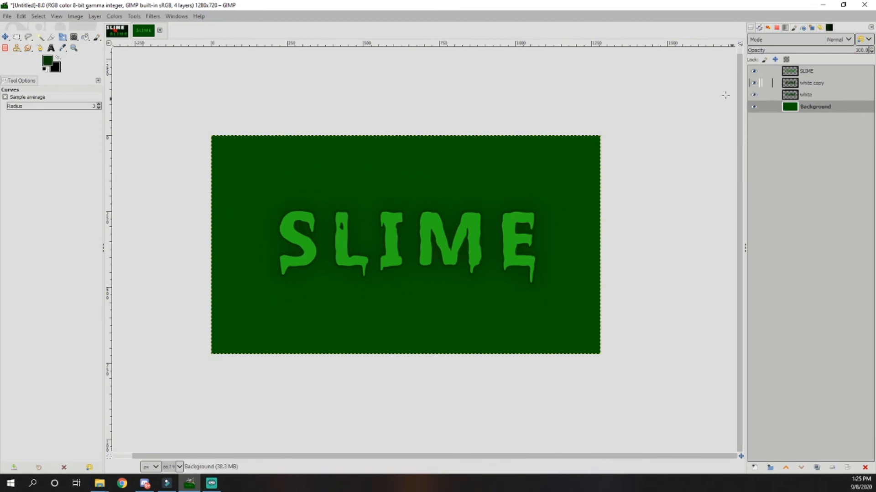
{"action": "left_click", "coordinate": [809, 71]}
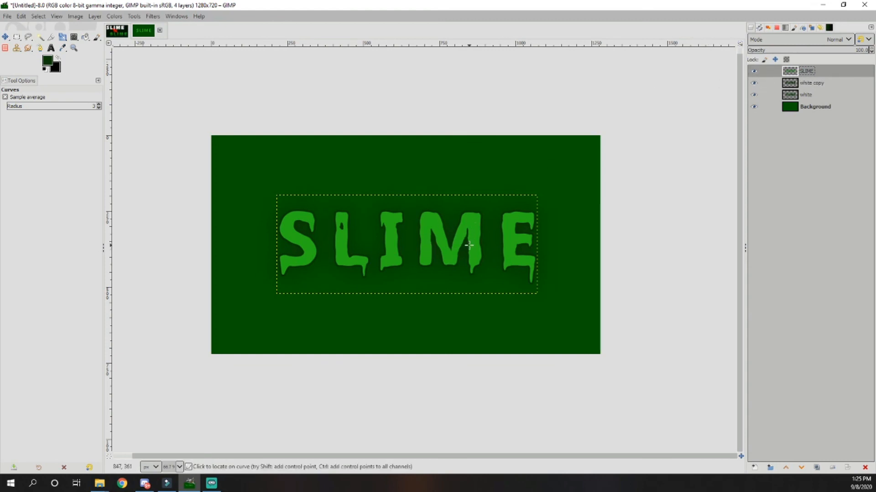
{"action": "right_click", "coordinate": [810, 74]}
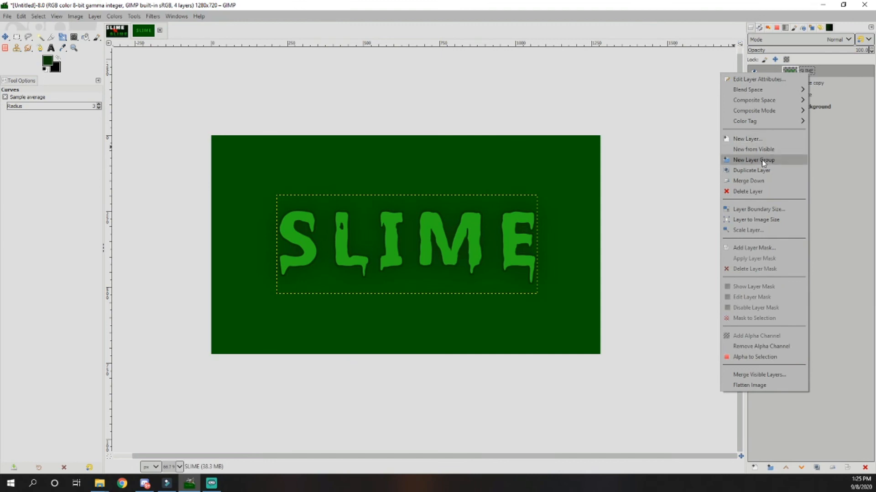
{"action": "left_click", "coordinate": [746, 357]}
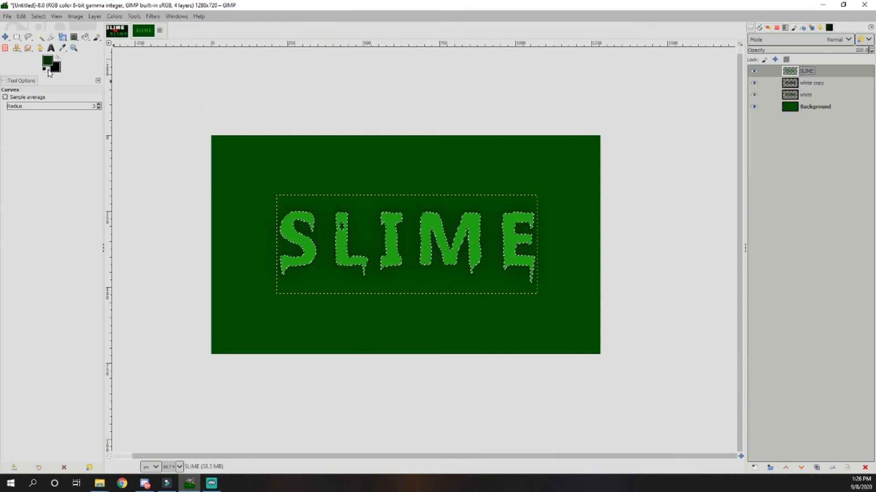
Swap the foreground and background colors, then set the foreground to the bright green 27b219 from the color history
{"action": "left_click", "coordinate": [58, 58]}
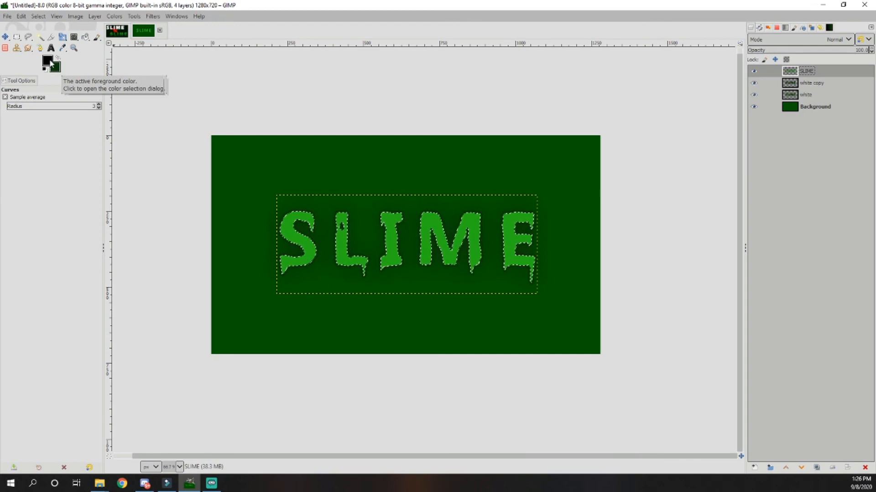
{"action": "left_click", "coordinate": [48, 62]}
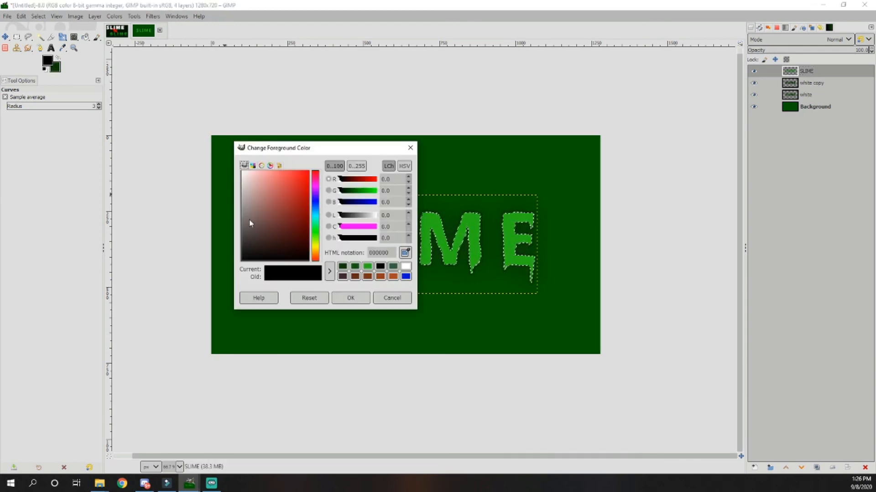
{"action": "left_click", "coordinate": [370, 268]}
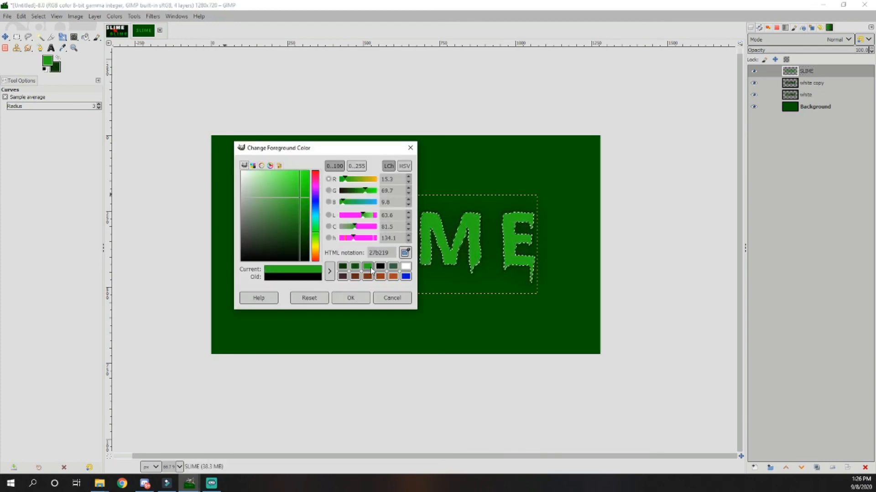
{"action": "left_click", "coordinate": [351, 299]}
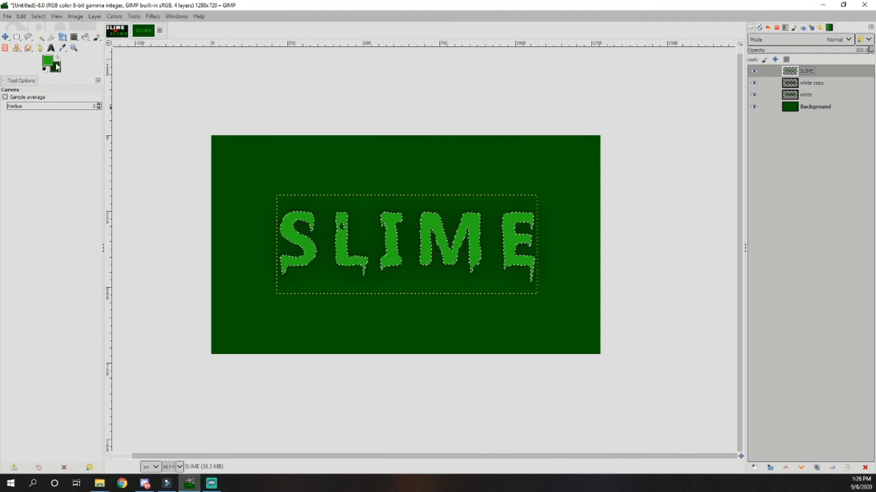
Set up the Gradient tool with the FG to BG (RGB) gradient and the Linear shape
{"action": "left_click", "coordinate": [87, 40]}
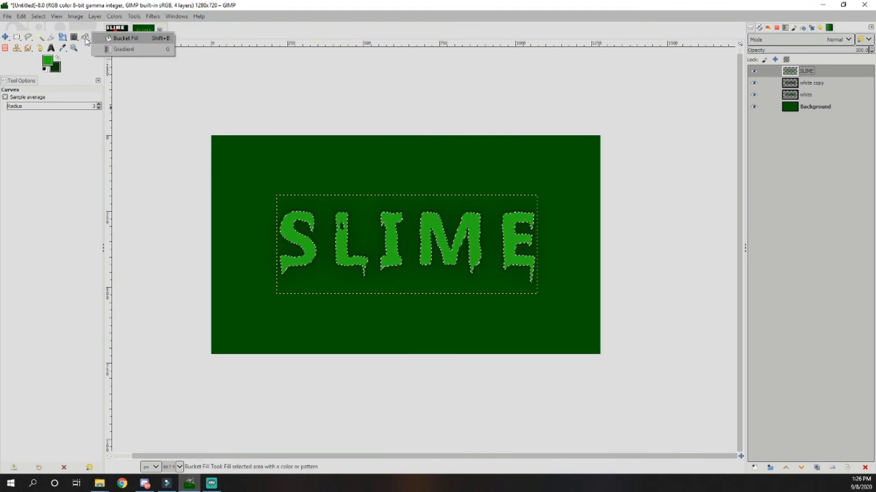
{"action": "left_click", "coordinate": [126, 47]}
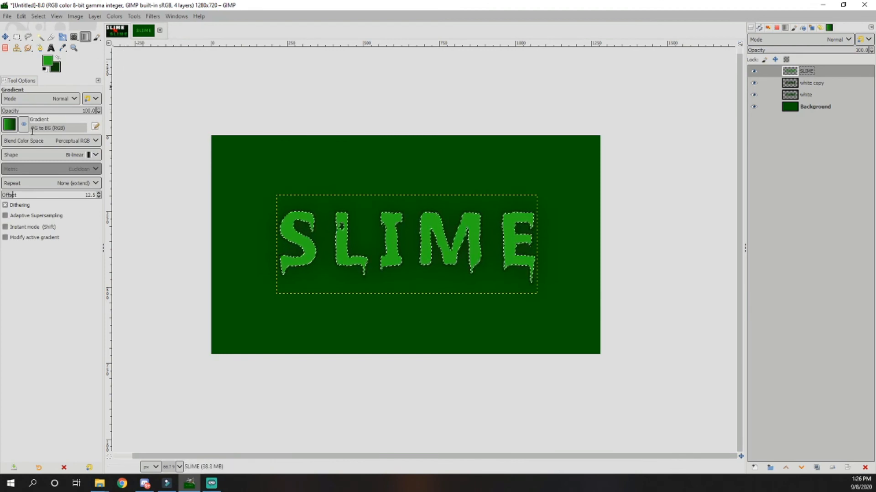
{"action": "left_click", "coordinate": [9, 124]}
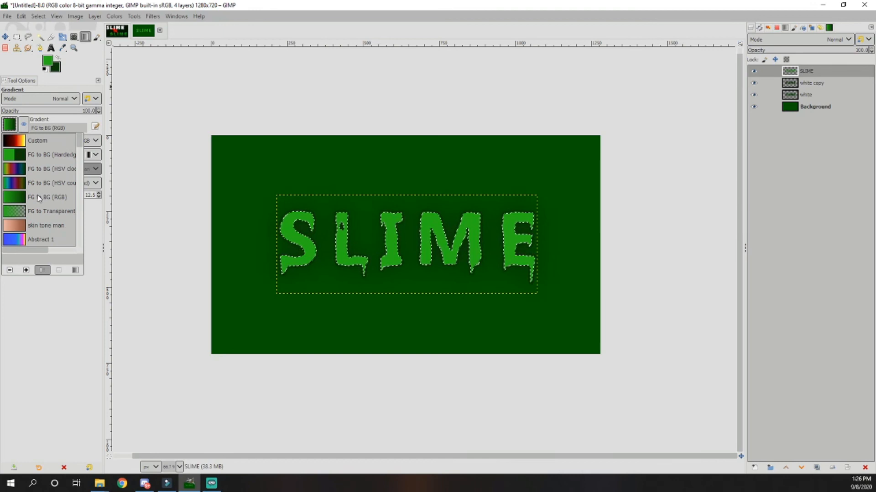
{"action": "left_click", "coordinate": [13, 124]}
{"action": "left_click", "coordinate": [13, 124]}
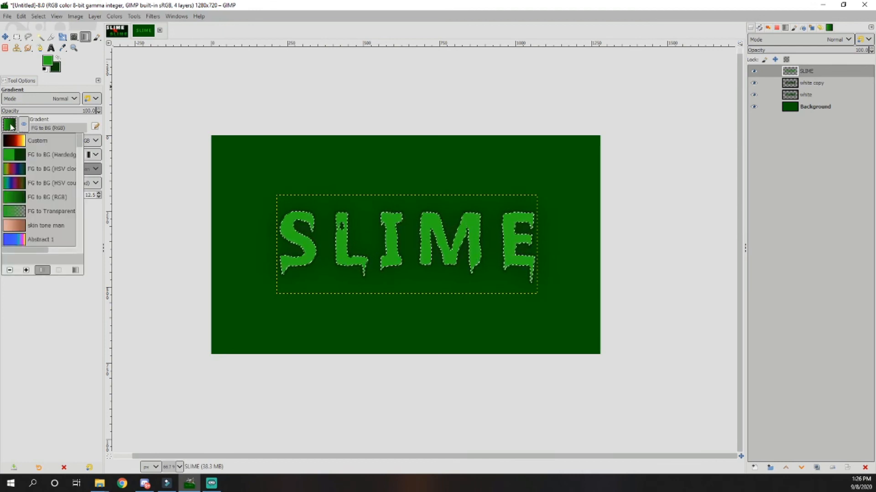
{"action": "left_click", "coordinate": [10, 124]}
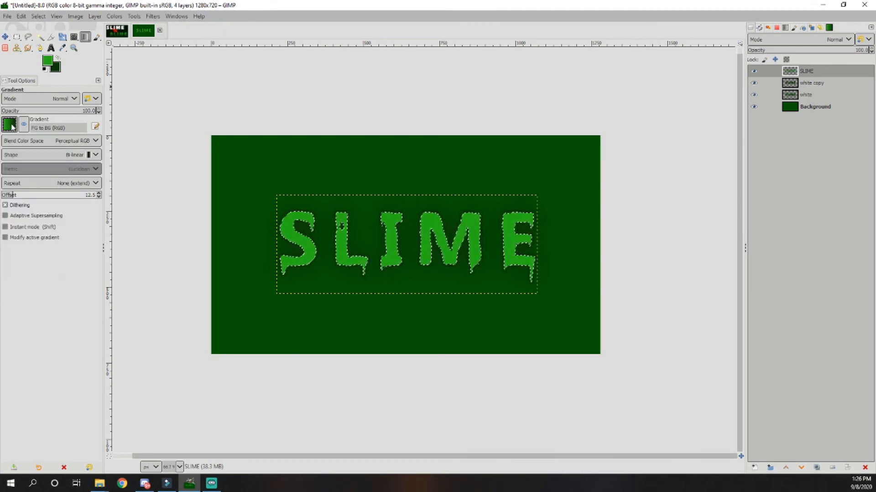
{"action": "left_click", "coordinate": [96, 156]}
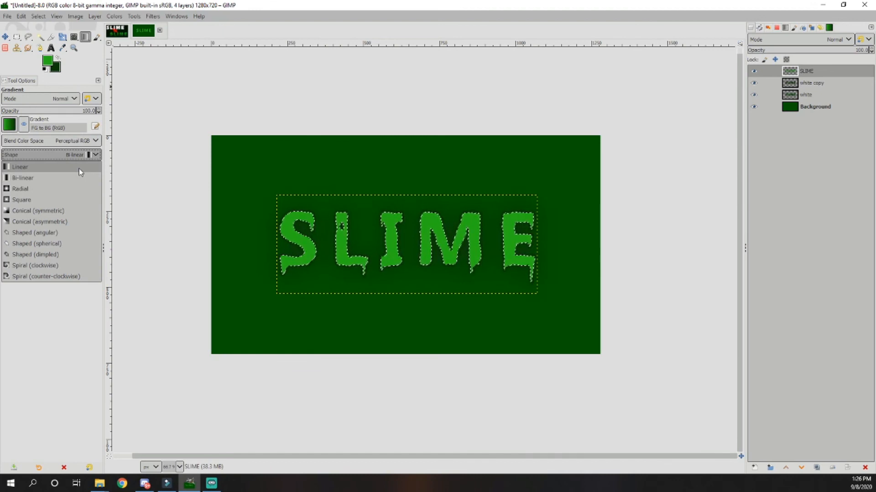
{"action": "left_click", "coordinate": [79, 168]}
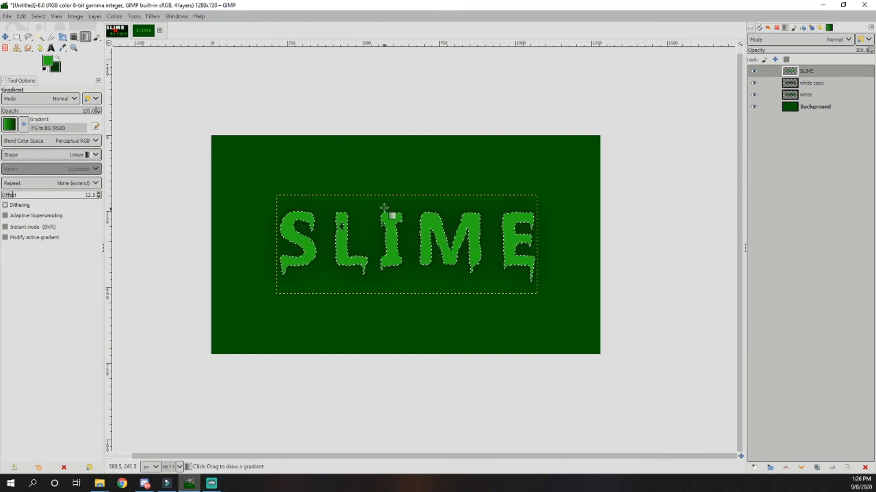
{"action": "left_click", "coordinate": [351, 187]}
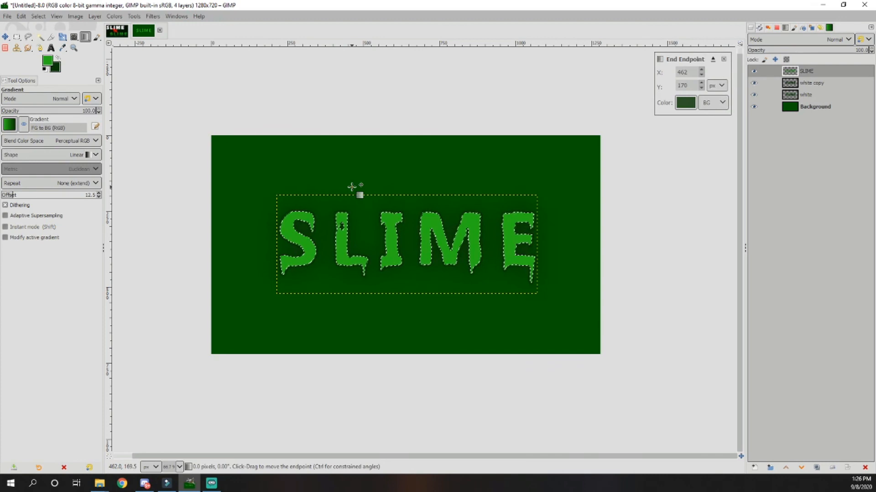
{"action": "left_click_drag", "start_coordinate": [352, 187], "coordinate": [383, 216]}
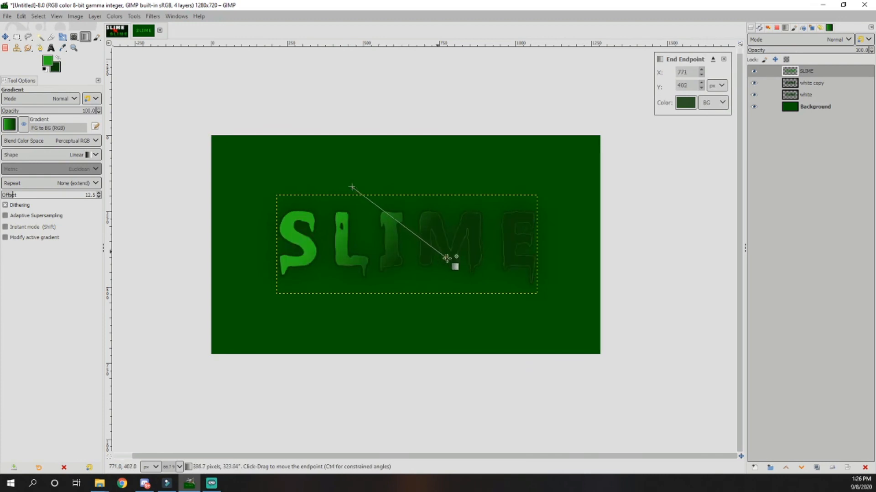
{"action": "left_click_drag", "start_coordinate": [465, 271], "coordinate": [531, 315]}
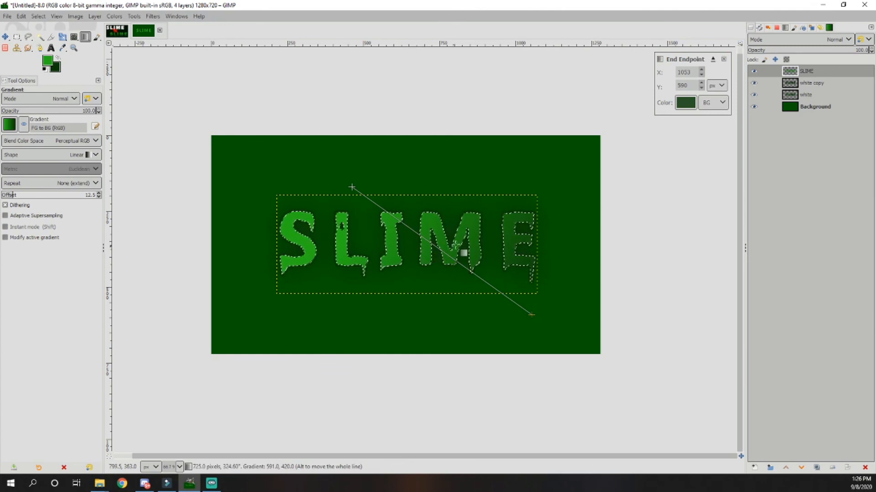
{"action": "key", "text": "ctrl+z"}
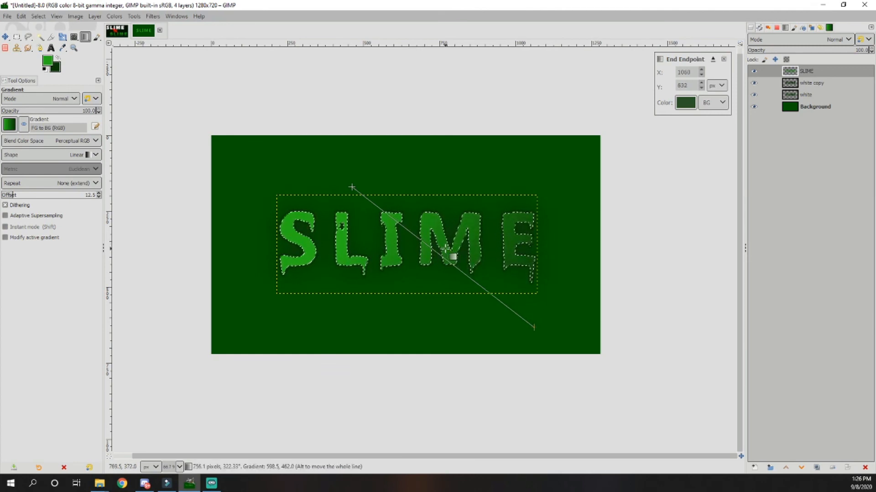
{"action": "key", "text": "Escape"}
Apply a vertical gradient to the selected SLIME letters, from above the text down to about X 824, Y 596, and clear the selection
{"action": "left_click_drag", "start_coordinate": [462, 161], "coordinate": [461, 311]}
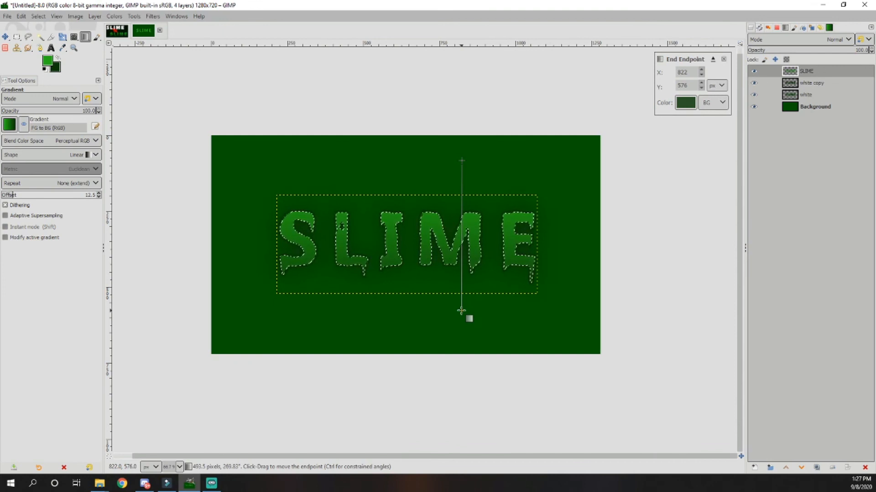
{"action": "left_click_drag", "start_coordinate": [461, 312], "coordinate": [461, 317]}
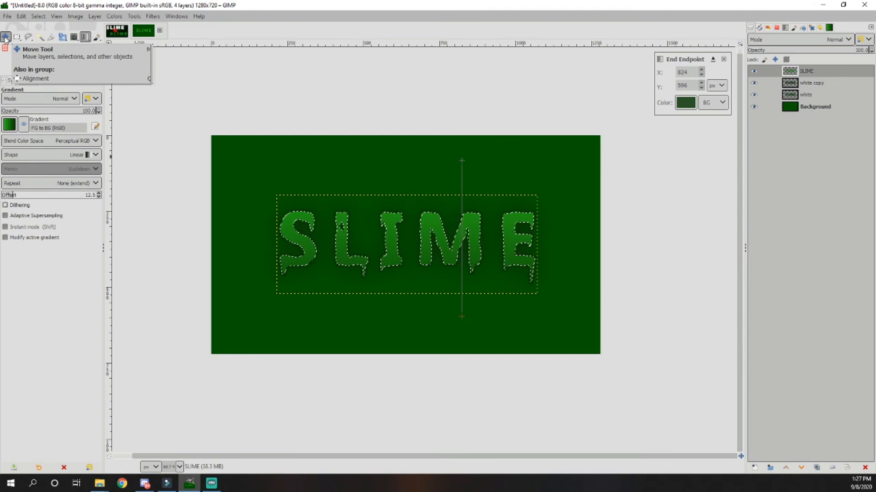
{"action": "left_click", "coordinate": [5, 37]}
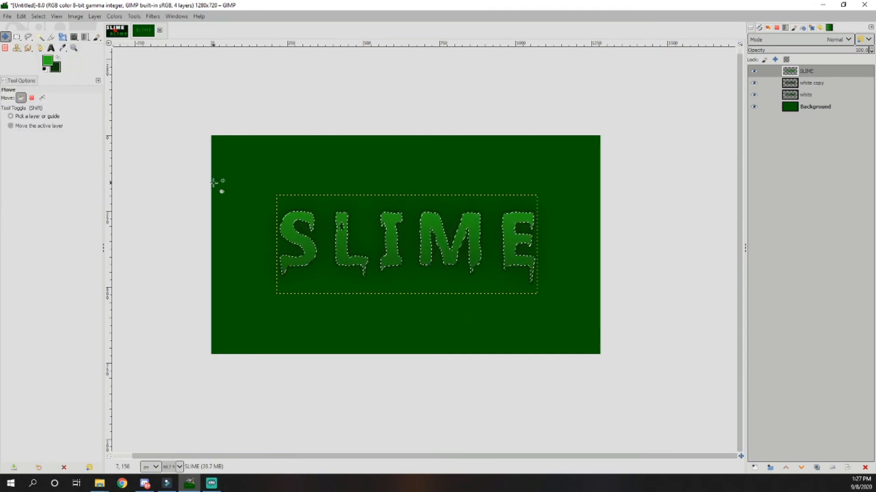
{"action": "key", "text": "ctrl+shift"}
{"action": "key", "text": "ctrl+shift+a"}
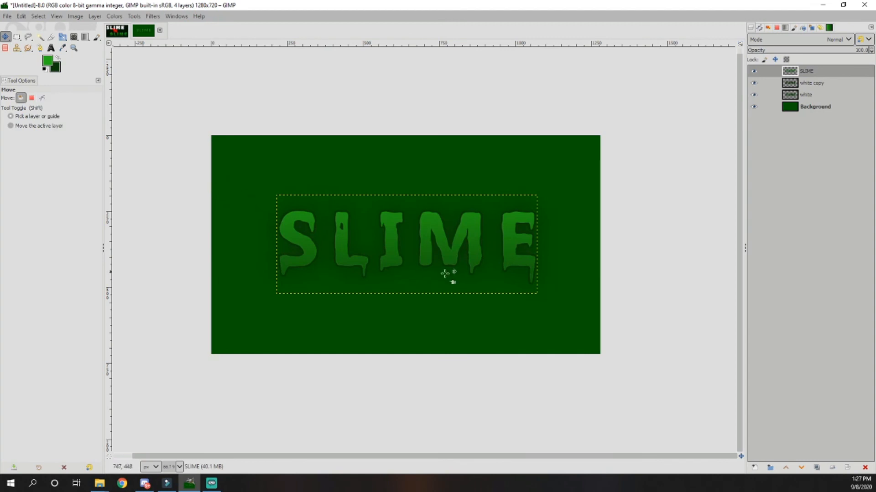